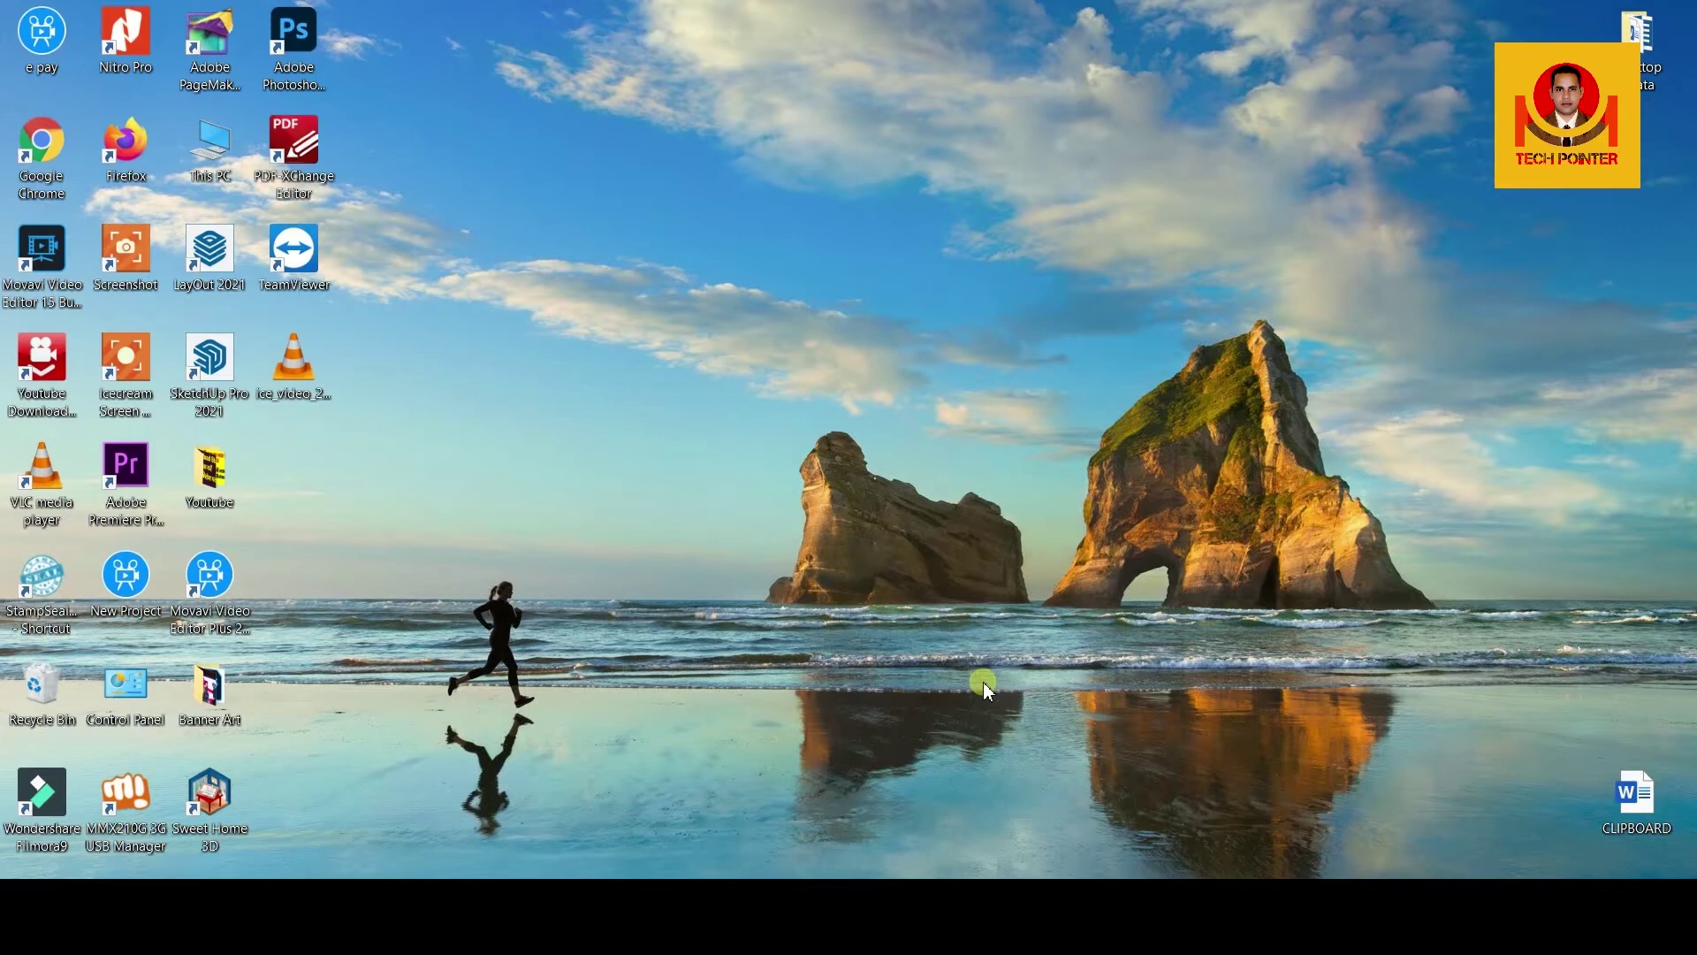
# Open the CLIPBOARD document from the desktop and generate five paragraphs of sample text with =RAND(5)
pyautogui.doubleClick(1637, 796)
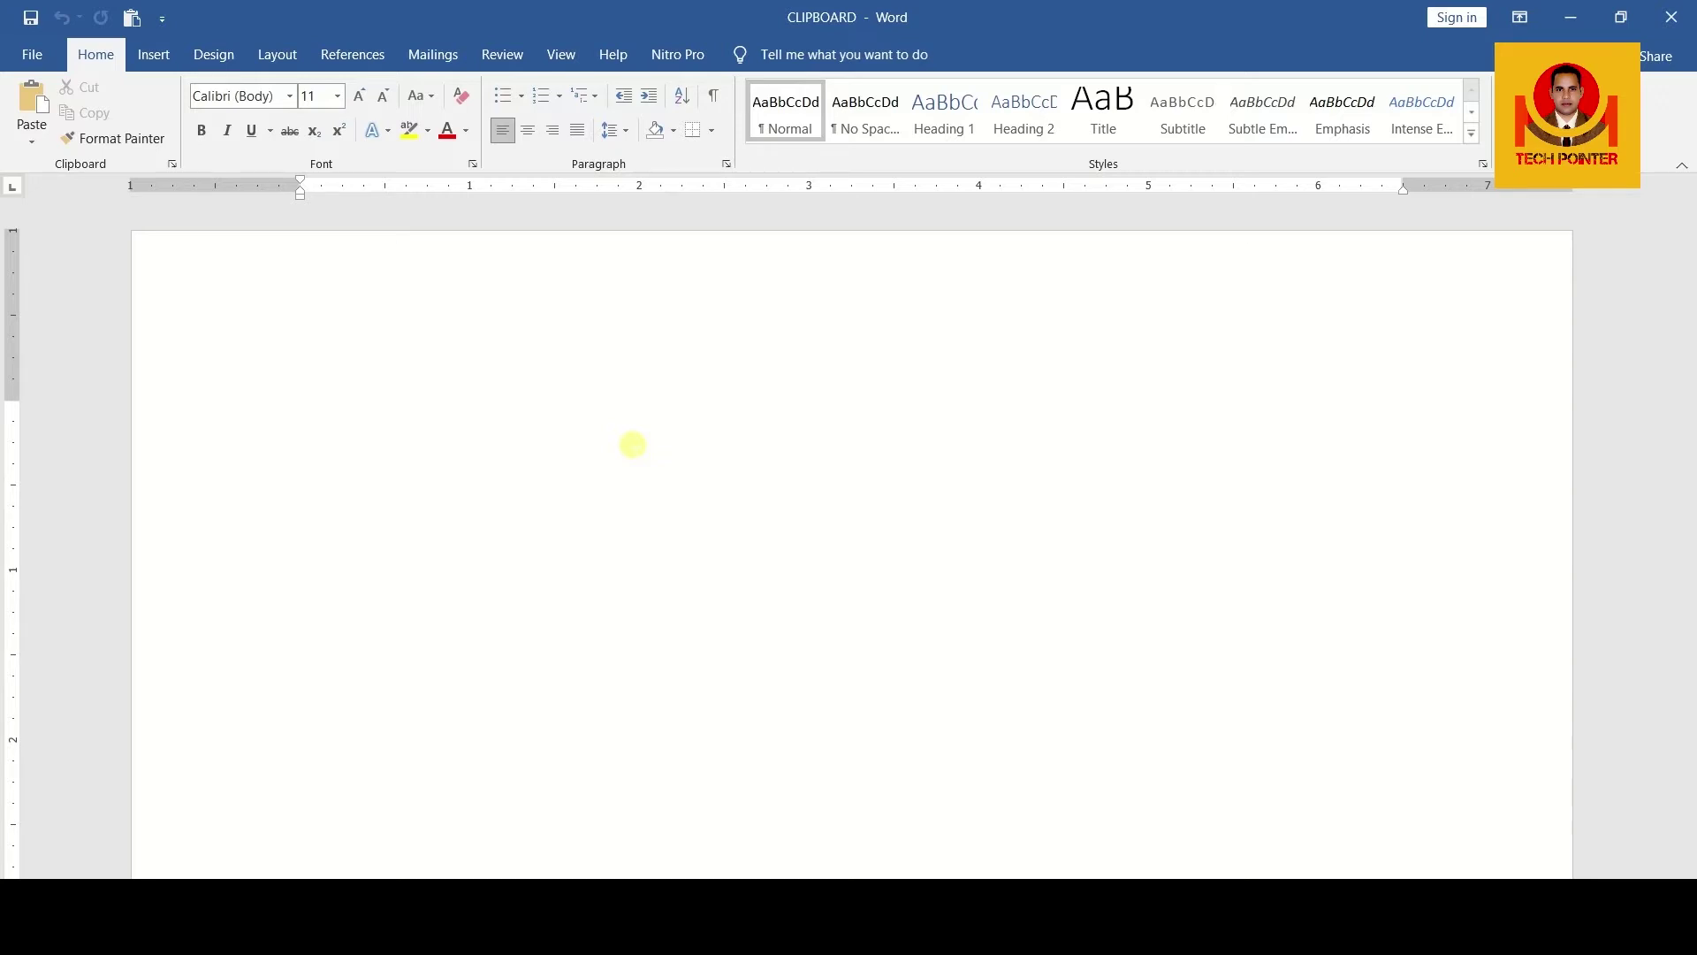
pyautogui.write('=RAND(')
pyautogui.write('5')
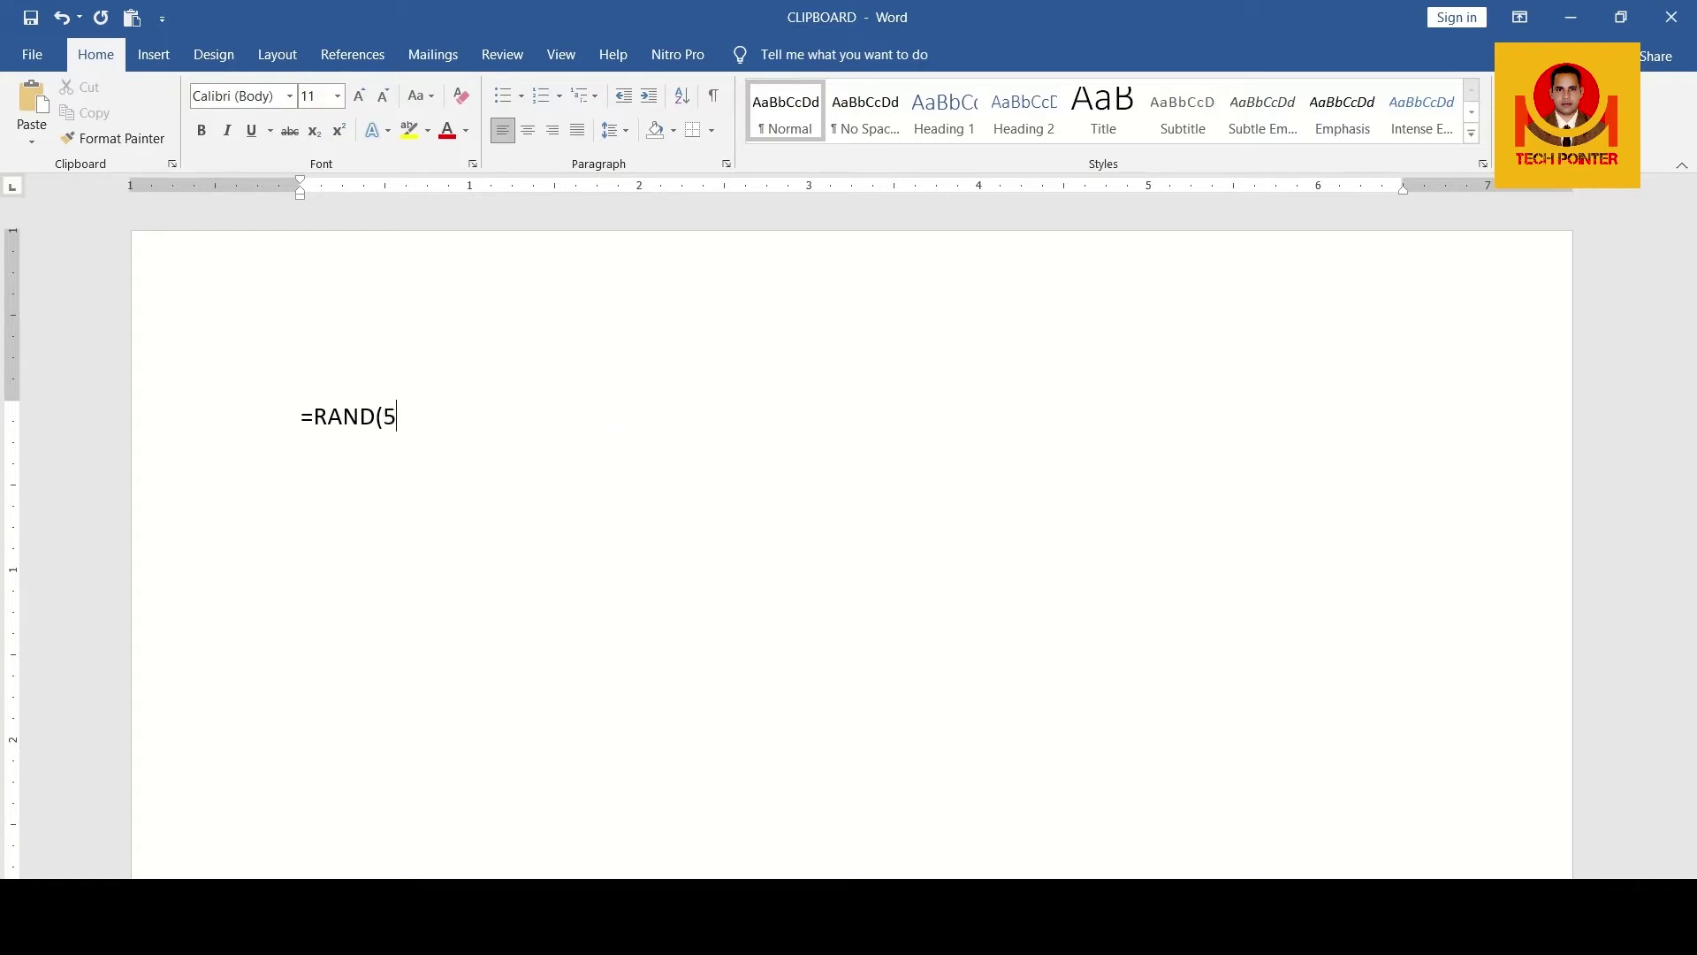
pyautogui.write(')')
pyautogui.press('Return')
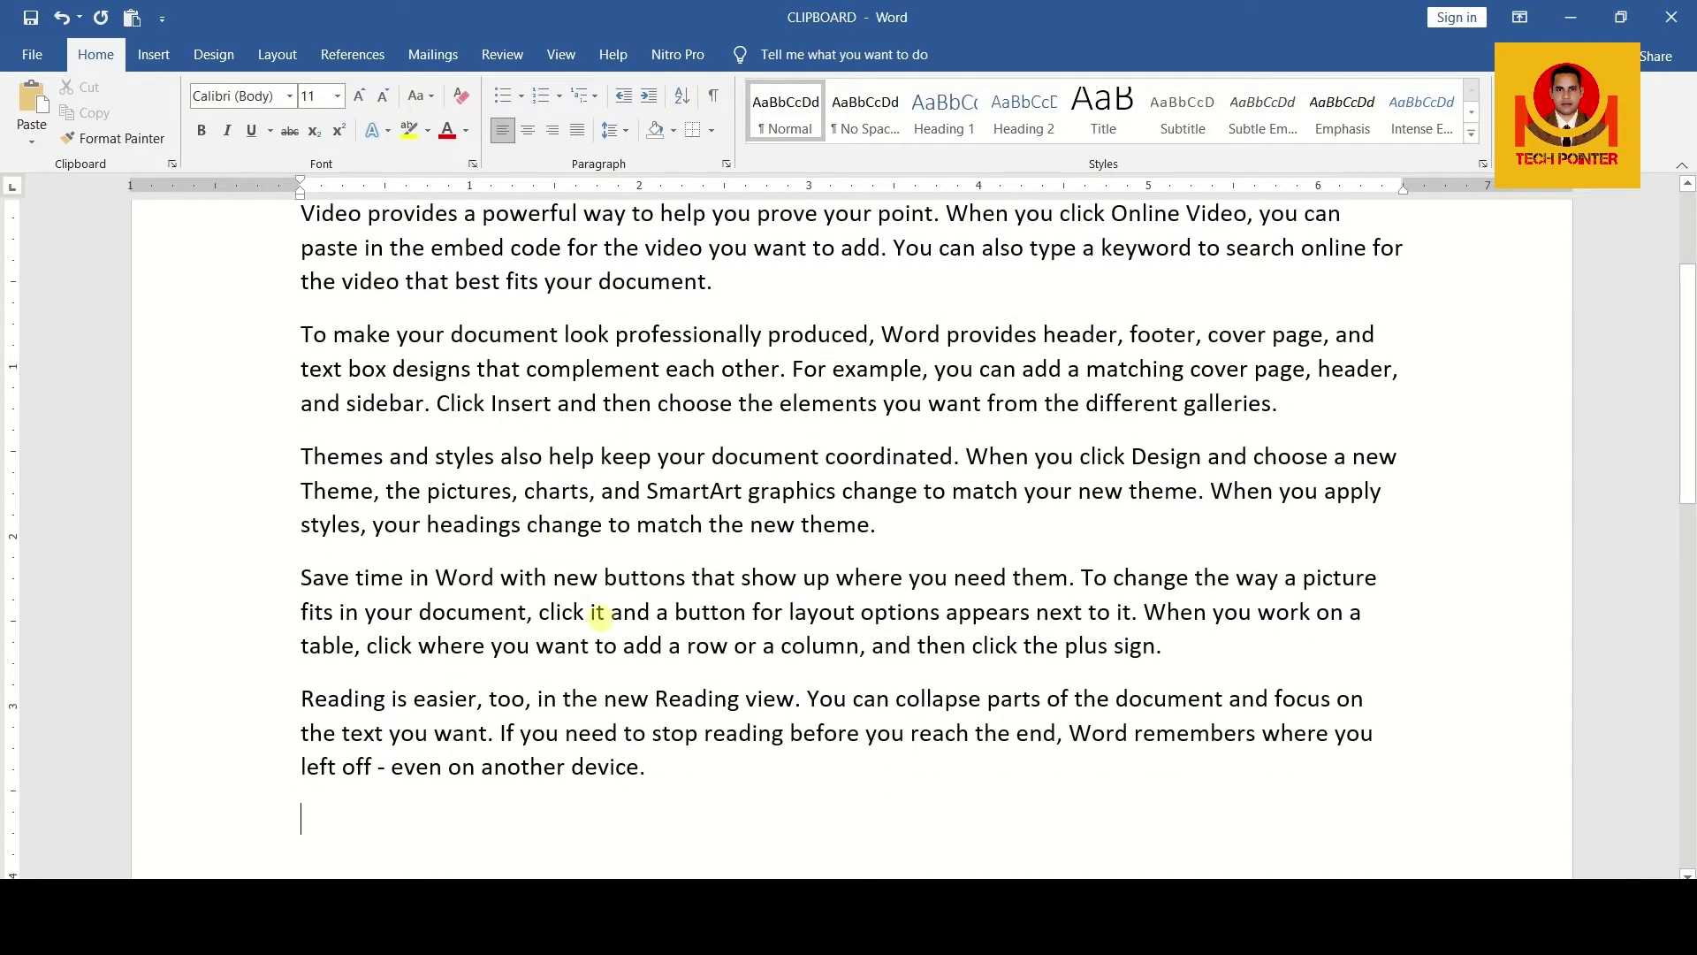
pyautogui.click(599, 617)
pyautogui.scroll(2, 600, 617)
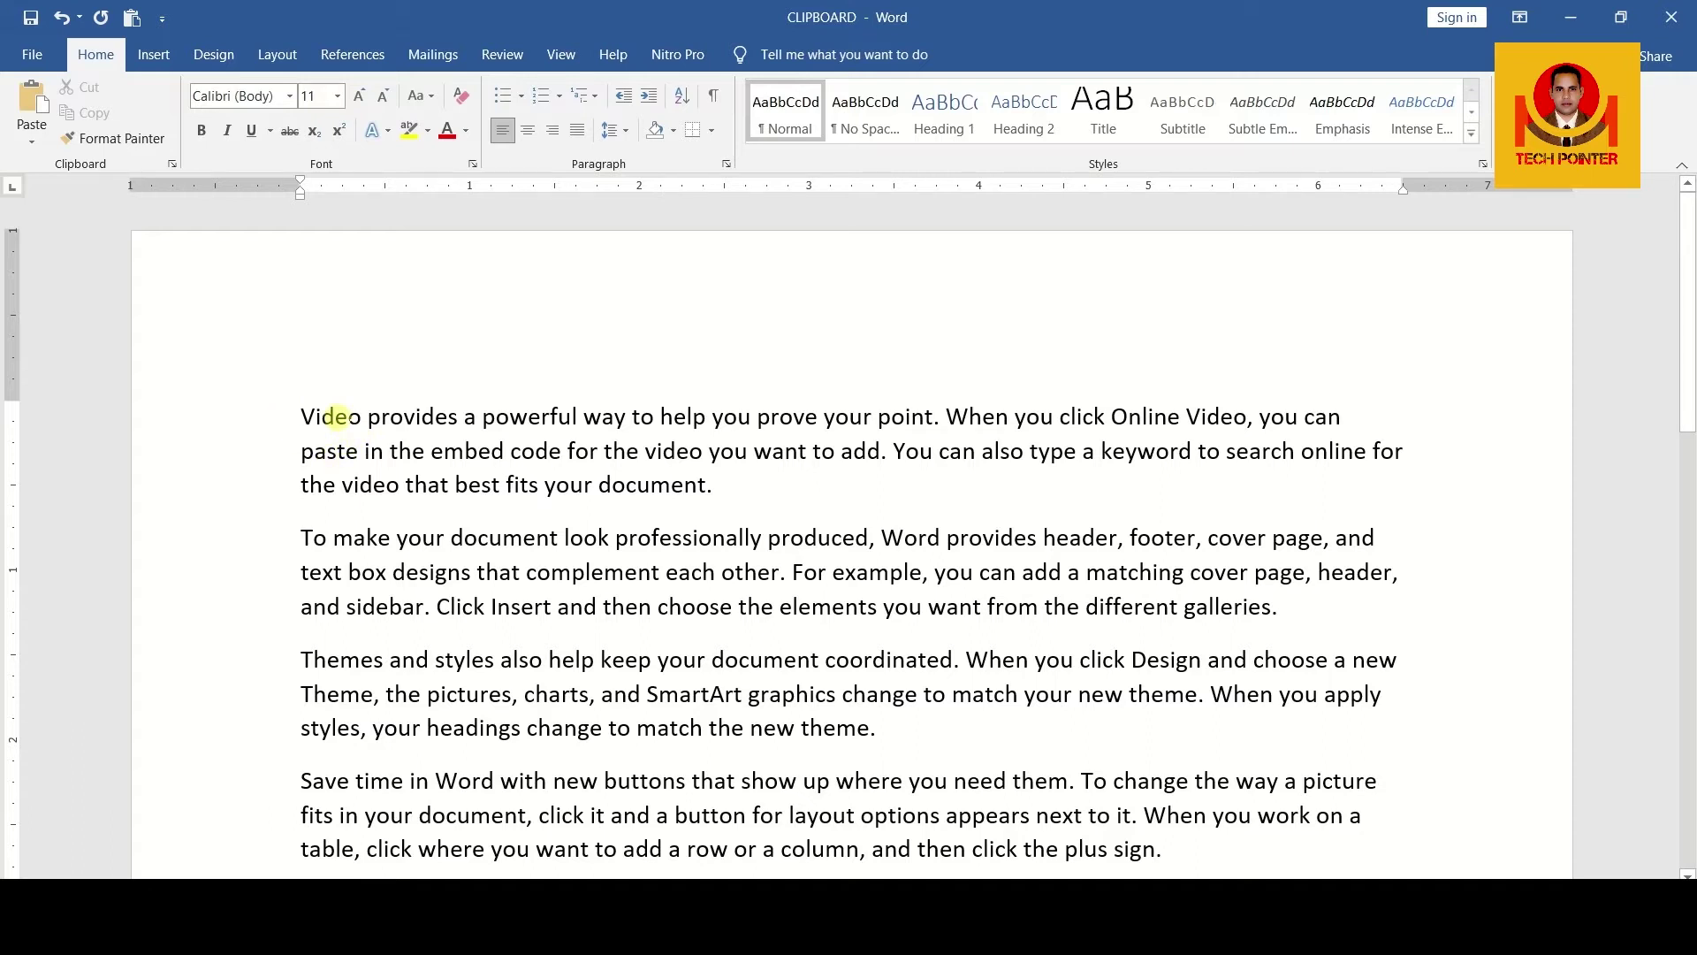
# Select the word "Video" at the start of the first paragraph, clear the selection and select it again
pyautogui.doubleClick(337, 418)
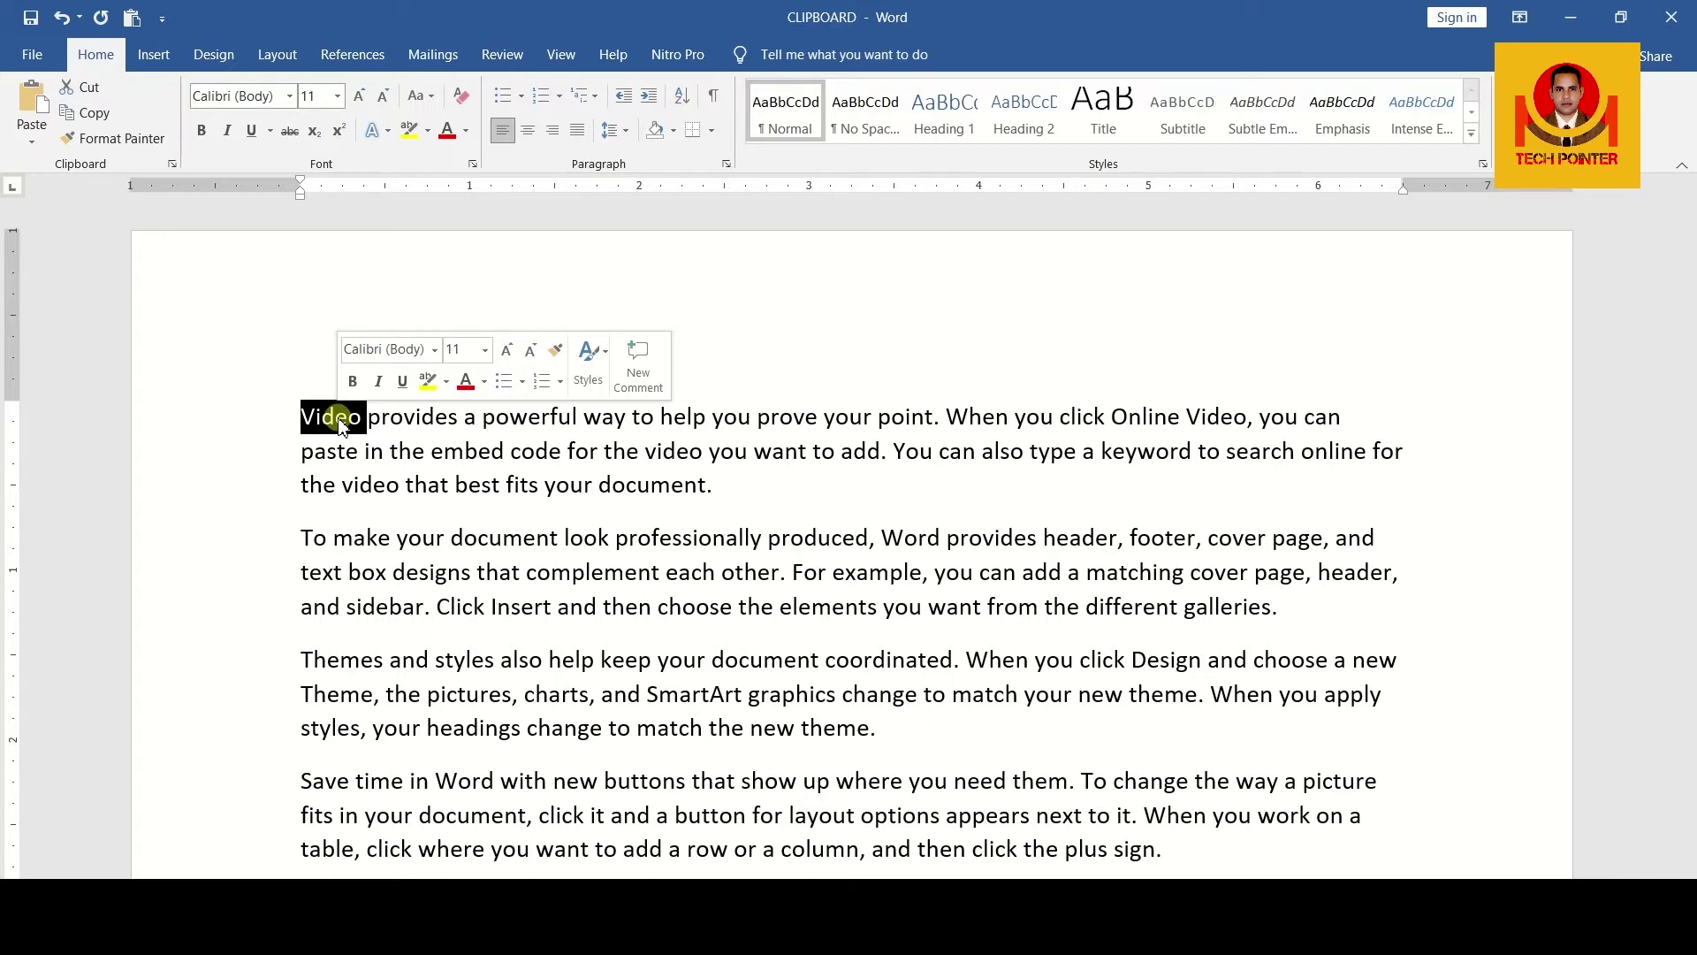
pyautogui.press('Left')
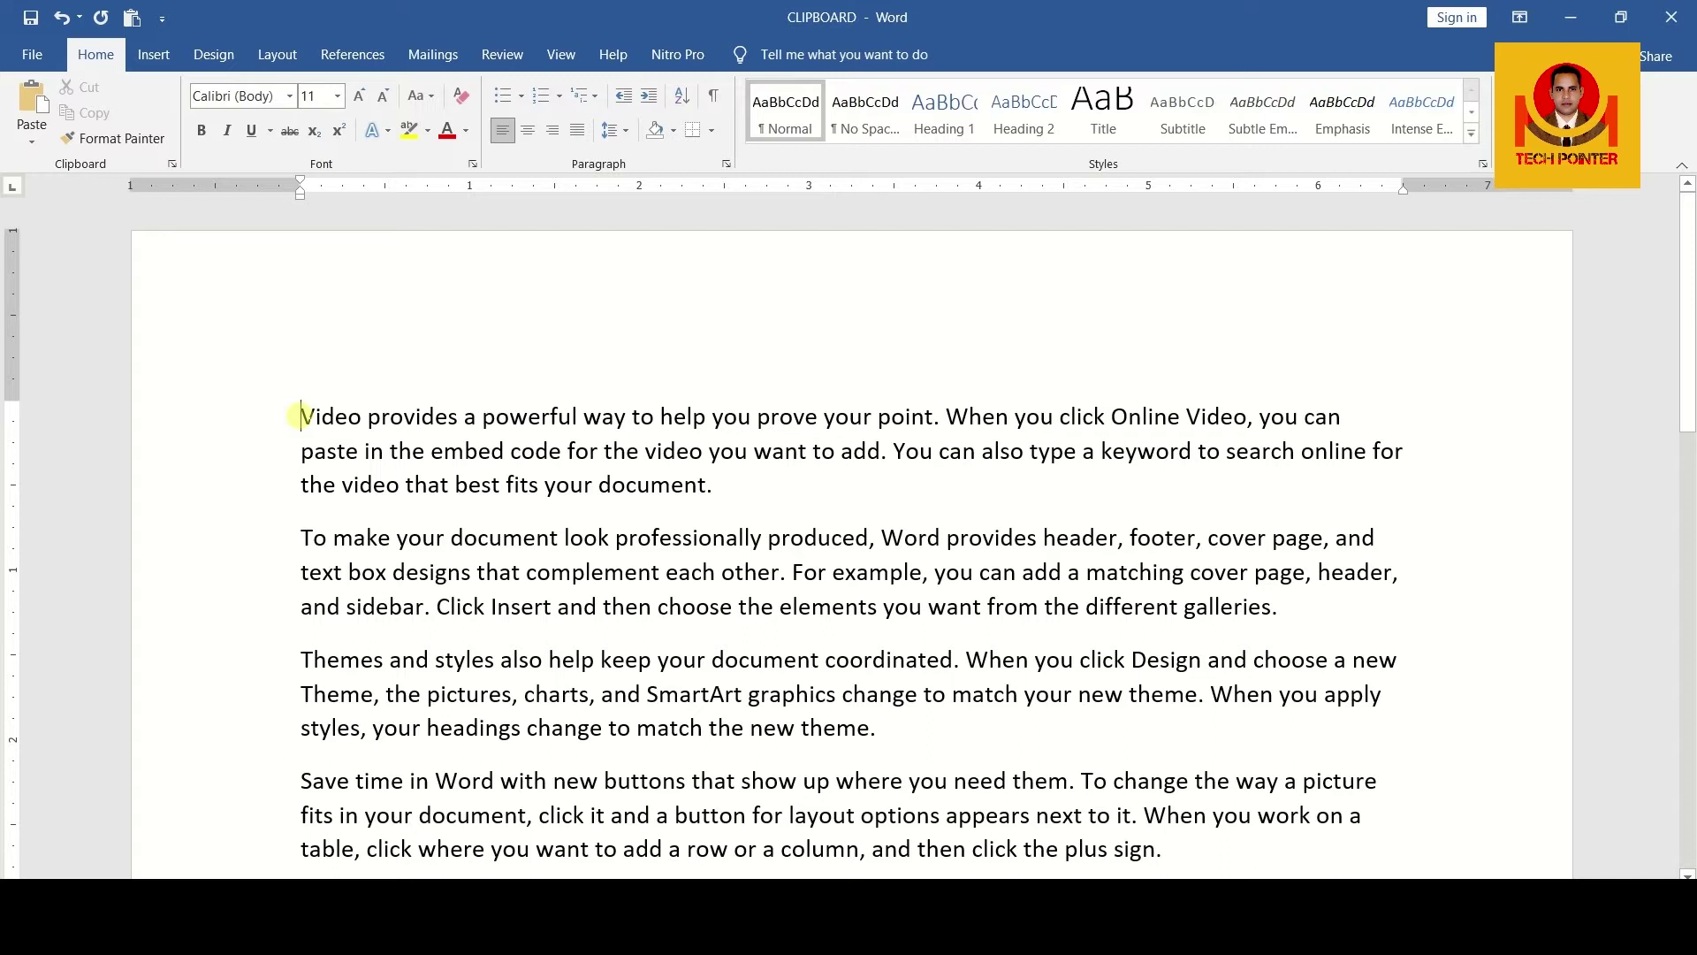
pyautogui.moveTo(295, 417); pyautogui.dragTo(354, 417)
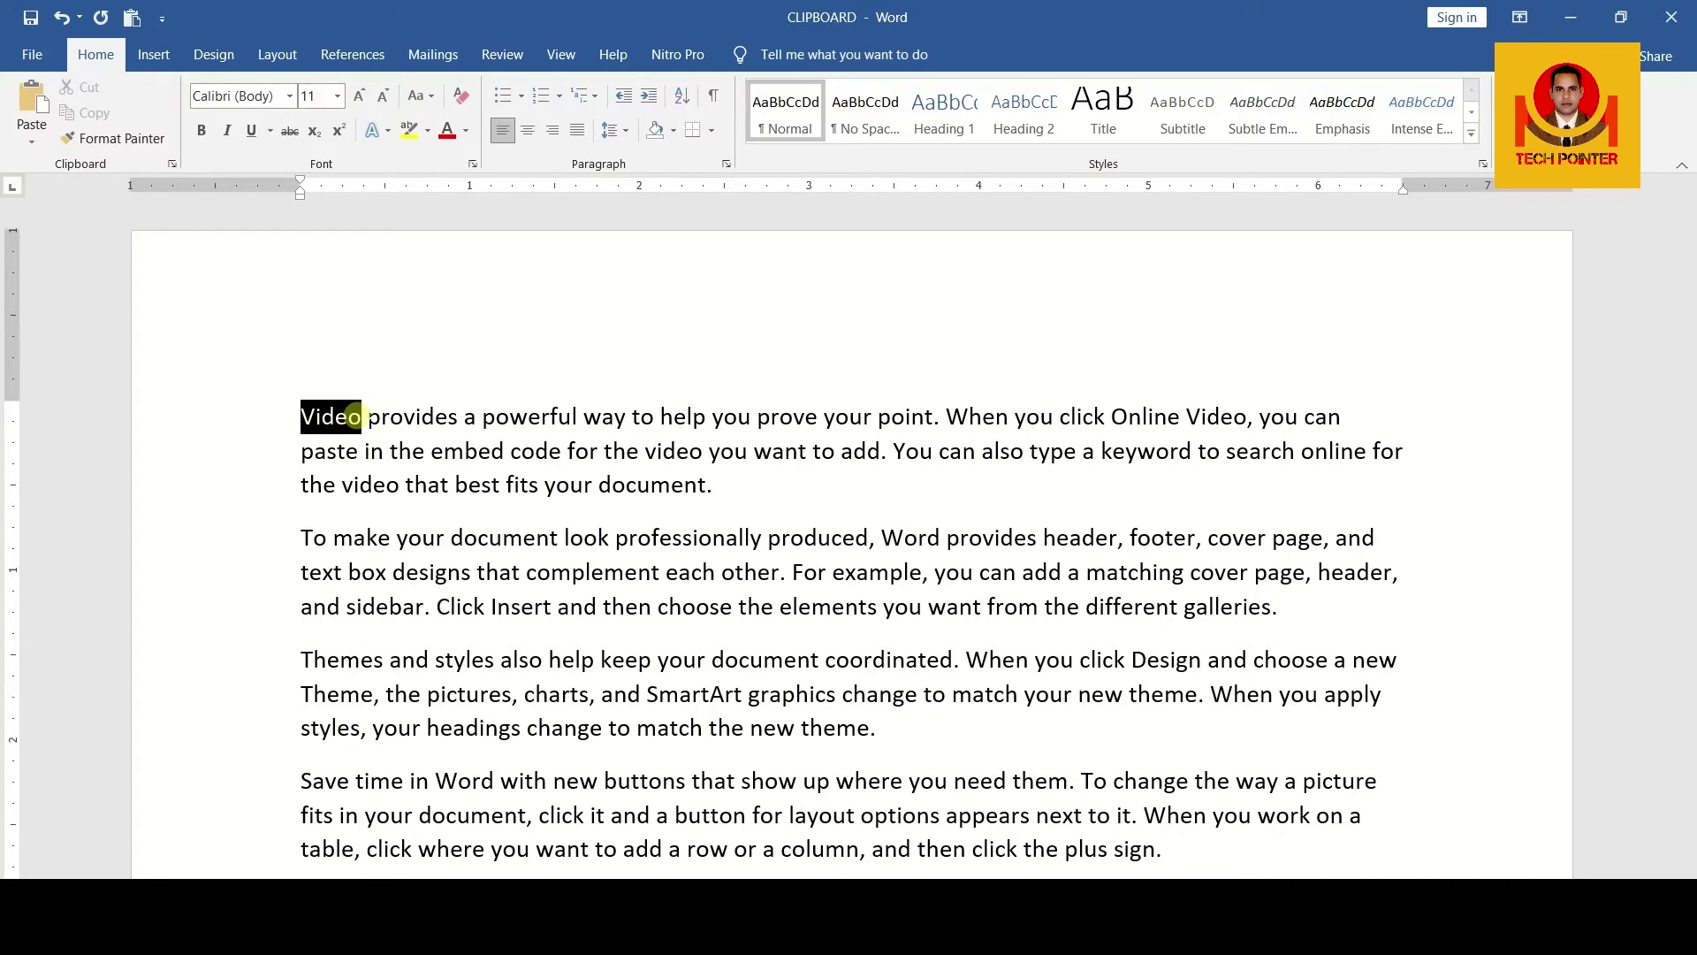
pyautogui.moveTo(355, 416); pyautogui.dragTo(356, 416)
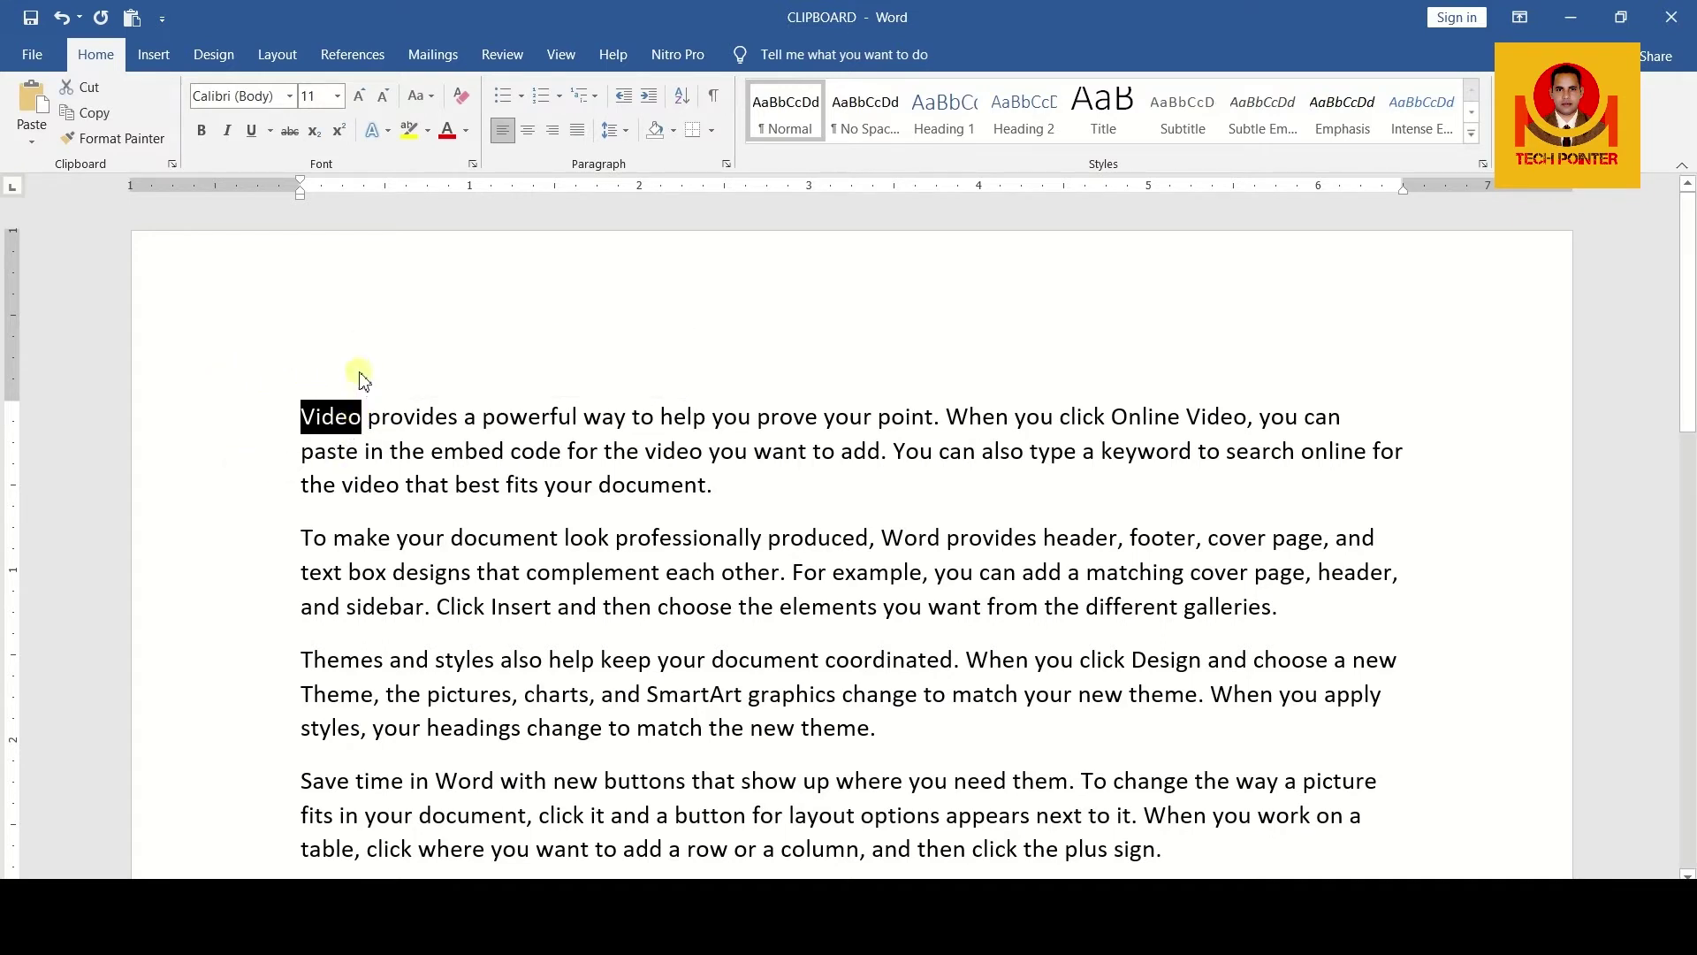
# Place the cursor right after "Video" in the first line and select the word backwards one character at a time
pyautogui.click(361, 419)
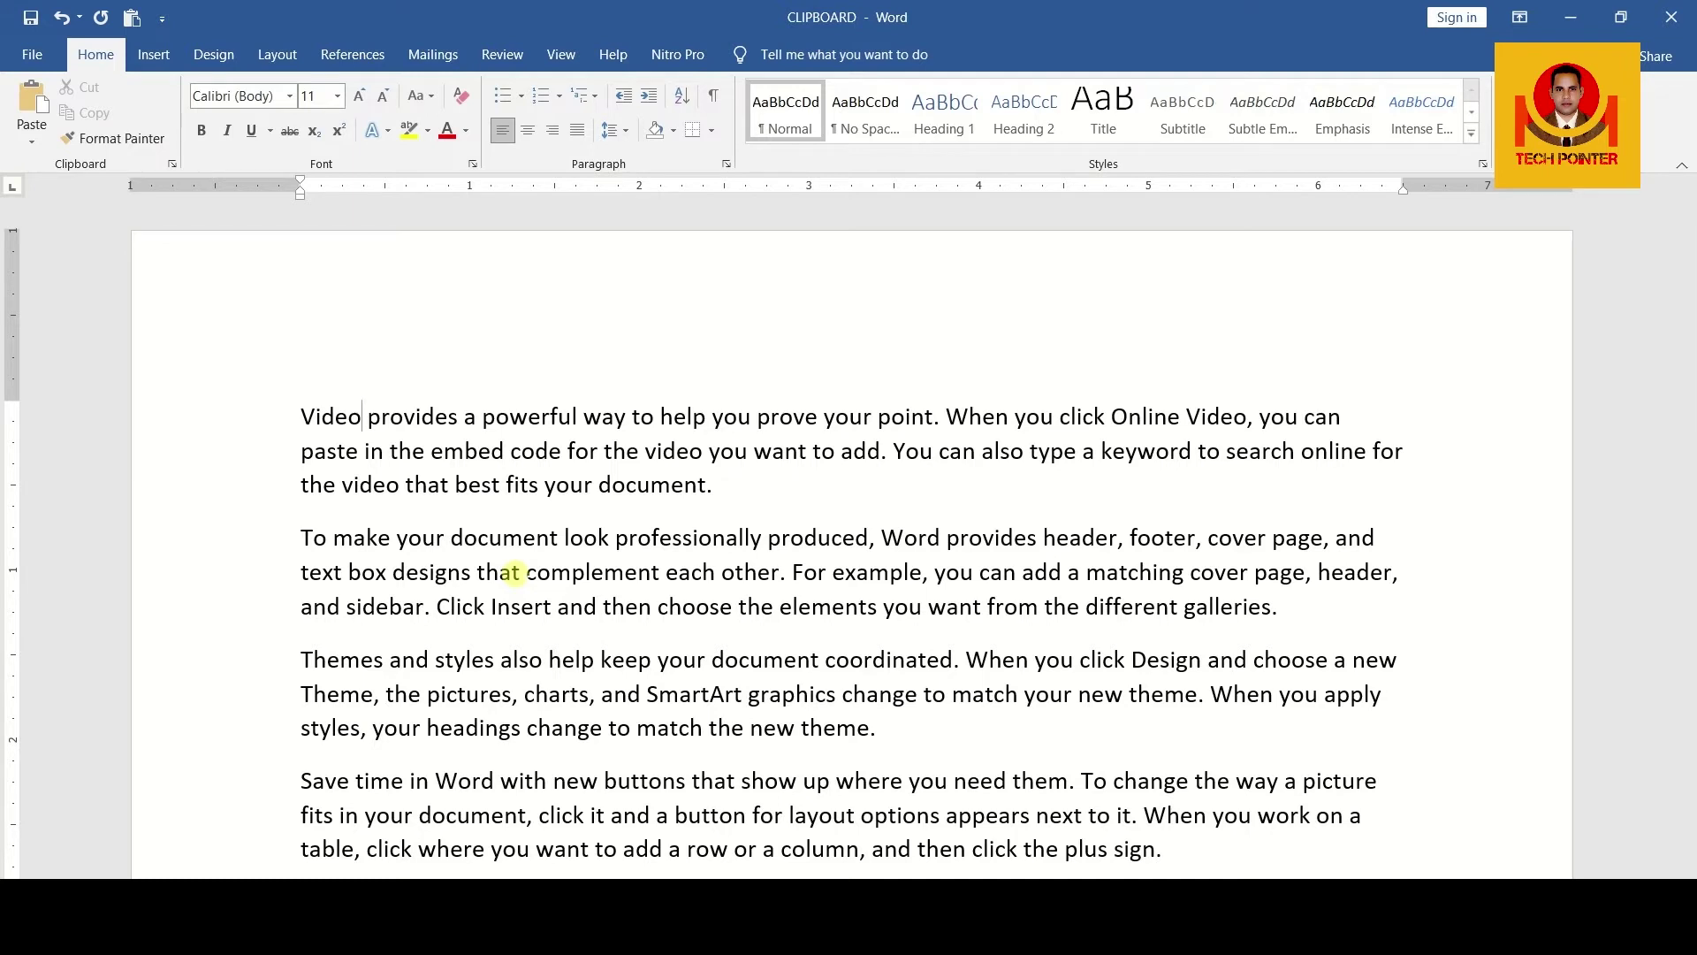
pyautogui.hotkey('shift', 'Left')
pyautogui.hotkey('shift', 'Left')
pyautogui.hotkey('shift', 'Left')
pyautogui.hotkey('shift', 'Left')
pyautogui.hotkey('shift', 'Left')
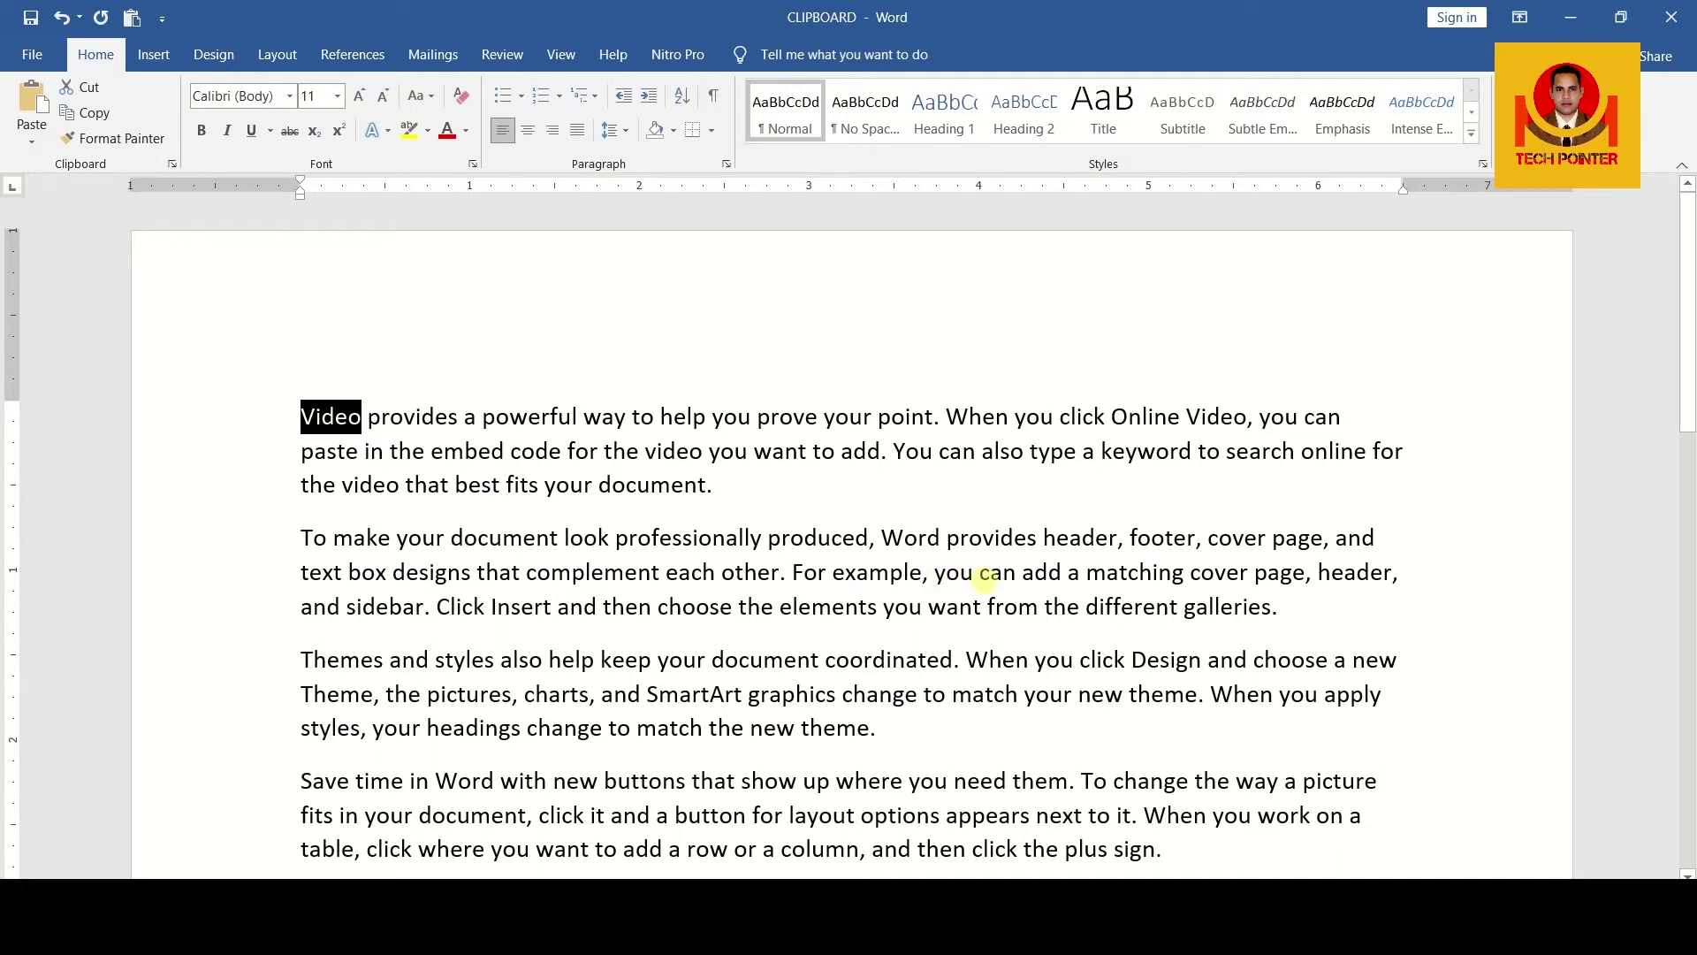
# Select the whole second paragraph, beginning "To make your document look", and copy it
pyautogui.tripleClick(985, 580)
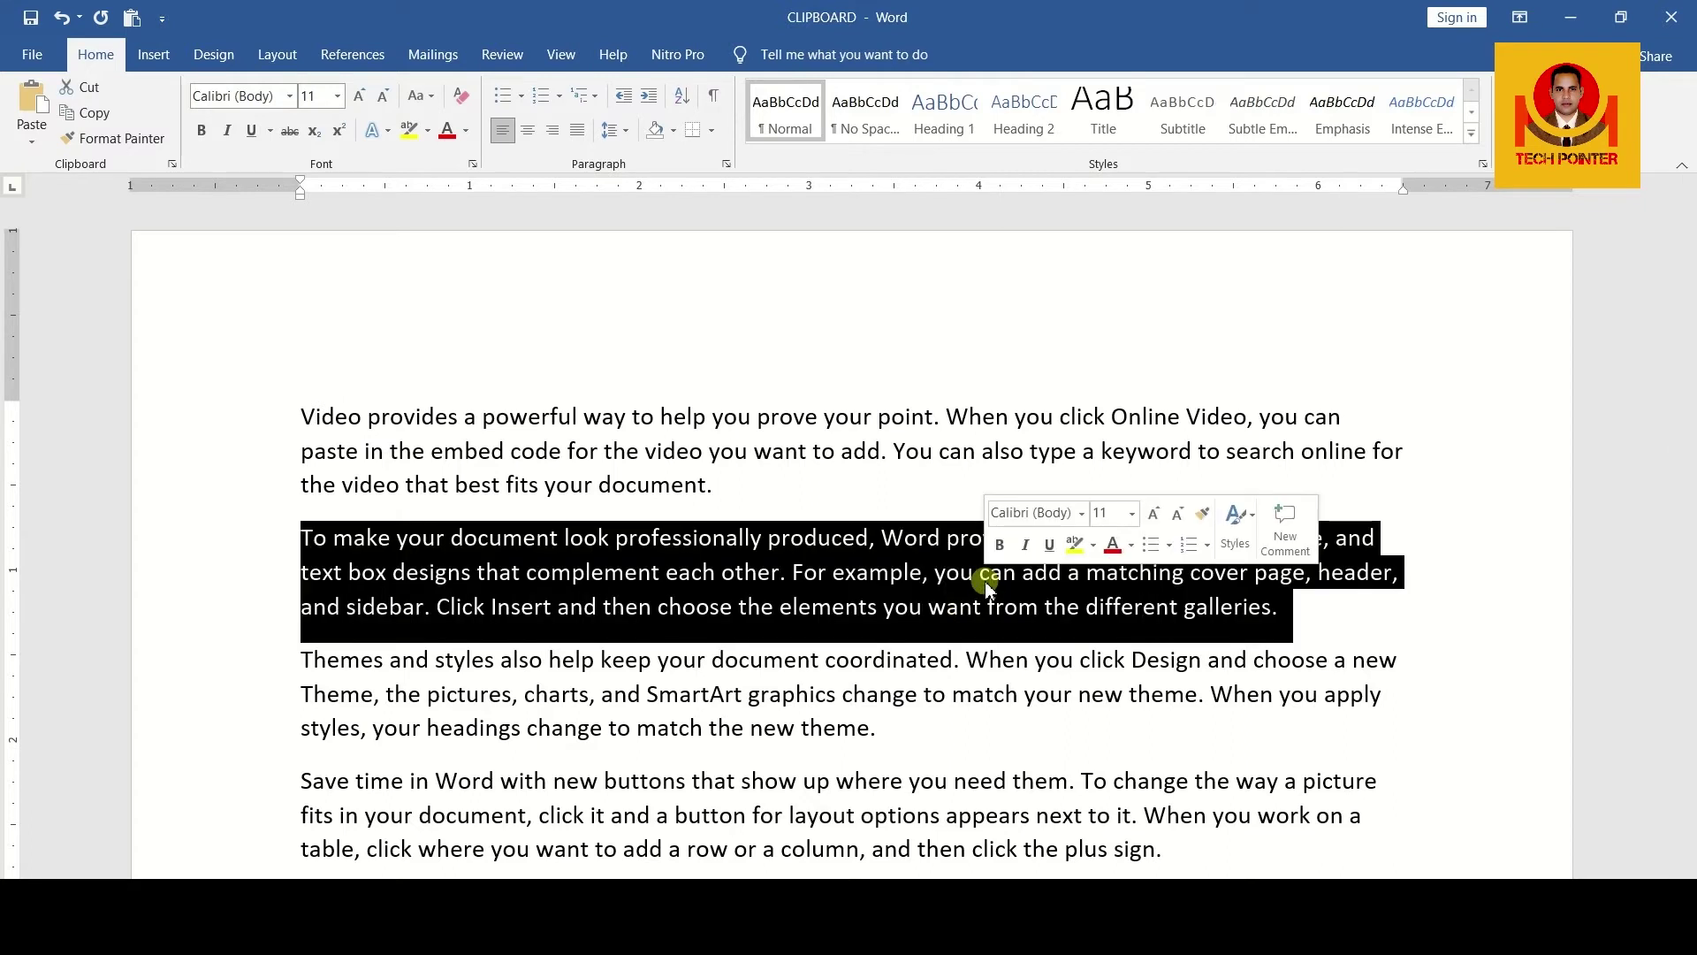
pyautogui.hotkey('ctrl', 'c')
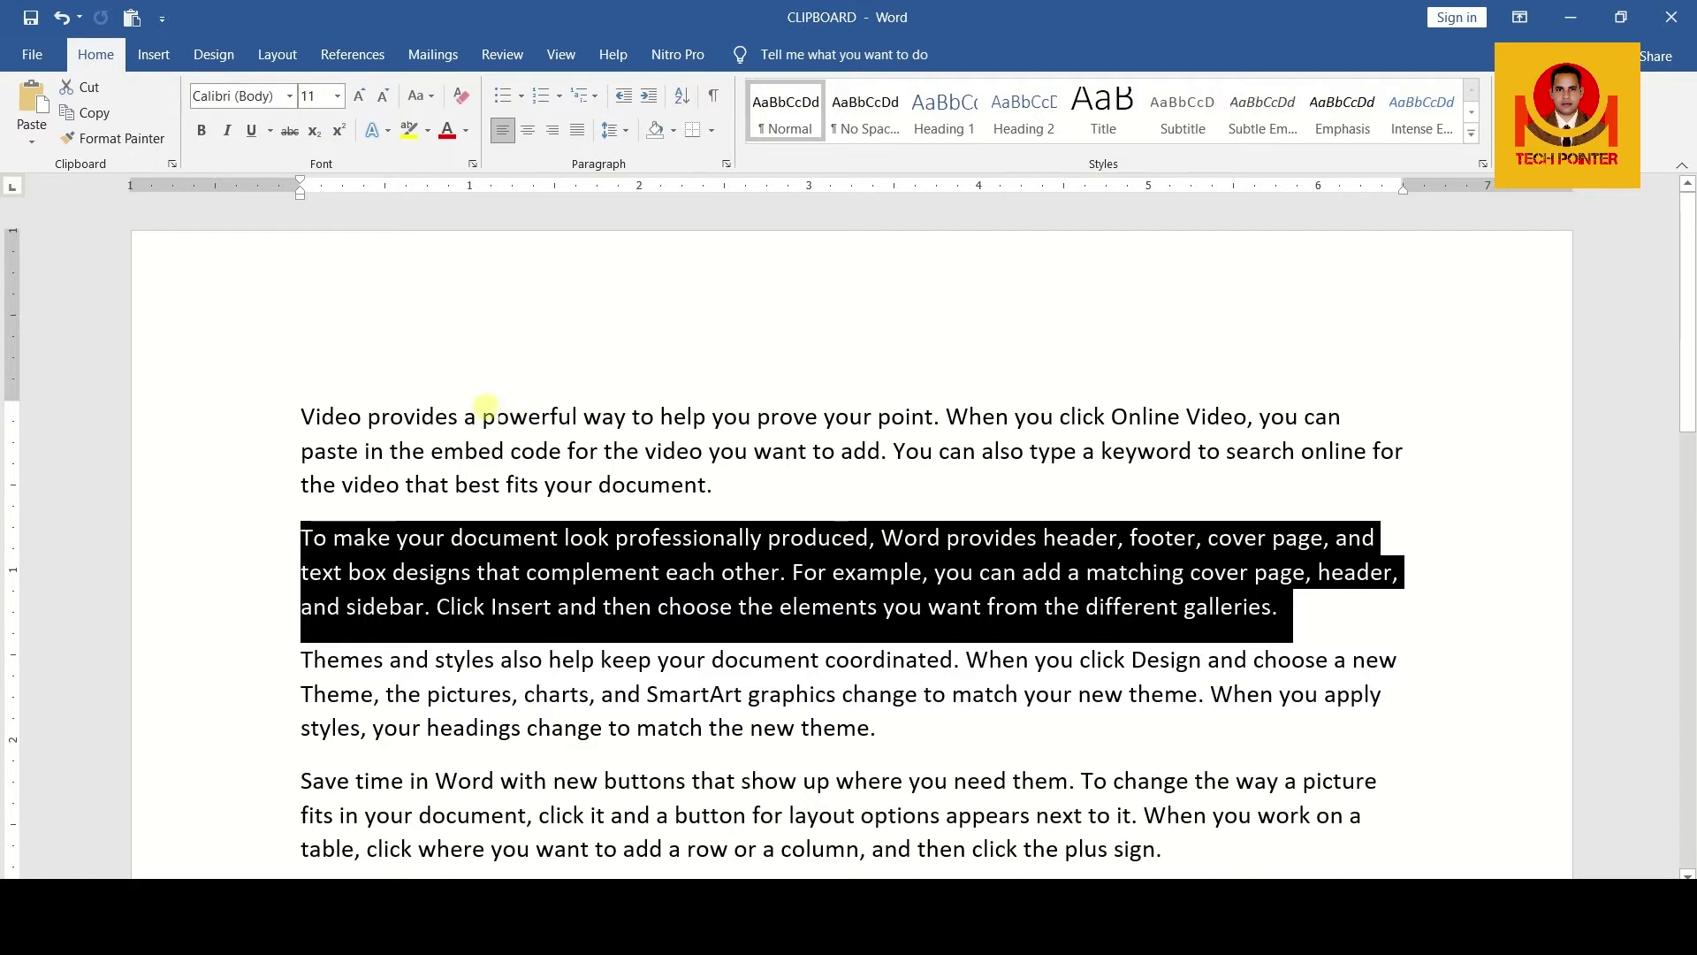
# Select the entire first paragraph, then clear the selection with the cursor back before "Video"
pyautogui.click(302, 412)
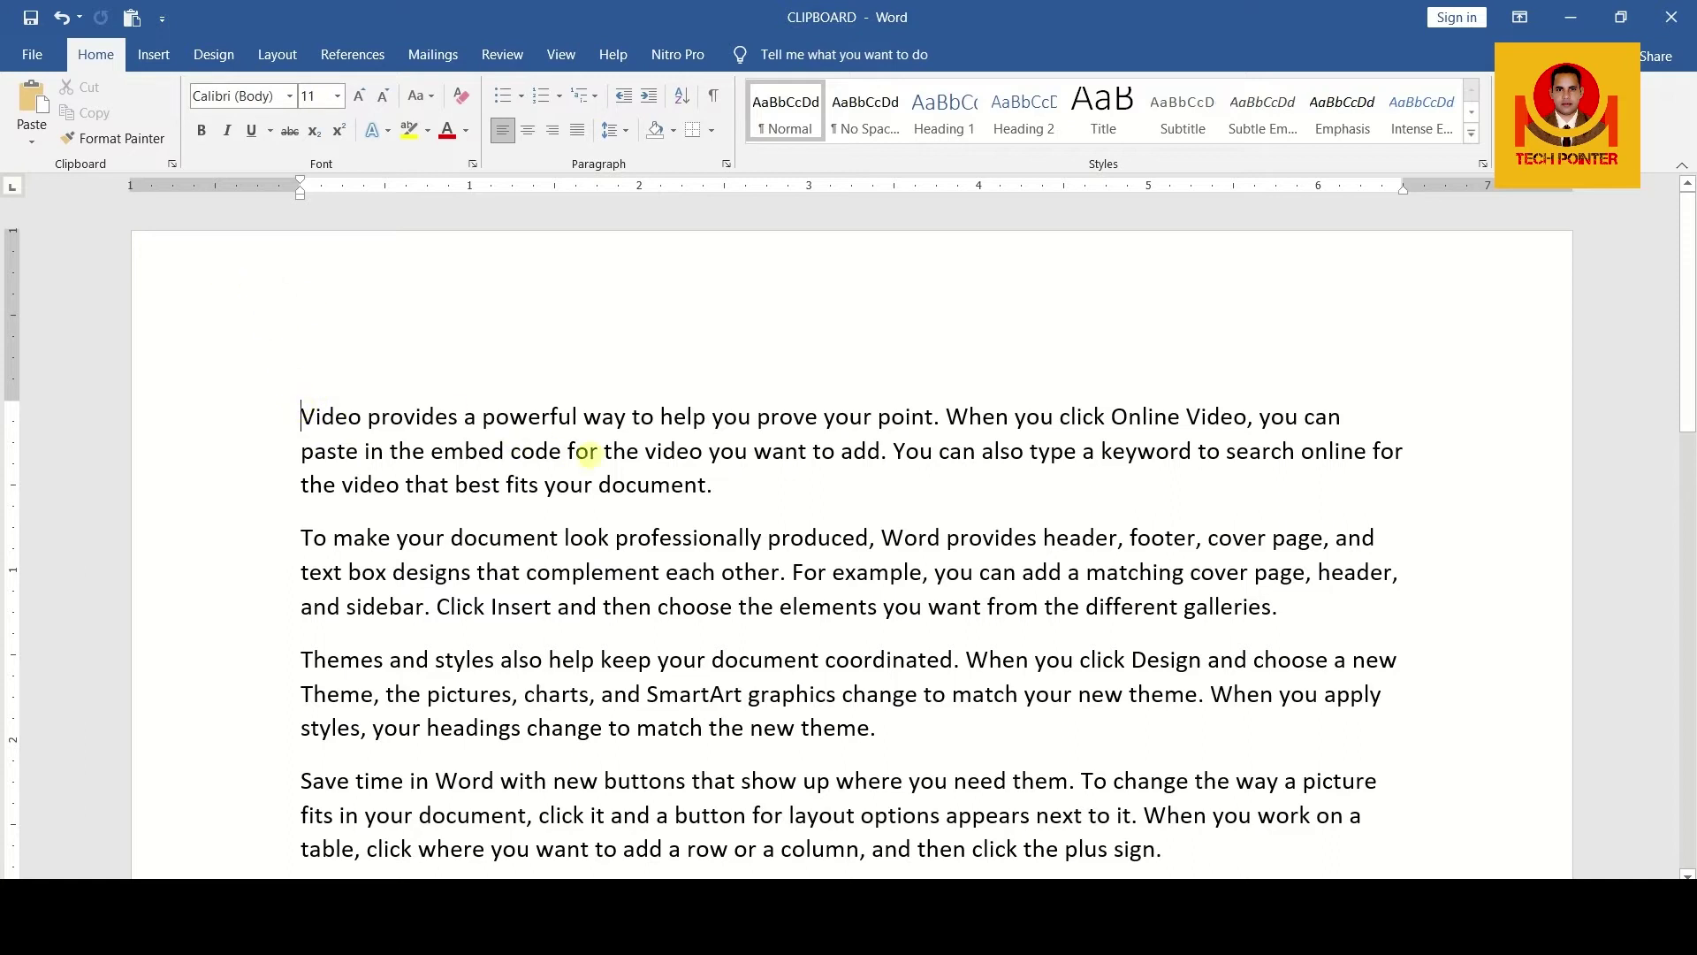
pyautogui.click(721, 488)
pyautogui.tripleClick(301, 415)
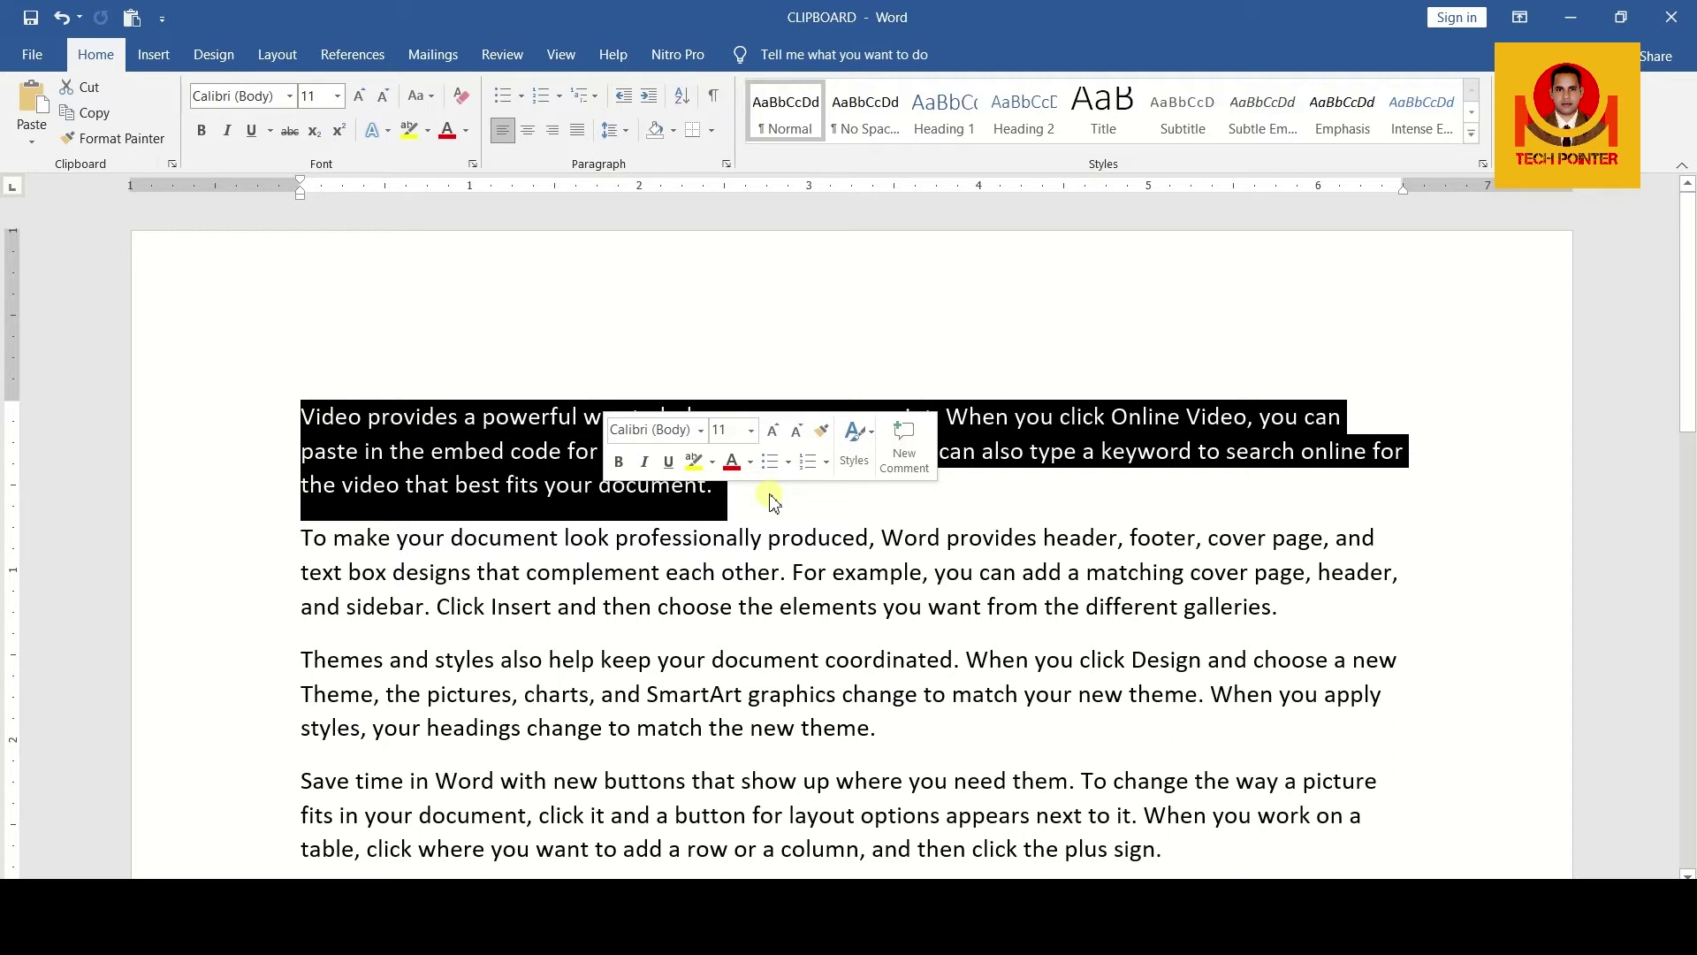
pyautogui.click(299, 414)
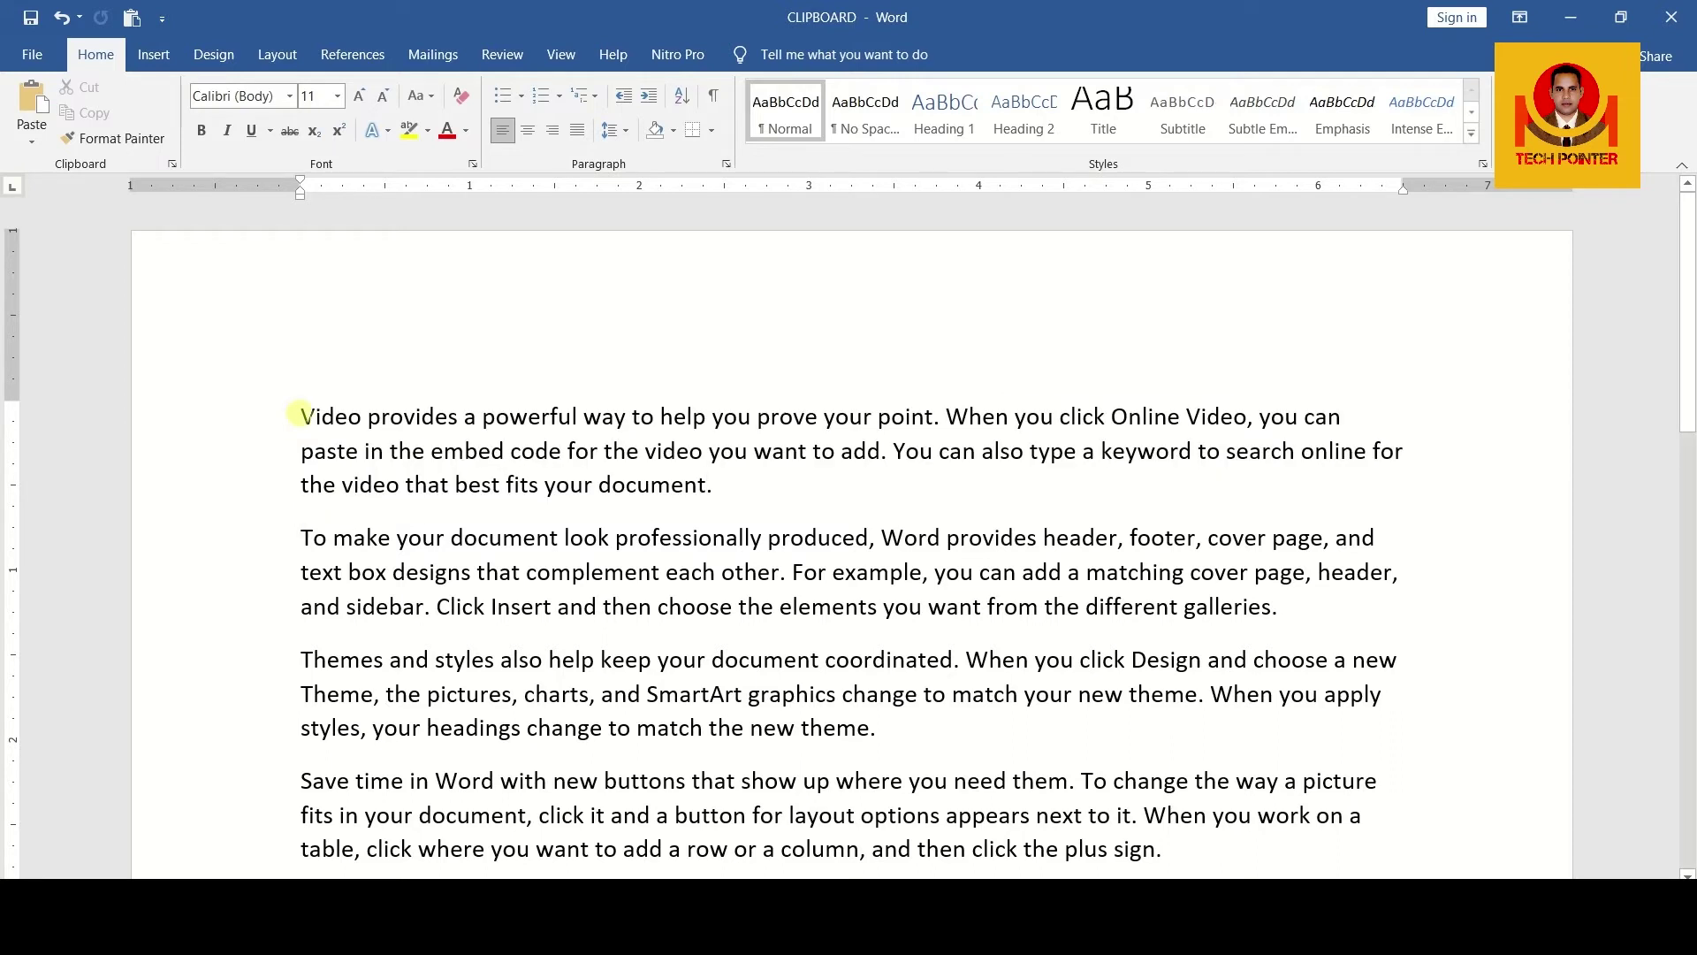
# From the very start of the document, extend a selection downward line by line through the end of the fourth paragraph
pyautogui.click(712, 484)
pyautogui.hotkey('ctrl', 'Home')
pyautogui.hotkey('shift', 'Down')
pyautogui.hotkey('shift', 'Down')
pyautogui.hotkey('shift', 'Down')
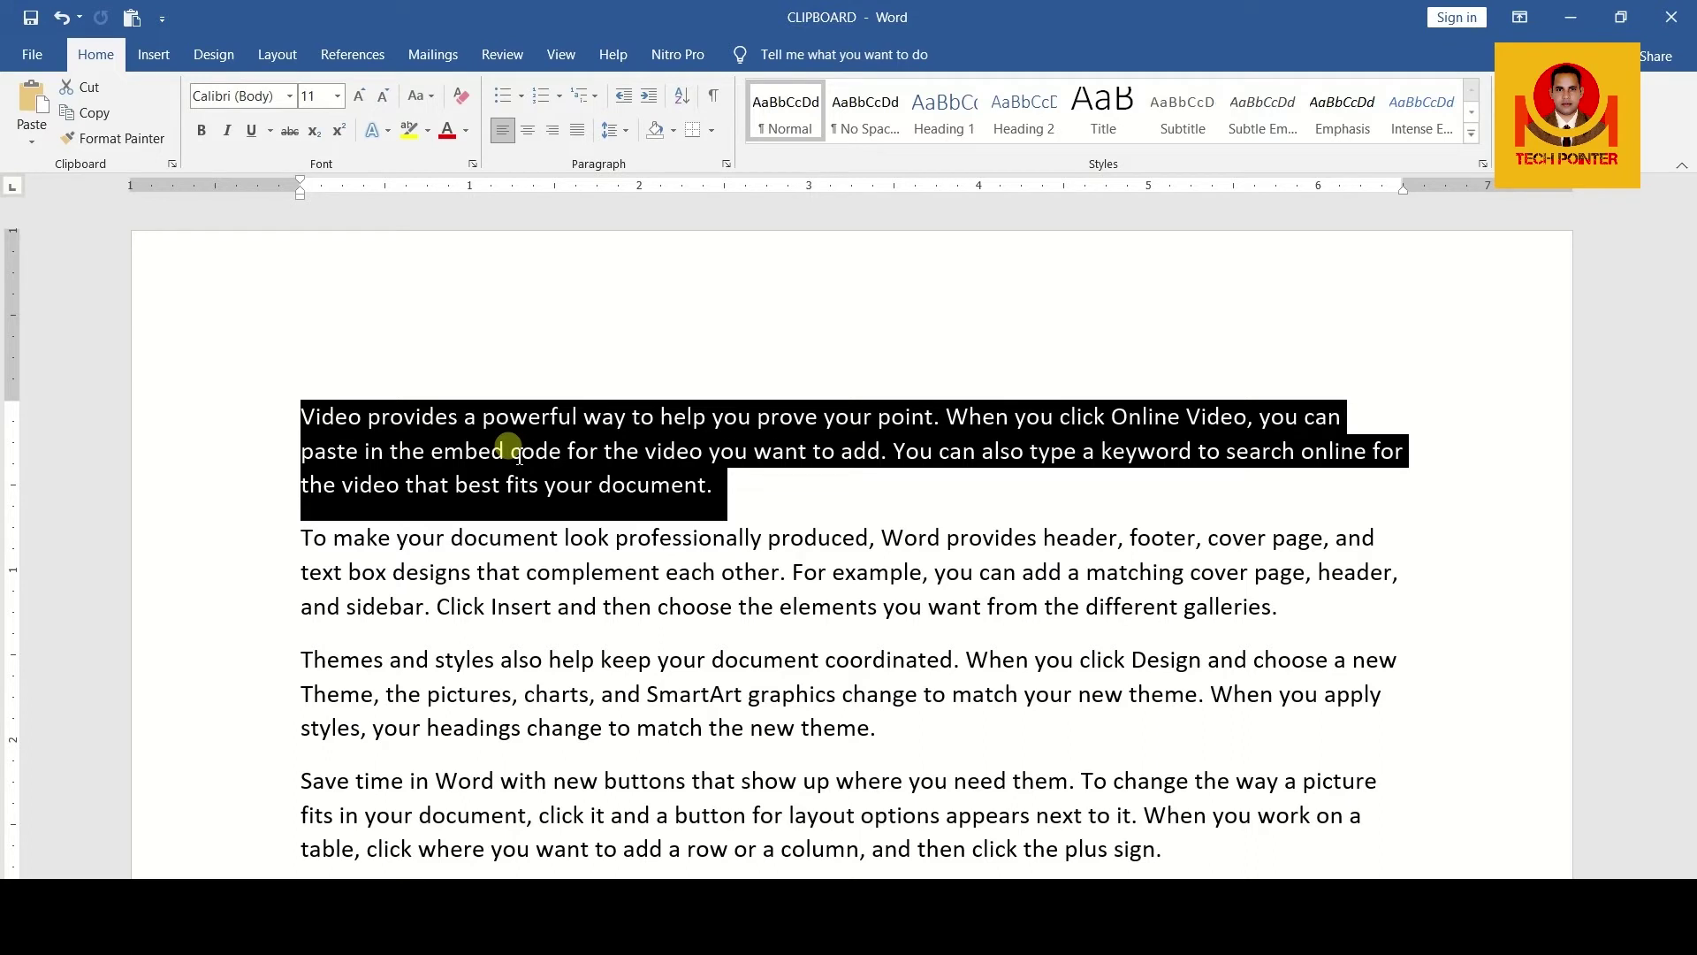
pyautogui.hotkey('shift', 'Down')
pyautogui.hotkey('shift', 'Down')
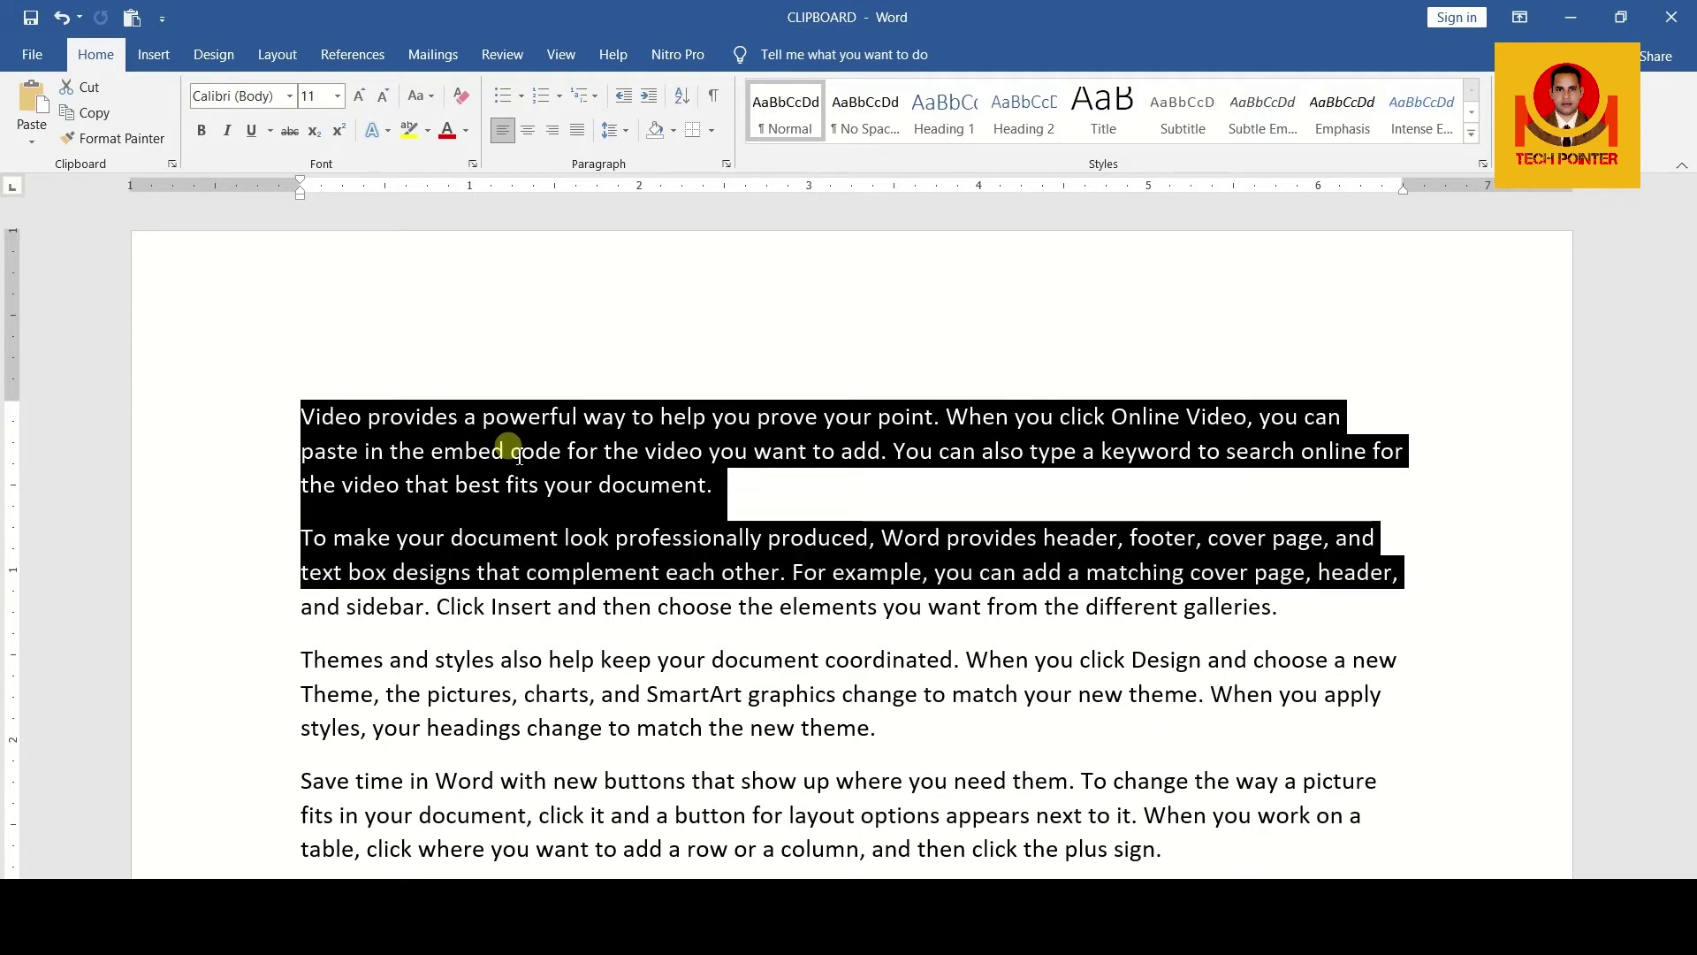
pyautogui.hotkey('shift', 'Down')
pyautogui.hotkey('shift', 'Down')
pyautogui.hotkey('shift', 'Down')
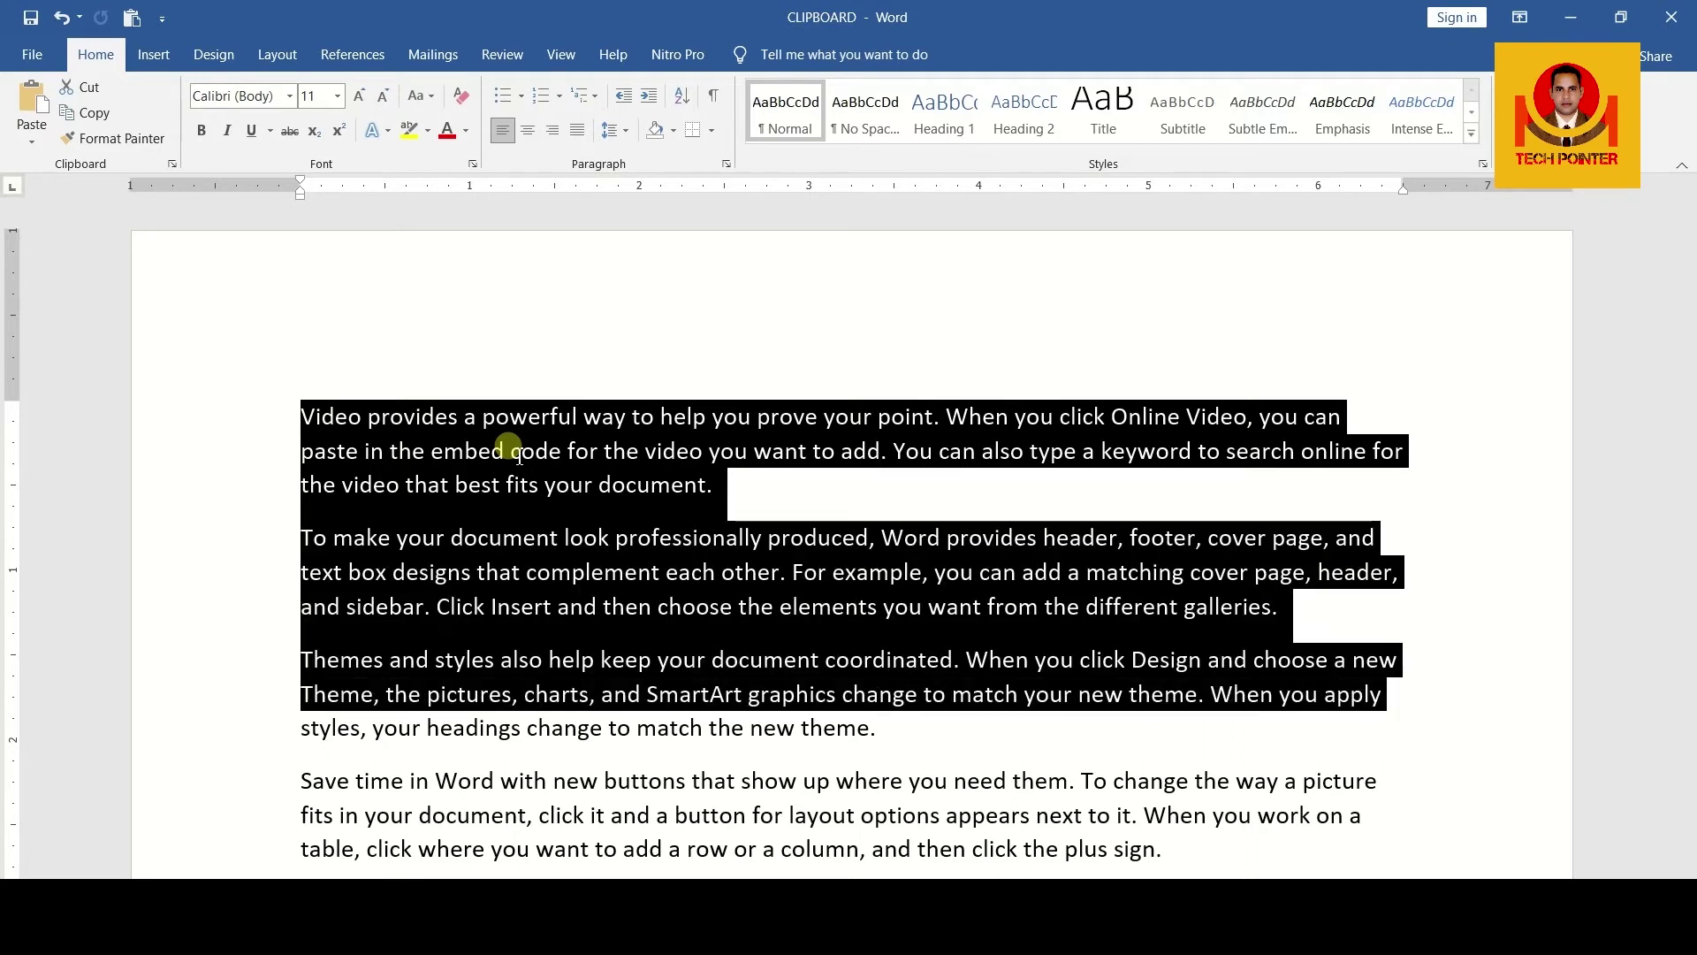
pyautogui.hotkey('shift', 'Down')
pyautogui.hotkey('shift', 'Down')
pyautogui.hotkey('shift', 'Down')
pyautogui.hotkey('shift', 'Down')
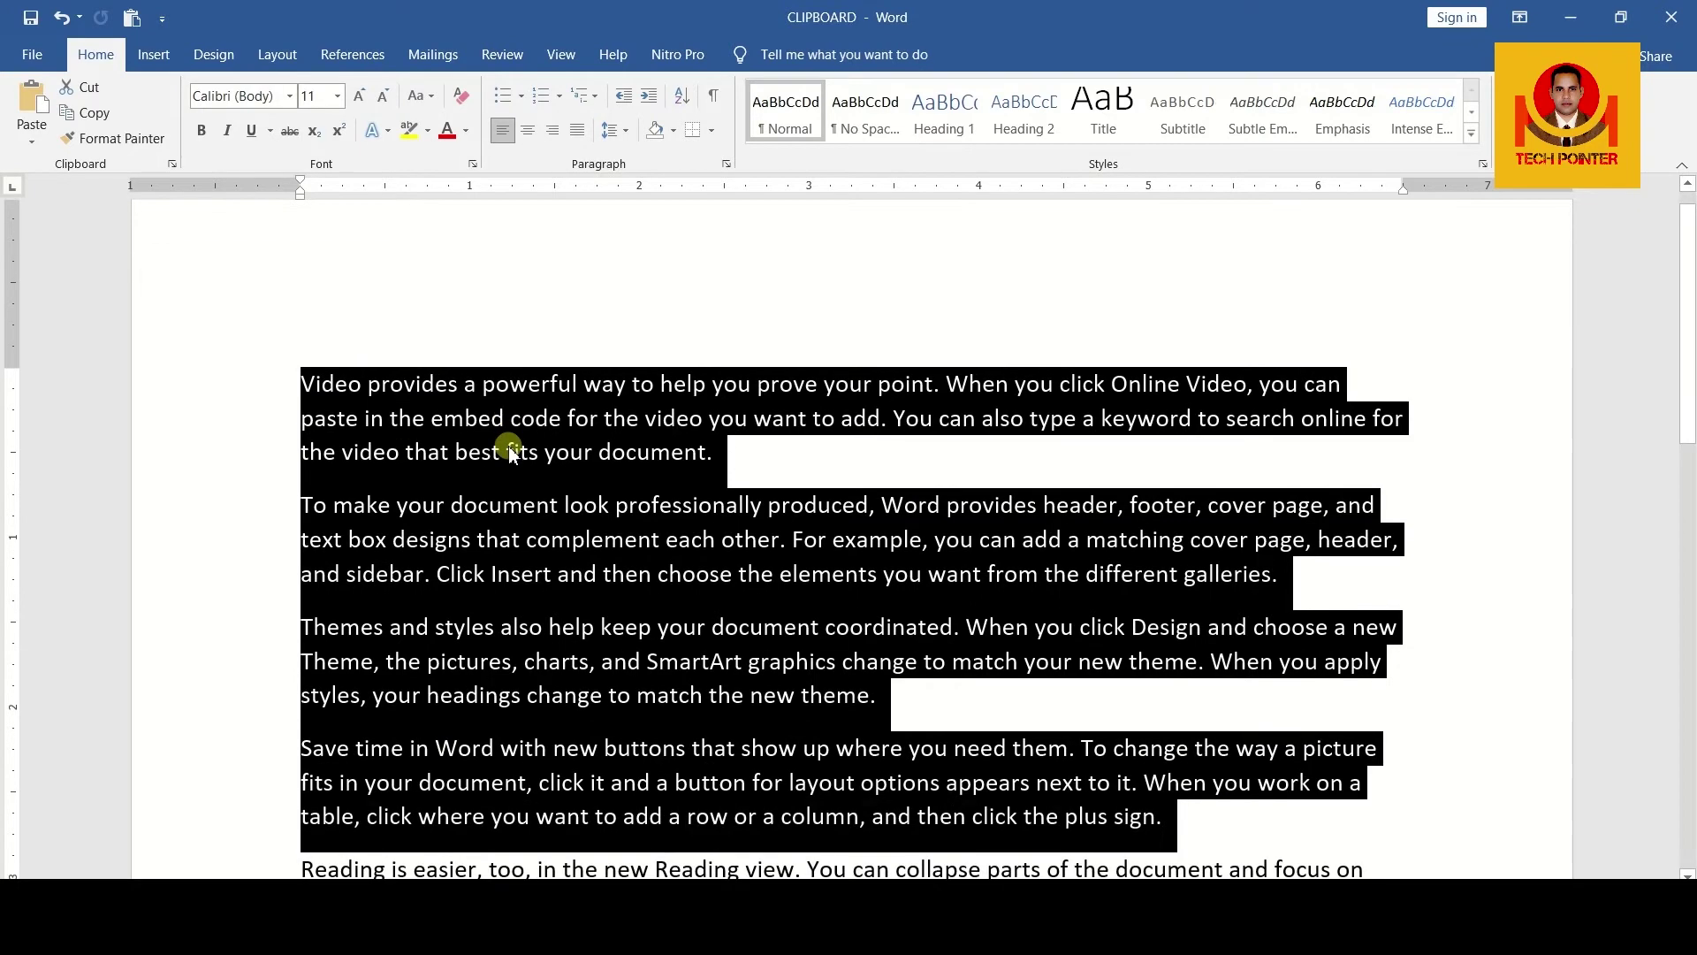
# Shrink the multi-paragraph selection line by line back to the start of the document until nothing is selected
pyautogui.hotkey('shift', 'Up')
pyautogui.hotkey('shift', 'Up')
pyautogui.hotkey('shift', 'Up')
pyautogui.hotkey('shift', 'Up')
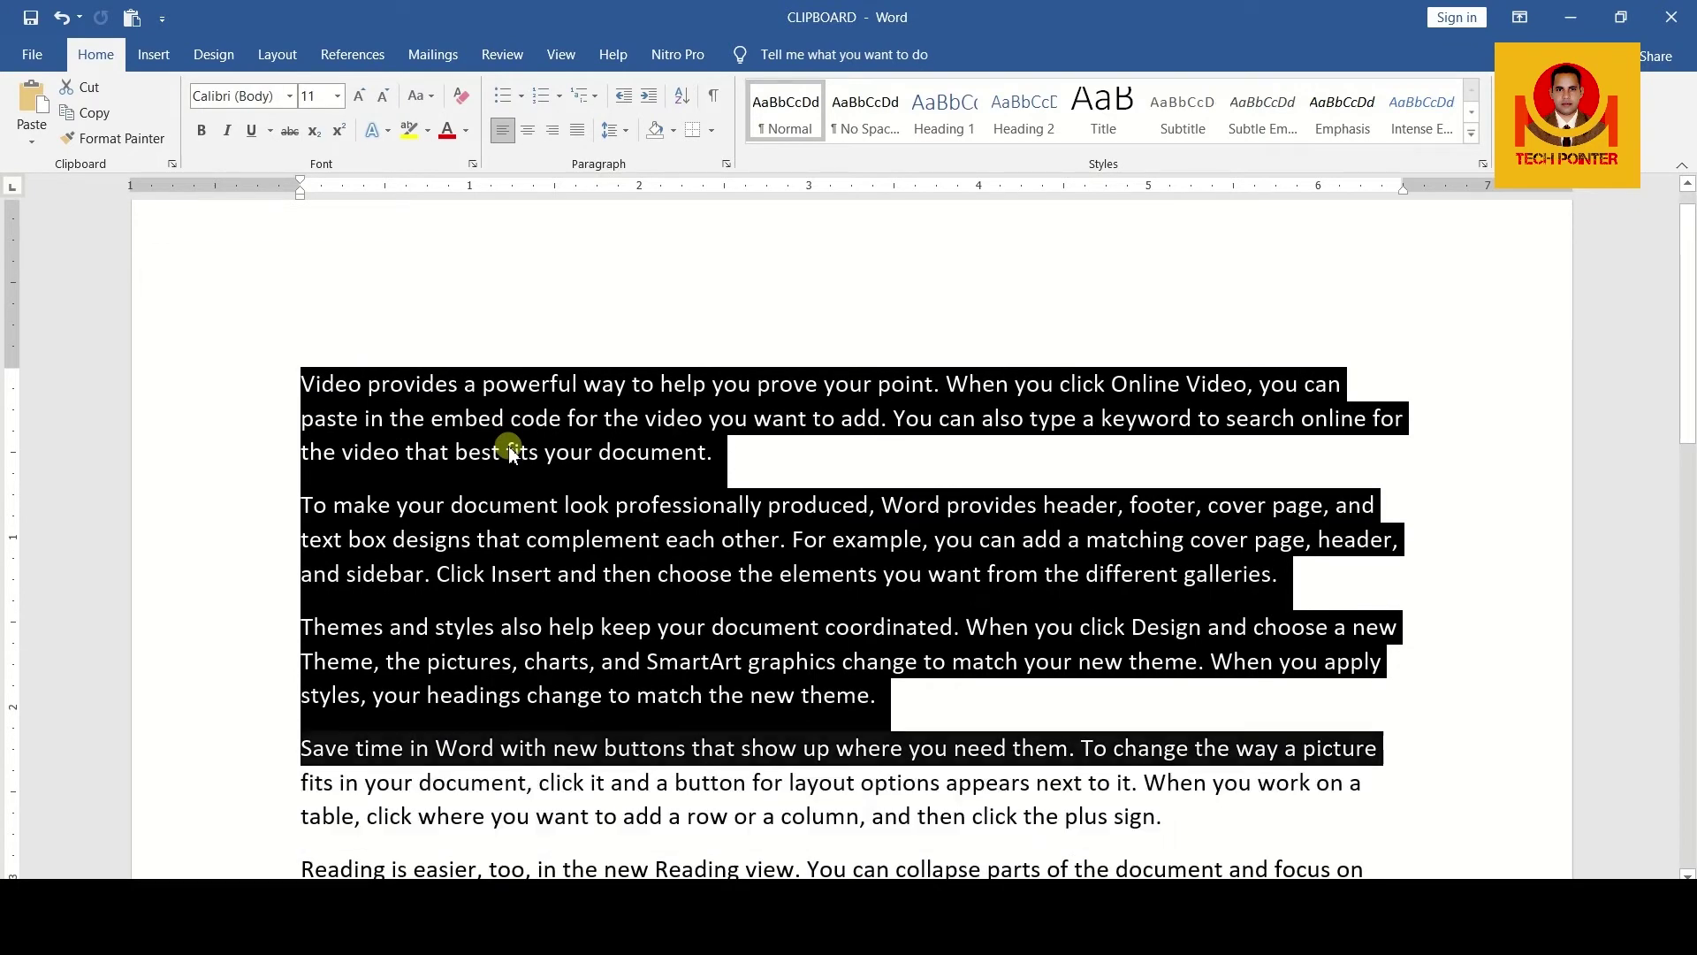
pyautogui.hotkey('shift', 'Up')
pyautogui.hotkey('shift', 'Up')
pyautogui.hotkey('shift', 'Up')
pyautogui.hotkey('shift', 'Up')
pyautogui.hotkey('shift', 'Up')
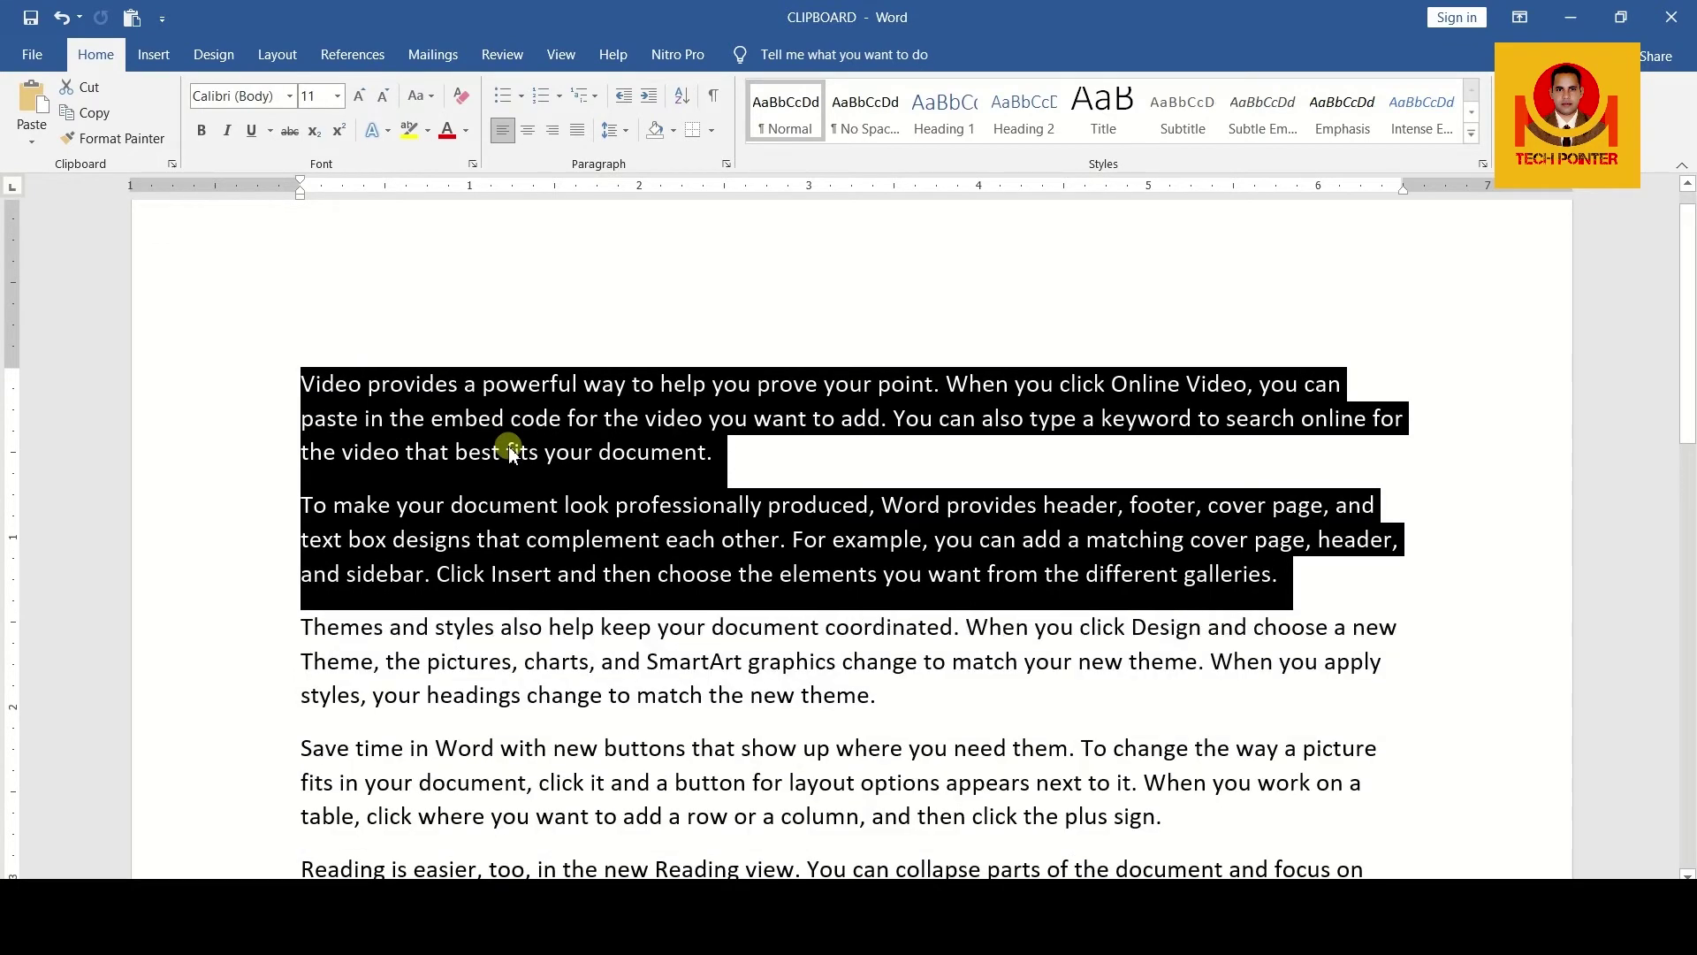
pyautogui.hotkey('shift', 'Up')
pyautogui.hotkey('shift', 'Up')
pyautogui.hotkey('shift', 'Up')
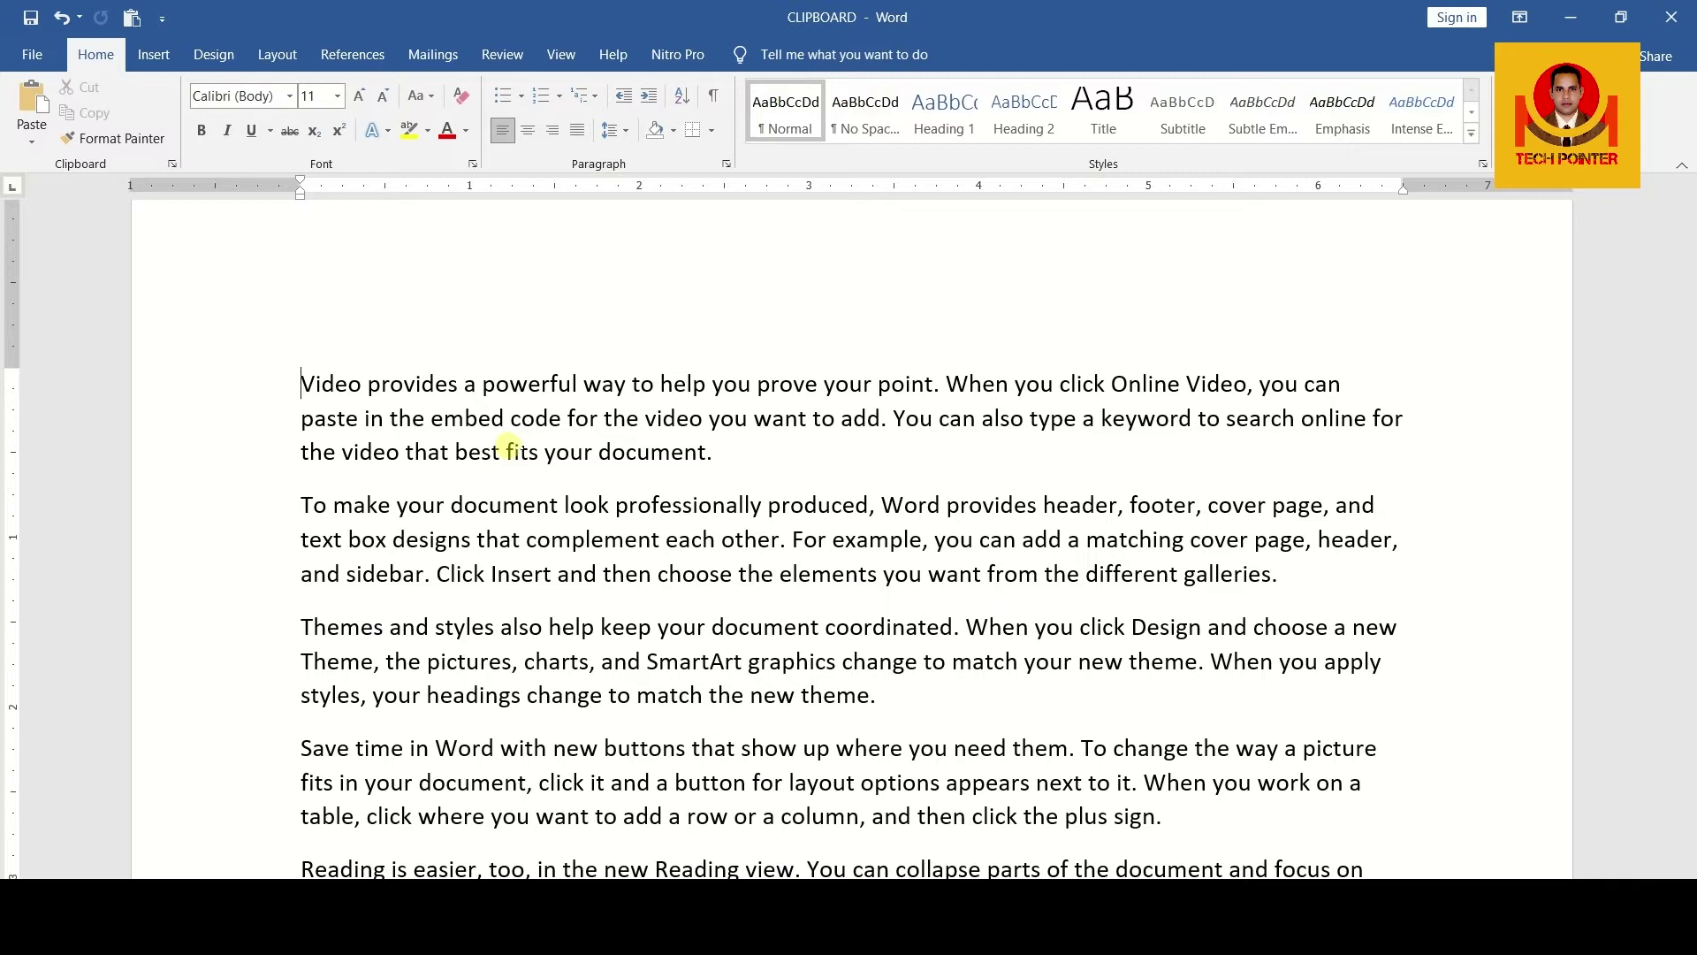
# From the start of the document, extend a selection character by character through "To make your document look" and copy it
pyautogui.hotkey('shift', 'Right')
pyautogui.hotkey('shift', 'Right')
pyautogui.hotkey('shift', 'Right')
pyautogui.hotkey('shift', 'Right')
pyautogui.hotkey('shift', 'Right')
pyautogui.hotkey('shift', 'Right')
pyautogui.hotkey('shift', 'Right')
pyautogui.hotkey('shift', 'Right')
pyautogui.hotkey('shift', 'Right')
pyautogui.hotkey('shift', 'Right')
pyautogui.hotkey('shift', 'Right')
pyautogui.hotkey('shift', 'Right')
pyautogui.hotkey('shift', 'Right')
pyautogui.hotkey('shift', 'Right')
pyautogui.hotkey('shift', 'Right')
pyautogui.hotkey('shift', 'Right')
pyautogui.hotkey('shift', 'Right')
pyautogui.hotkey('shift', 'Right')
pyautogui.hotkey('shift', 'Right')
pyautogui.hotkey('shift', 'Right')
pyautogui.hotkey('shift', 'Right')
pyautogui.hotkey('shift', 'Right')
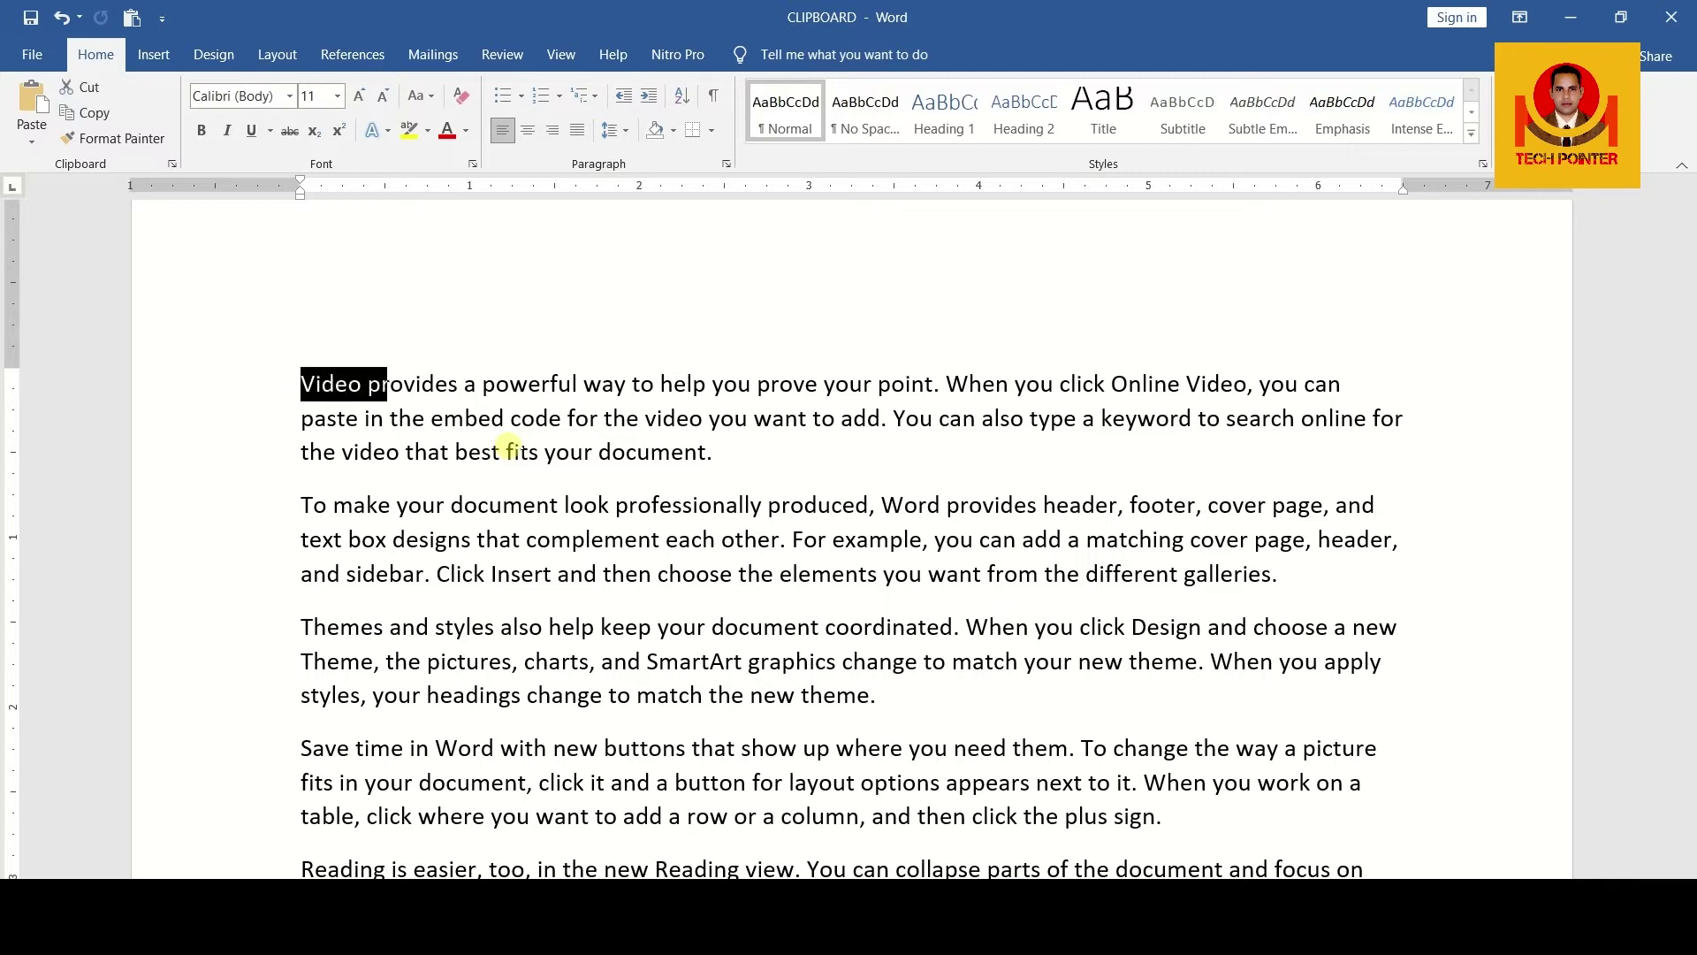
pyautogui.hotkey('shift', 'Right')
pyautogui.hotkey('shift', 'Right')
pyautogui.hotkey('shift', 'Right')
pyautogui.hotkey('shift', 'Right')
pyautogui.hotkey('shift', 'Right')
pyautogui.hotkey('shift', 'Right')
pyautogui.hotkey('shift', 'Right')
pyautogui.hotkey('shift', 'Right')
pyautogui.hotkey('shift', 'Right')
pyautogui.hotkey('shift', 'Right')
pyautogui.hotkey('shift', 'Right')
pyautogui.hotkey('shift', 'Right')
pyautogui.hotkey('shift', 'Right')
pyautogui.hotkey('shift', 'Right')
pyautogui.hotkey('shift', 'Right')
pyautogui.hotkey('shift', 'Right')
pyautogui.hotkey('shift', 'Right')
pyautogui.hotkey('shift', 'Right')
pyautogui.hotkey('shift', 'Right')
pyautogui.hotkey('shift', 'Right')
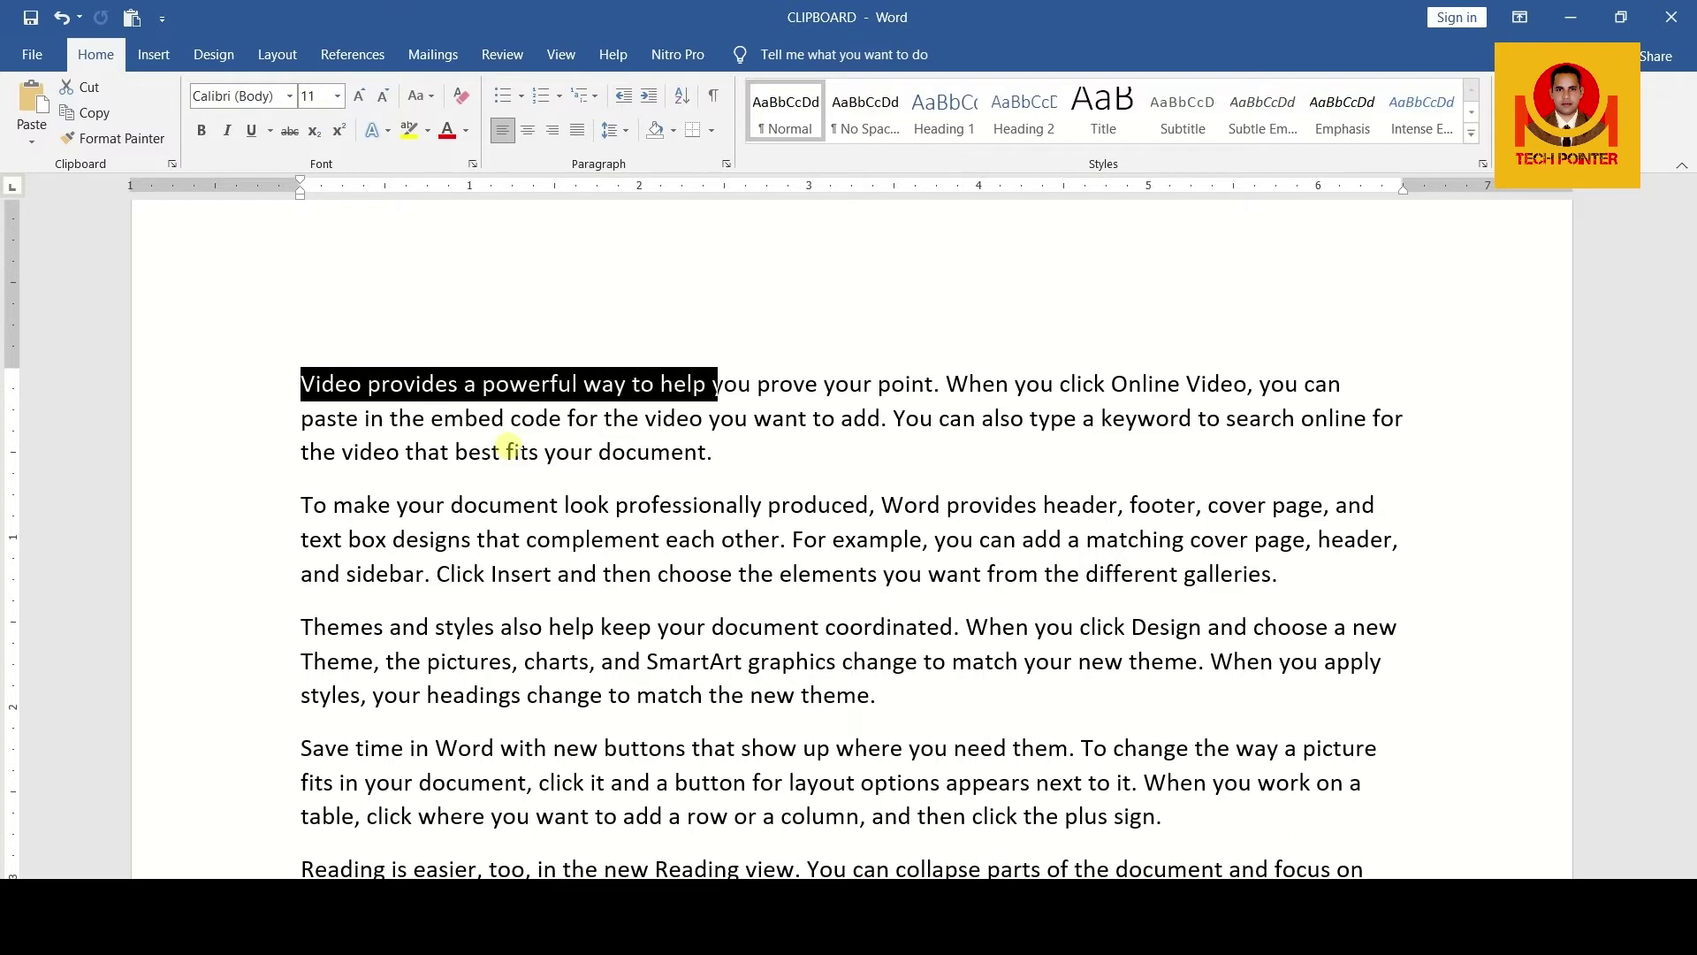
pyautogui.hotkey('shift', 'Right')
pyautogui.hotkey('shift', 'Right')
pyautogui.hotkey('shift', 'Right')
pyautogui.hotkey('shift', 'Right')
pyautogui.hotkey('shift', 'Right')
pyautogui.hotkey('shift', 'Right')
pyautogui.hotkey('shift', 'Right')
pyautogui.hotkey('shift', 'Right')
pyautogui.hotkey('shift', 'Right')
pyautogui.hotkey('shift', 'Right')
pyautogui.hotkey('shift', 'Right')
pyautogui.hotkey('shift', 'Right')
pyautogui.hotkey('shift', 'Right')
pyautogui.hotkey('shift', 'Right')
pyautogui.hotkey('shift', 'Right')
pyautogui.hotkey('shift', 'Right')
pyautogui.hotkey('shift', 'Right')
pyautogui.hotkey('shift', 'Right')
pyautogui.hotkey('shift', 'Right')
pyautogui.hotkey('shift', 'Right')
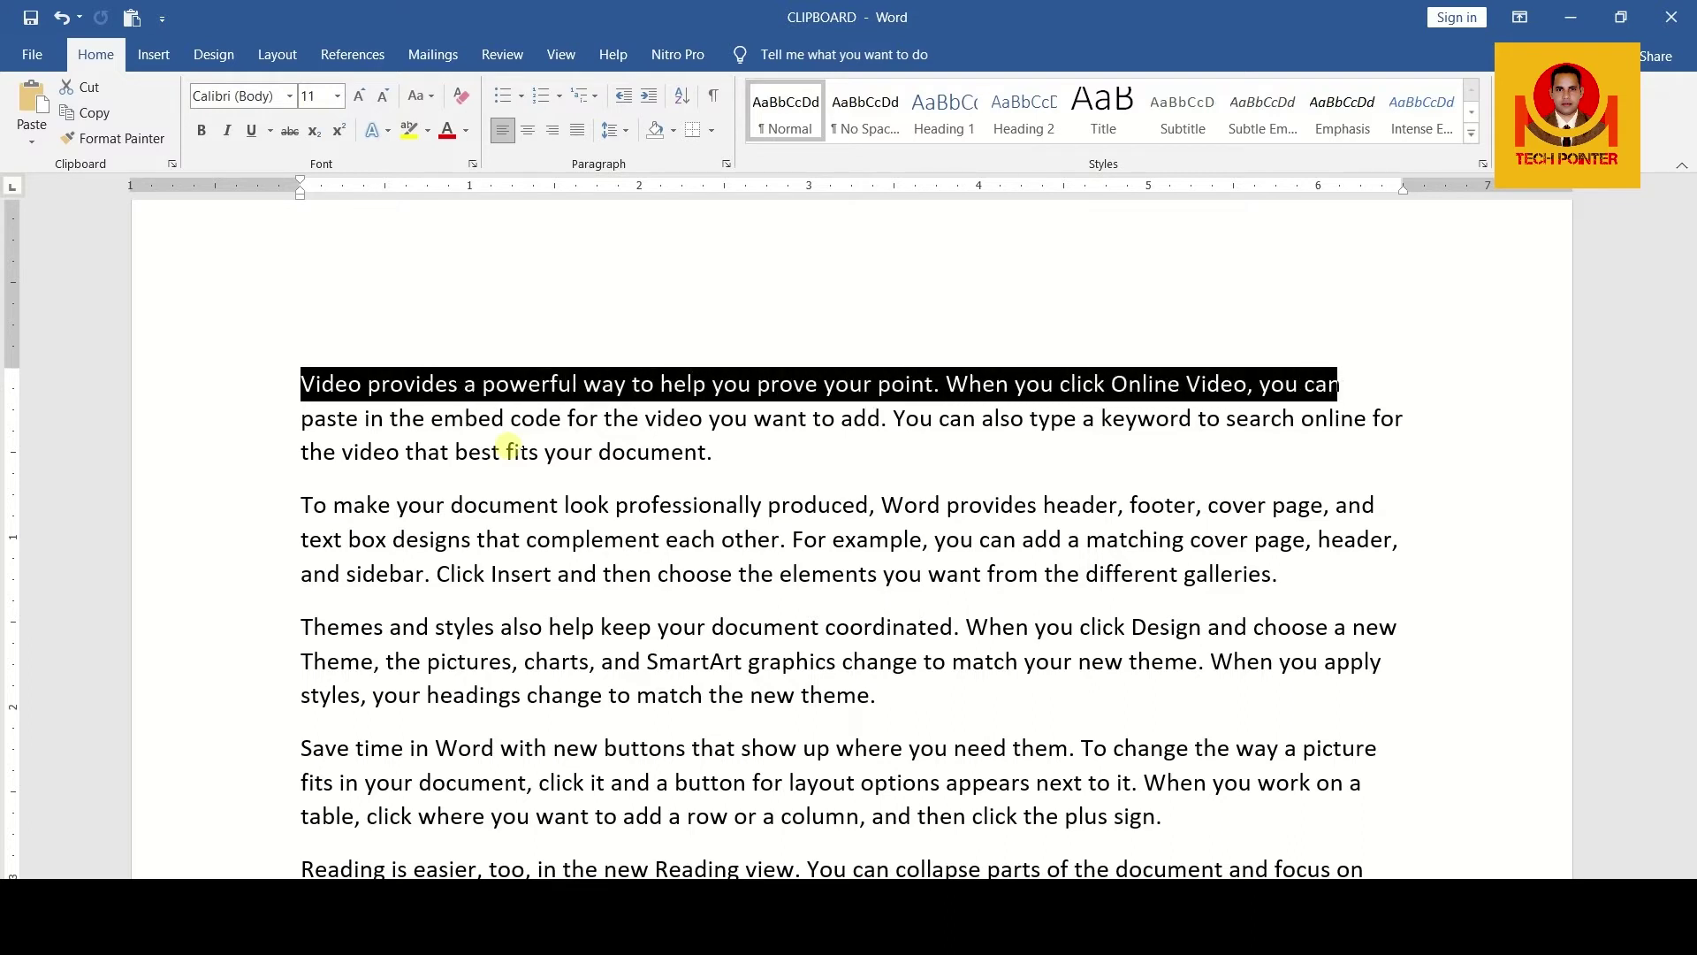
pyautogui.hotkey('shift', 'Right')
pyautogui.hotkey('shift', 'Right')
pyautogui.hotkey('shift', 'Right')
pyautogui.hotkey('shift', 'Right')
pyautogui.hotkey('shift', 'Right')
pyautogui.hotkey('shift', 'Right')
pyautogui.hotkey('shift', 'Right')
pyautogui.hotkey('shift', 'Right')
pyautogui.hotkey('shift', 'Right')
pyautogui.hotkey('shift', 'Right')
pyautogui.hotkey('shift', 'Right')
pyautogui.hotkey('shift', 'Right')
pyautogui.hotkey('shift', 'Right')
pyautogui.hotkey('shift', 'Right')
pyautogui.hotkey('shift', 'Right')
pyautogui.hotkey('shift', 'Right')
pyautogui.hotkey('shift', 'Right')
pyautogui.hotkey('shift', 'Right')
pyautogui.hotkey('shift', 'Right')
pyautogui.hotkey('shift', 'Right')
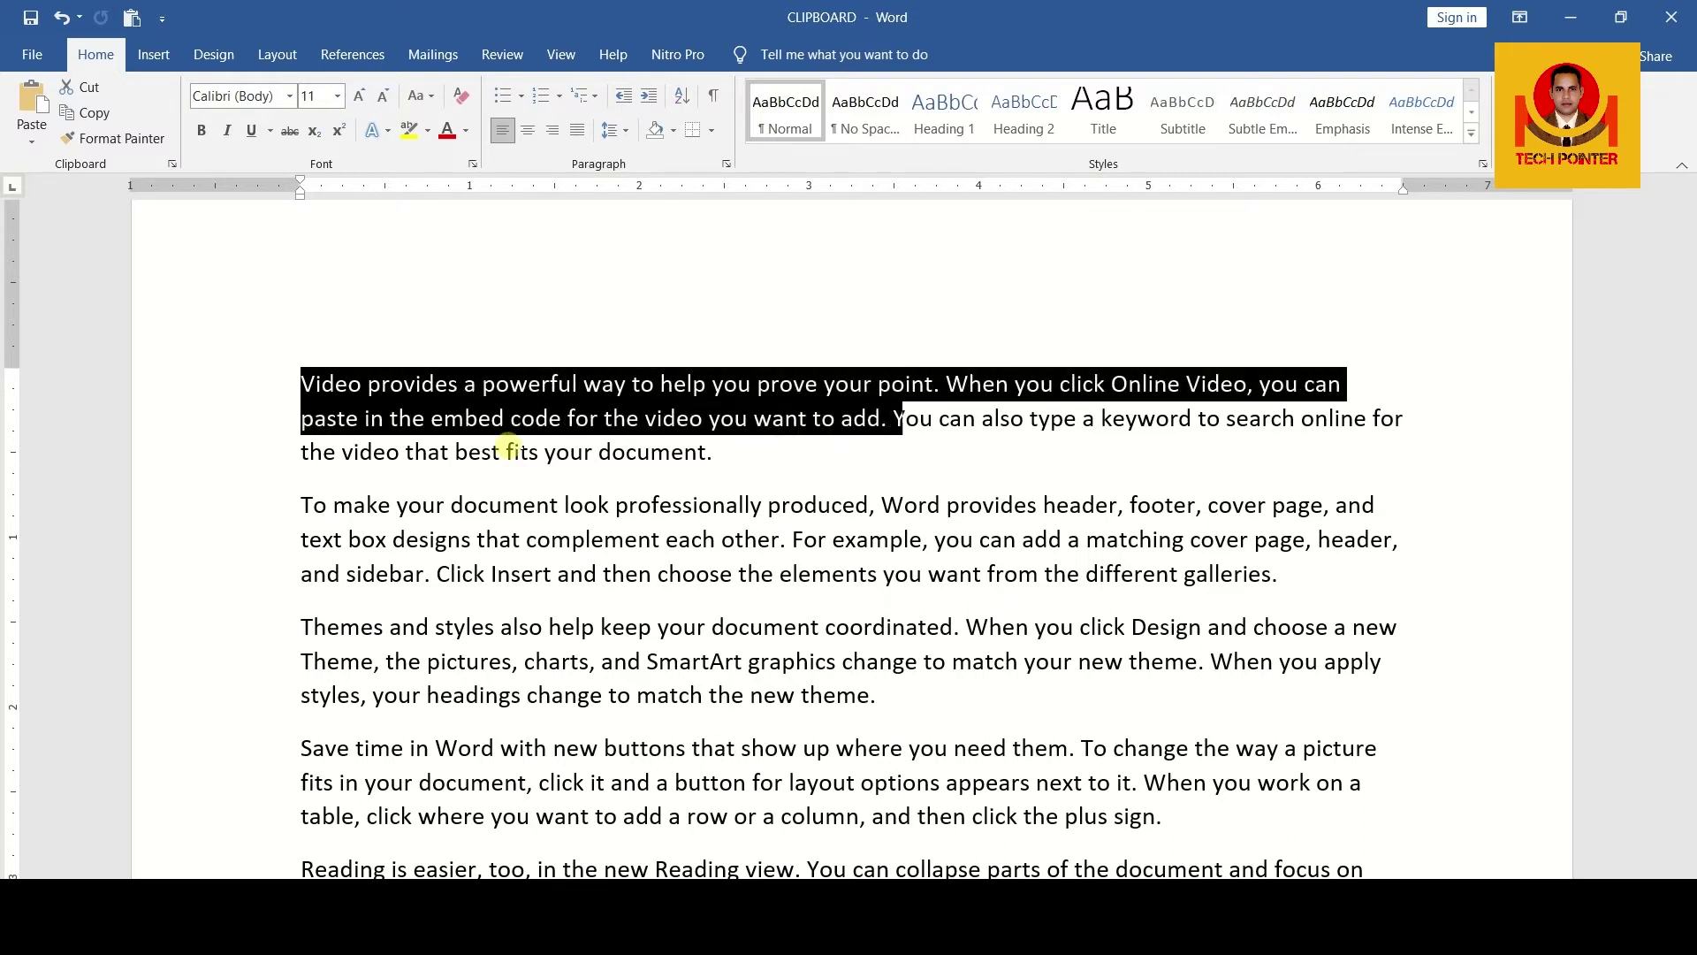
pyautogui.hotkey('shift', 'Right')
pyautogui.hotkey('shift', 'Right')
pyautogui.hotkey('shift', 'Right')
pyautogui.hotkey('shift', 'Right')
pyautogui.hotkey('shift', 'Right')
pyautogui.hotkey('shift', 'Right')
pyautogui.hotkey('shift', 'Right')
pyautogui.hotkey('shift', 'Right')
pyautogui.hotkey('shift', 'Right')
pyautogui.hotkey('shift', 'Right')
pyautogui.hotkey('shift', 'Right')
pyautogui.hotkey('shift', 'Right')
pyautogui.hotkey('shift', 'Right')
pyautogui.hotkey('shift', 'Right')
pyautogui.hotkey('shift', 'Right')
pyautogui.hotkey('shift', 'Right')
pyautogui.hotkey('shift', 'Right')
pyautogui.hotkey('shift', 'Right')
pyautogui.hotkey('shift', 'Right')
pyautogui.hotkey('shift', 'Right')
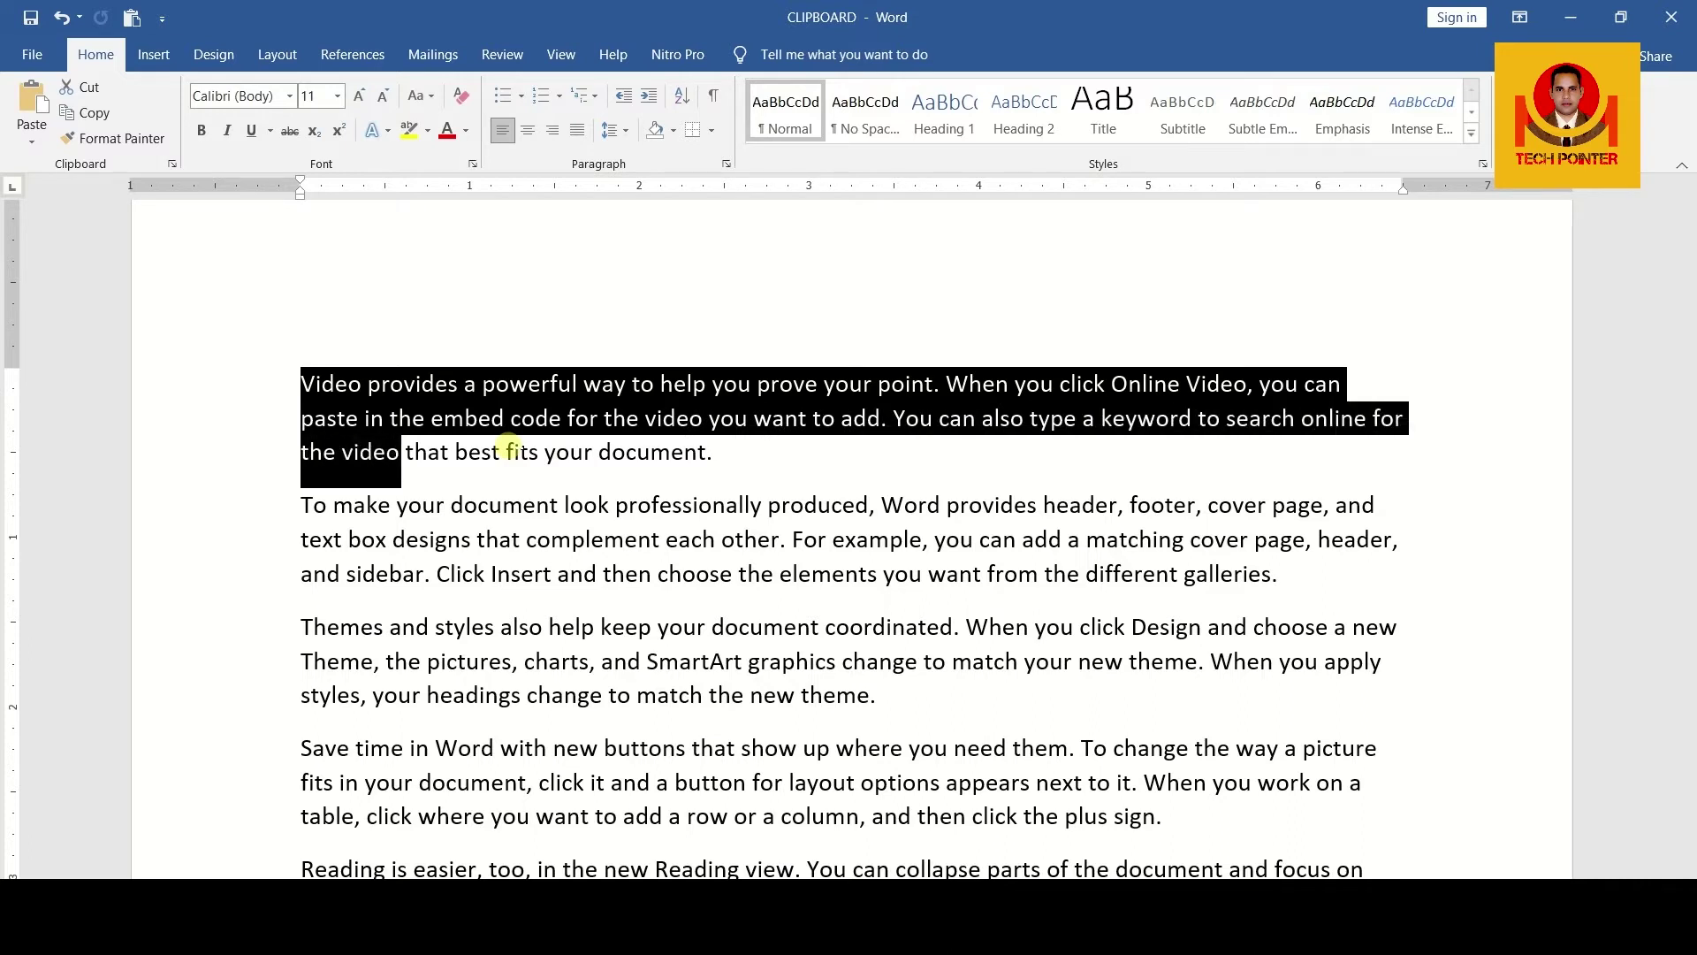
pyautogui.hotkey('shift', 'Right')
pyautogui.hotkey('shift', 'Right')
pyautogui.hotkey('shift', 'Right')
pyautogui.hotkey('shift', 'Right')
pyautogui.hotkey('shift', 'Right')
pyautogui.hotkey('shift', 'Right')
pyautogui.hotkey('shift', 'Right')
pyautogui.hotkey('shift', 'Right')
pyautogui.hotkey('shift', 'Right')
pyautogui.hotkey('shift', 'Right')
pyautogui.hotkey('shift', 'Right')
pyautogui.hotkey('shift', 'Right')
pyautogui.hotkey('shift', 'Right')
pyautogui.hotkey('shift', 'Right')
pyautogui.hotkey('shift', 'Right')
pyautogui.hotkey('shift', 'Right')
pyautogui.hotkey('shift', 'Right')
pyautogui.hotkey('shift', 'Right')
pyautogui.hotkey('shift', 'Right')
pyautogui.hotkey('shift', 'Right')
pyautogui.hotkey('ctrl', 'c')
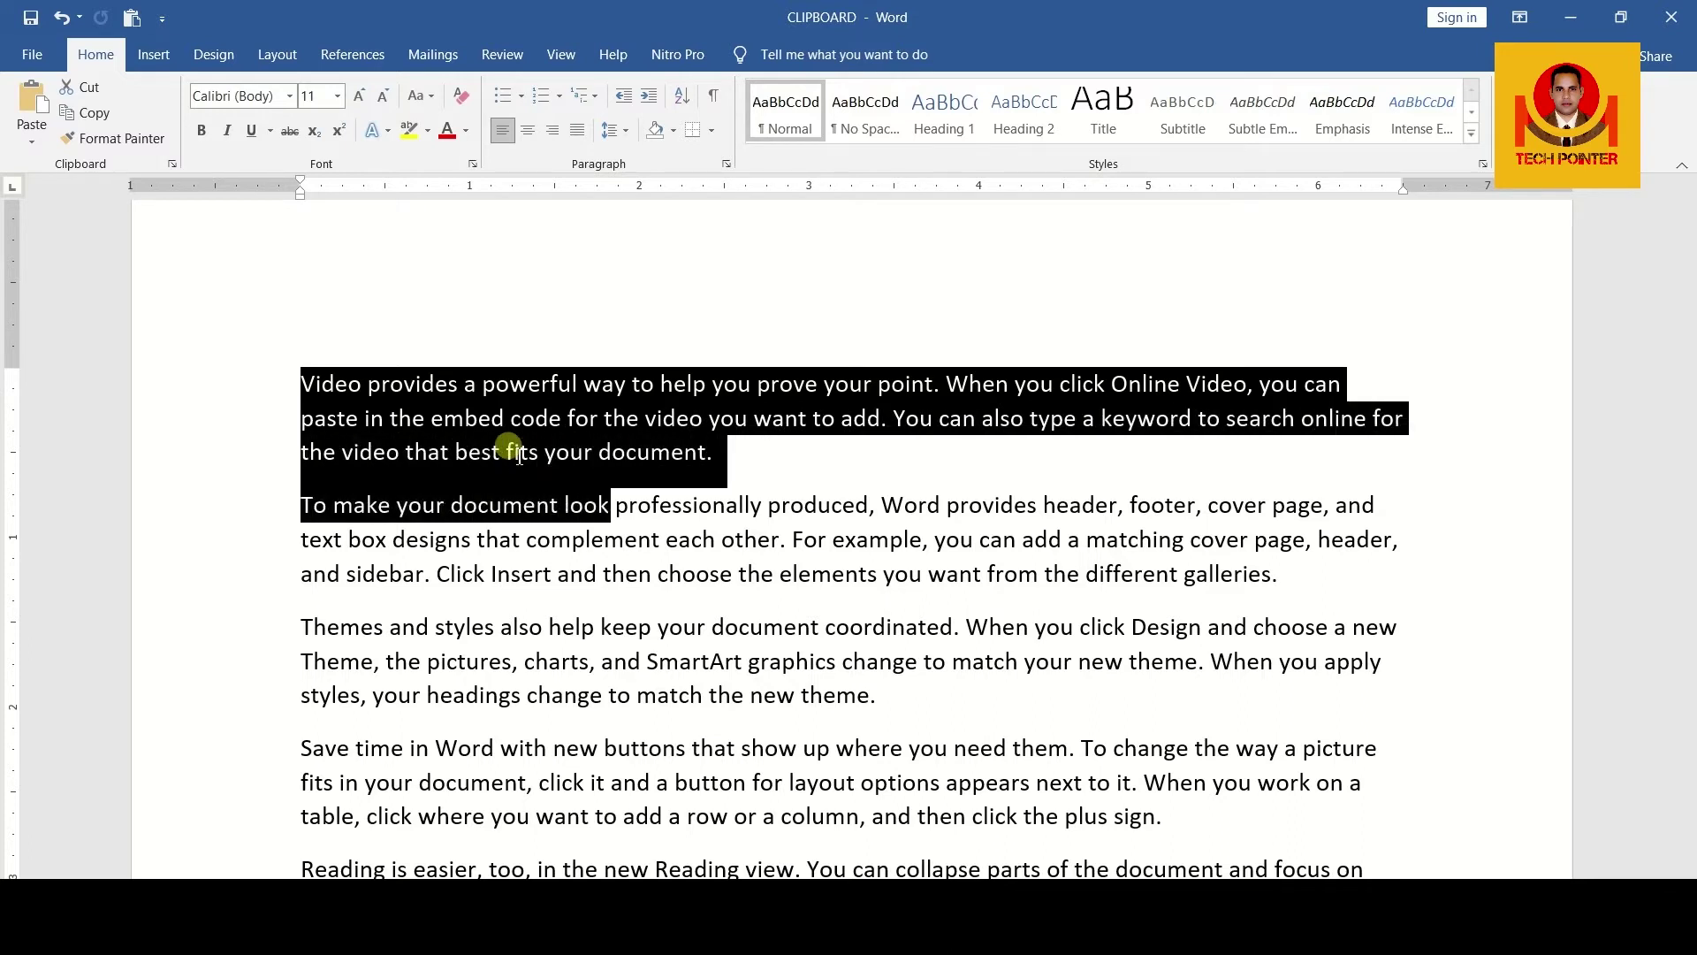
pyautogui.hotkey('ctrl', 'z')
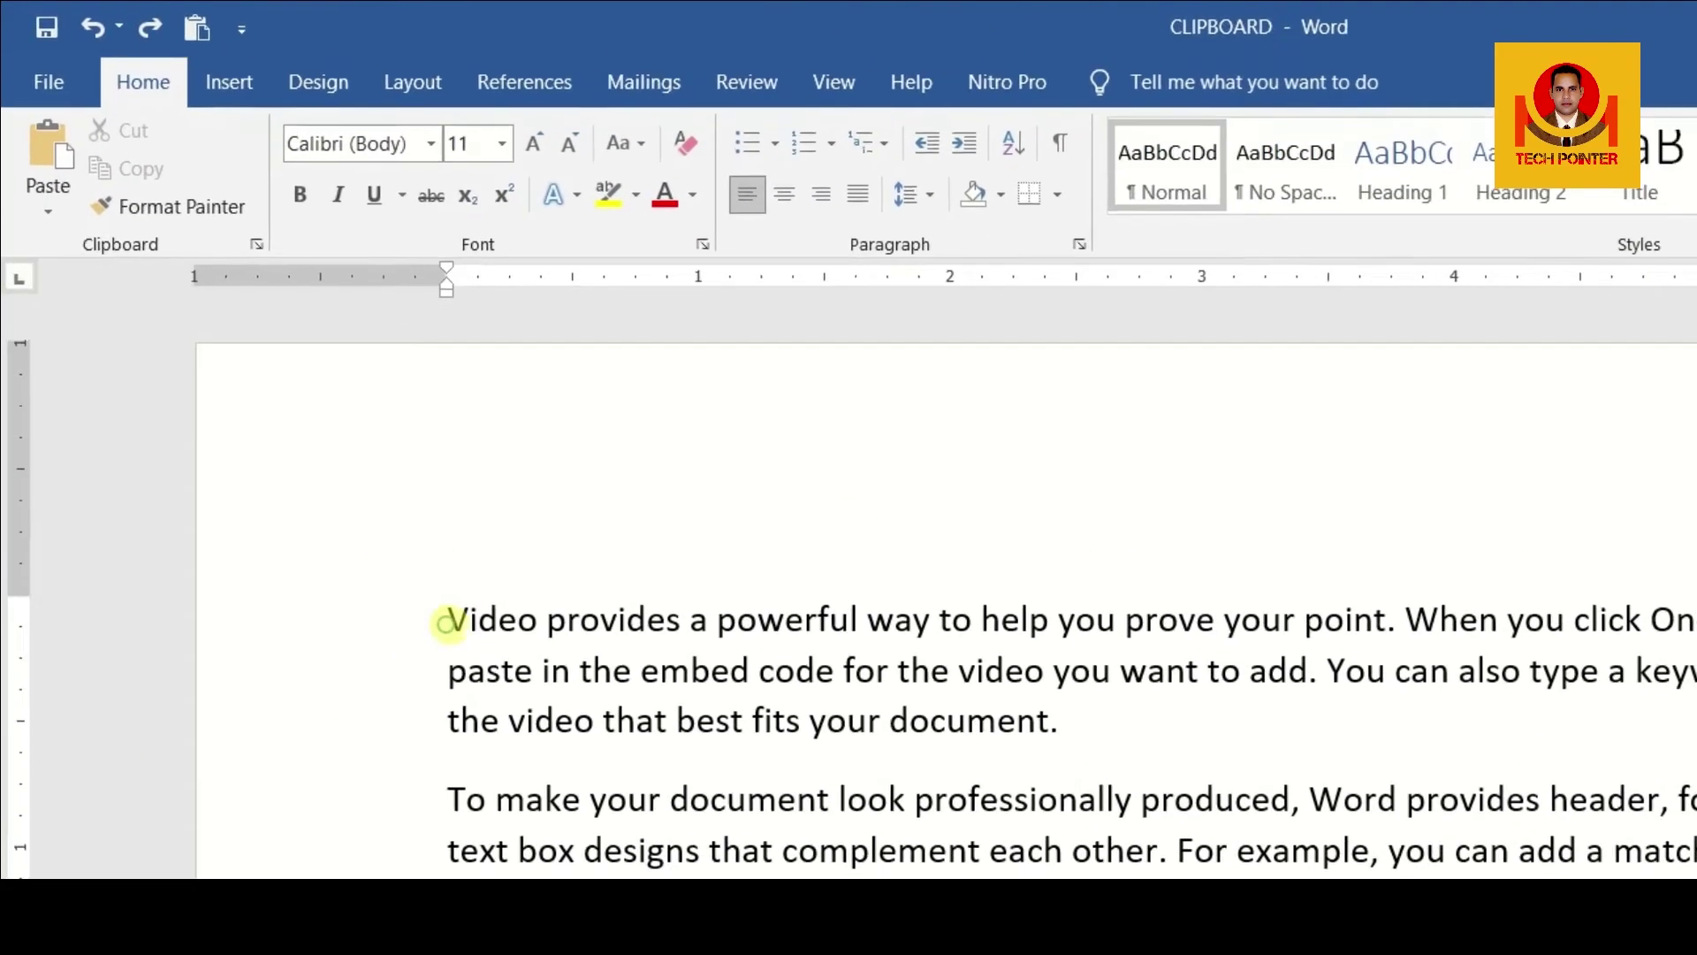
# Cut the first paragraph, beginning "Video provides", and paste it below the last paragraph with a blank line between them
pyautogui.moveTo(301, 418); pyautogui.dragTo(535, 451)
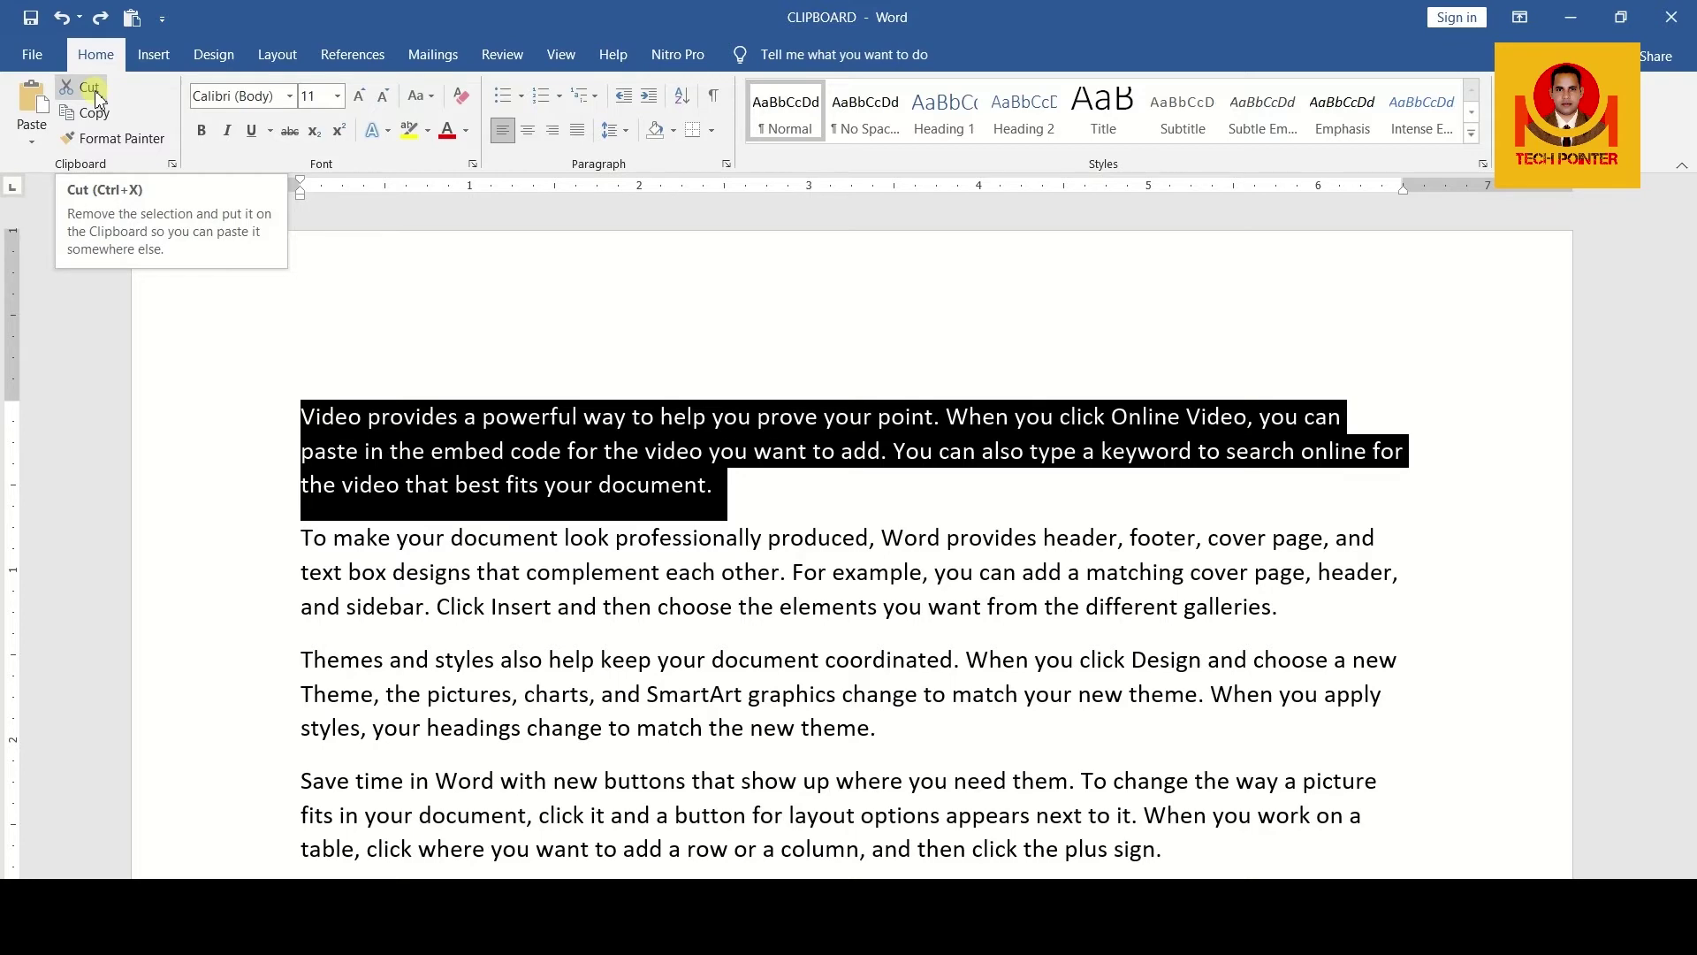
pyautogui.click(88, 87)
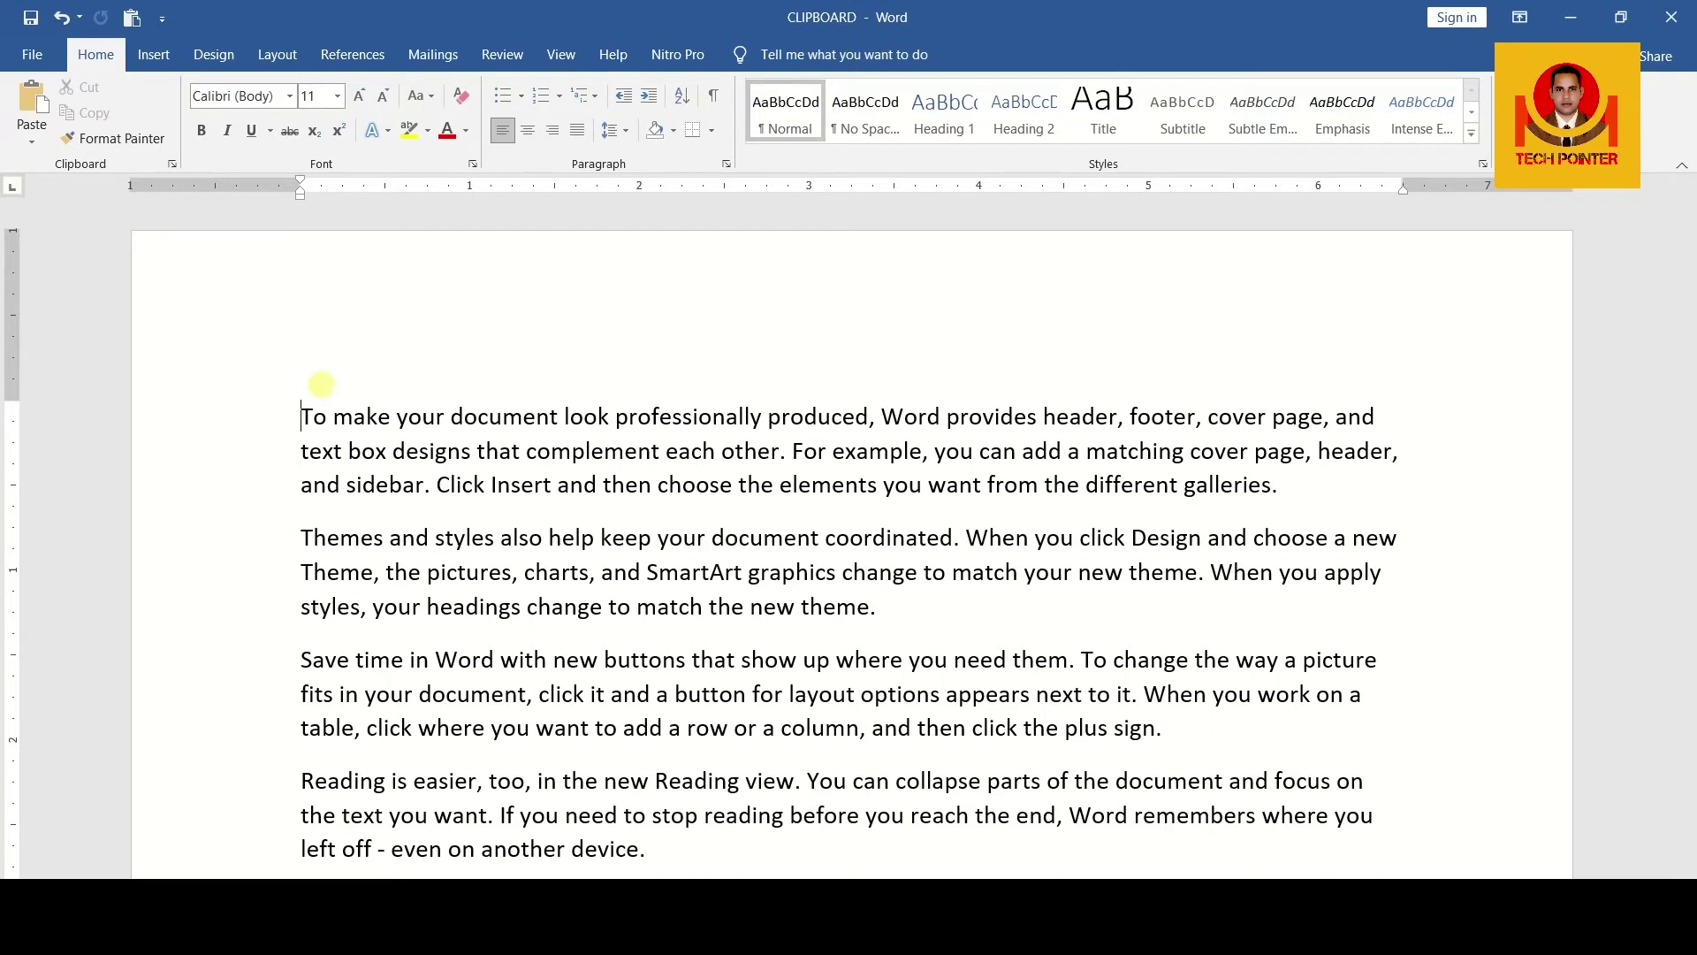
pyautogui.scroll(-5, 321, 384)
pyautogui.click(683, 588)
pyautogui.press('Return')
pyautogui.press('Return')
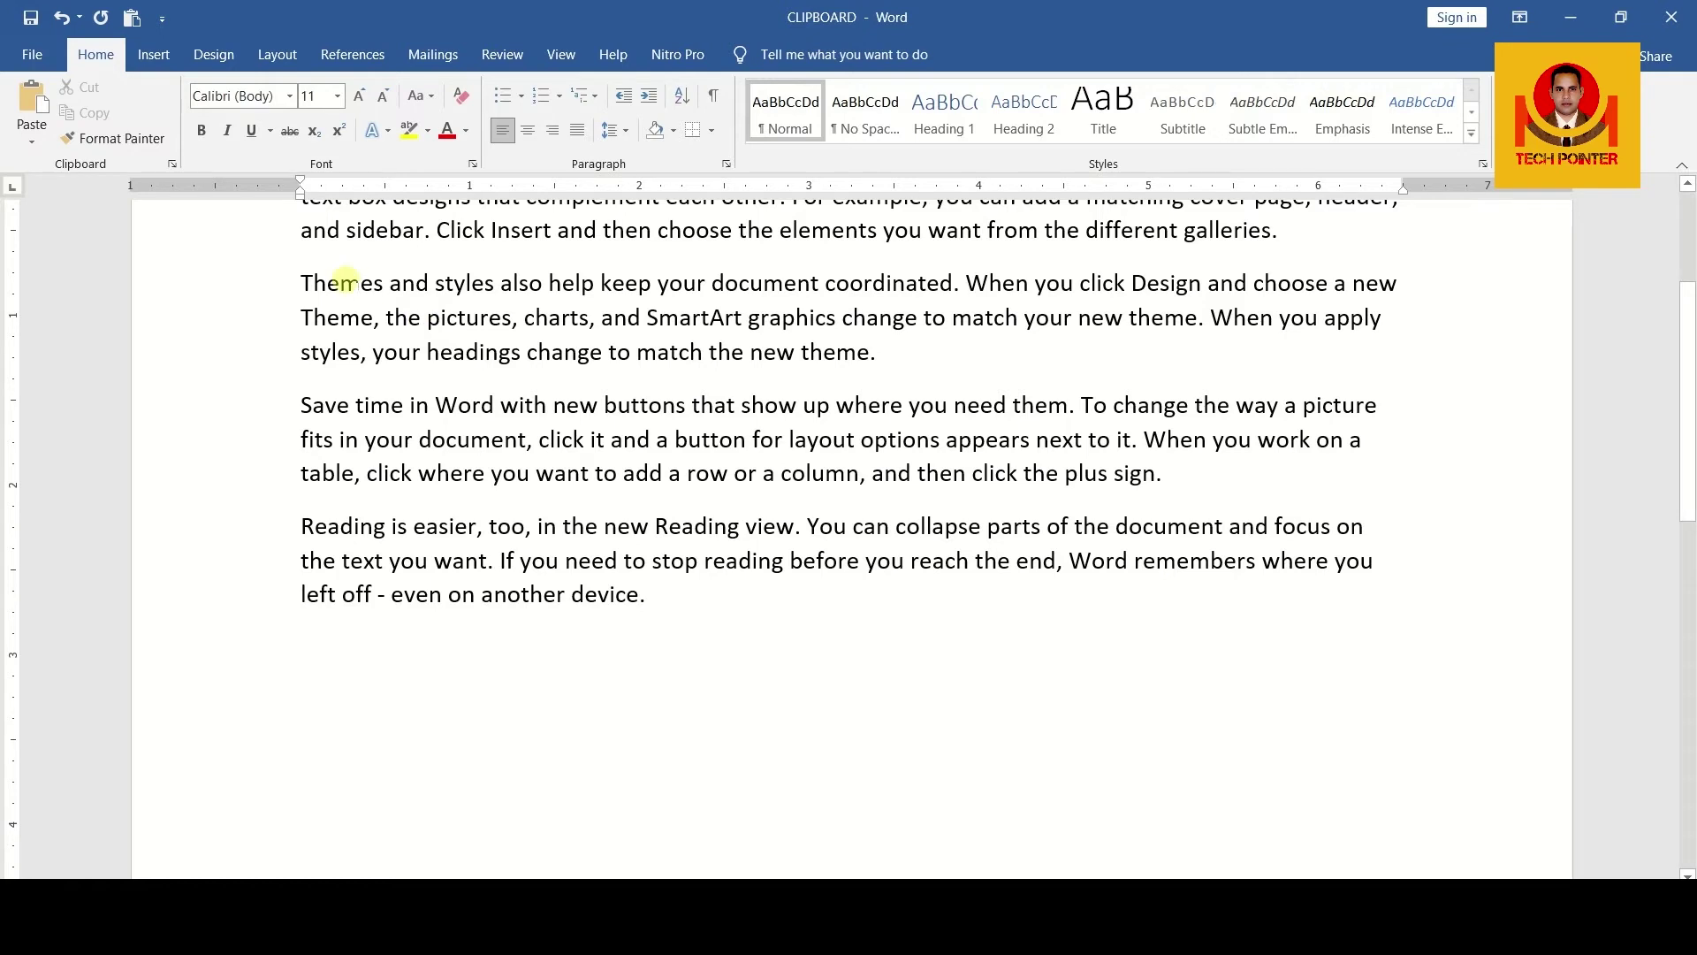
pyautogui.click(33, 101)
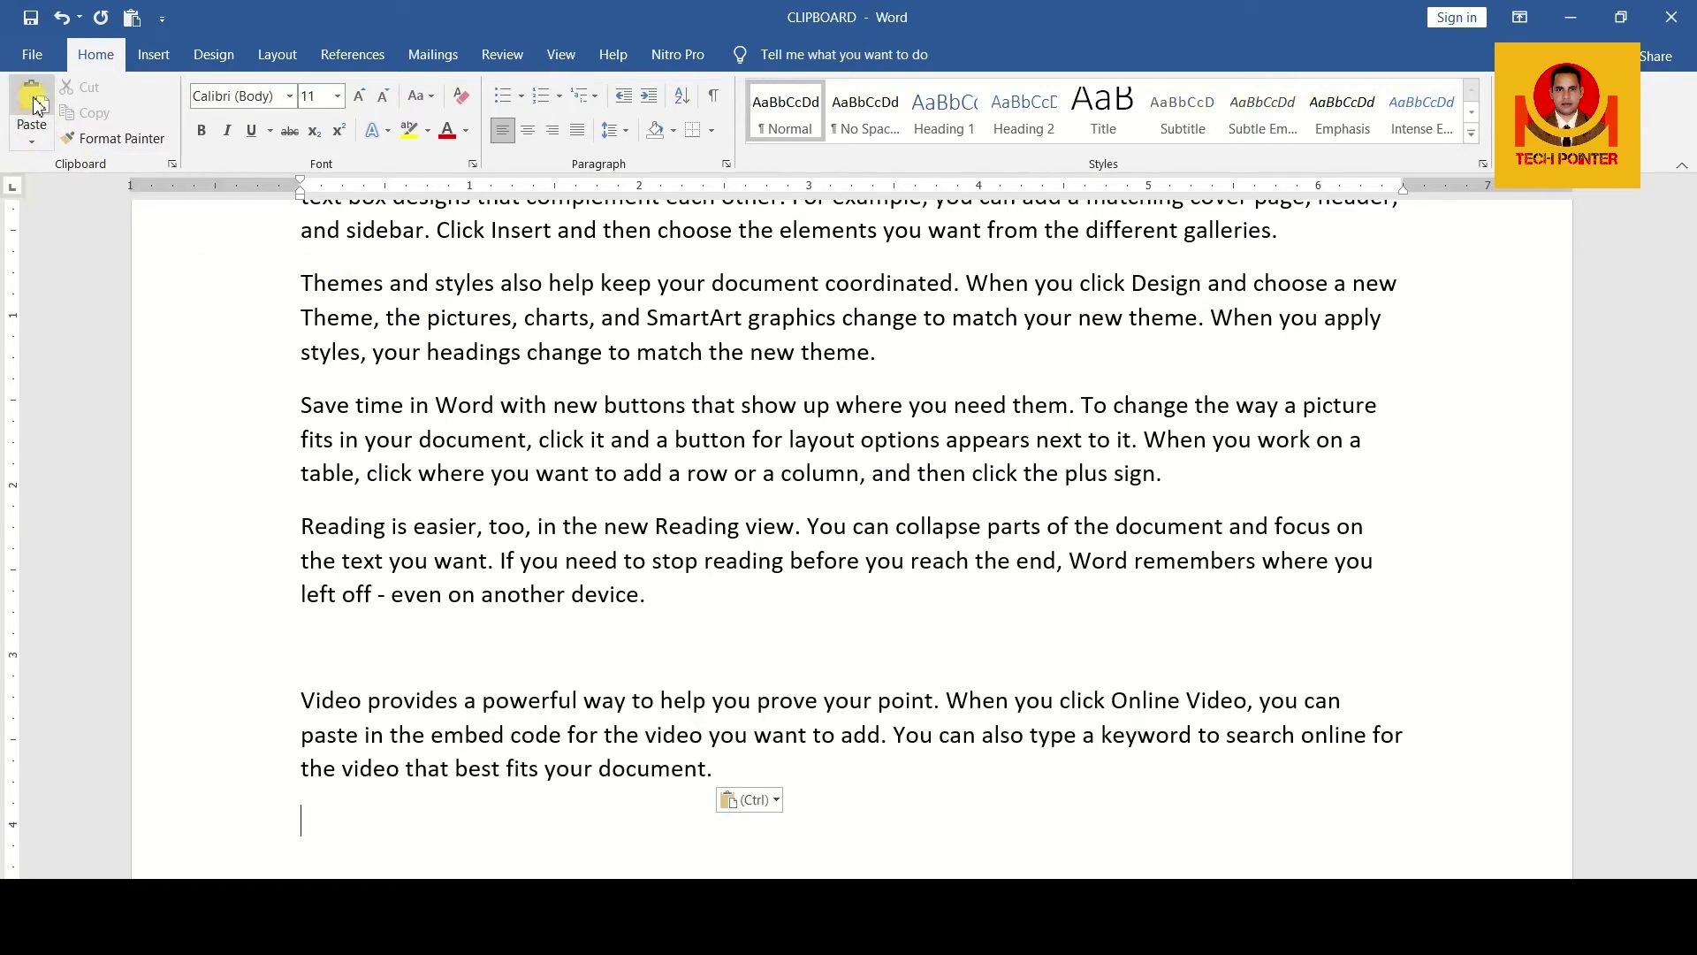
# Paste four more copies of the "Video provides" paragraph directly below the one just pasted
pyautogui.click(33, 101)
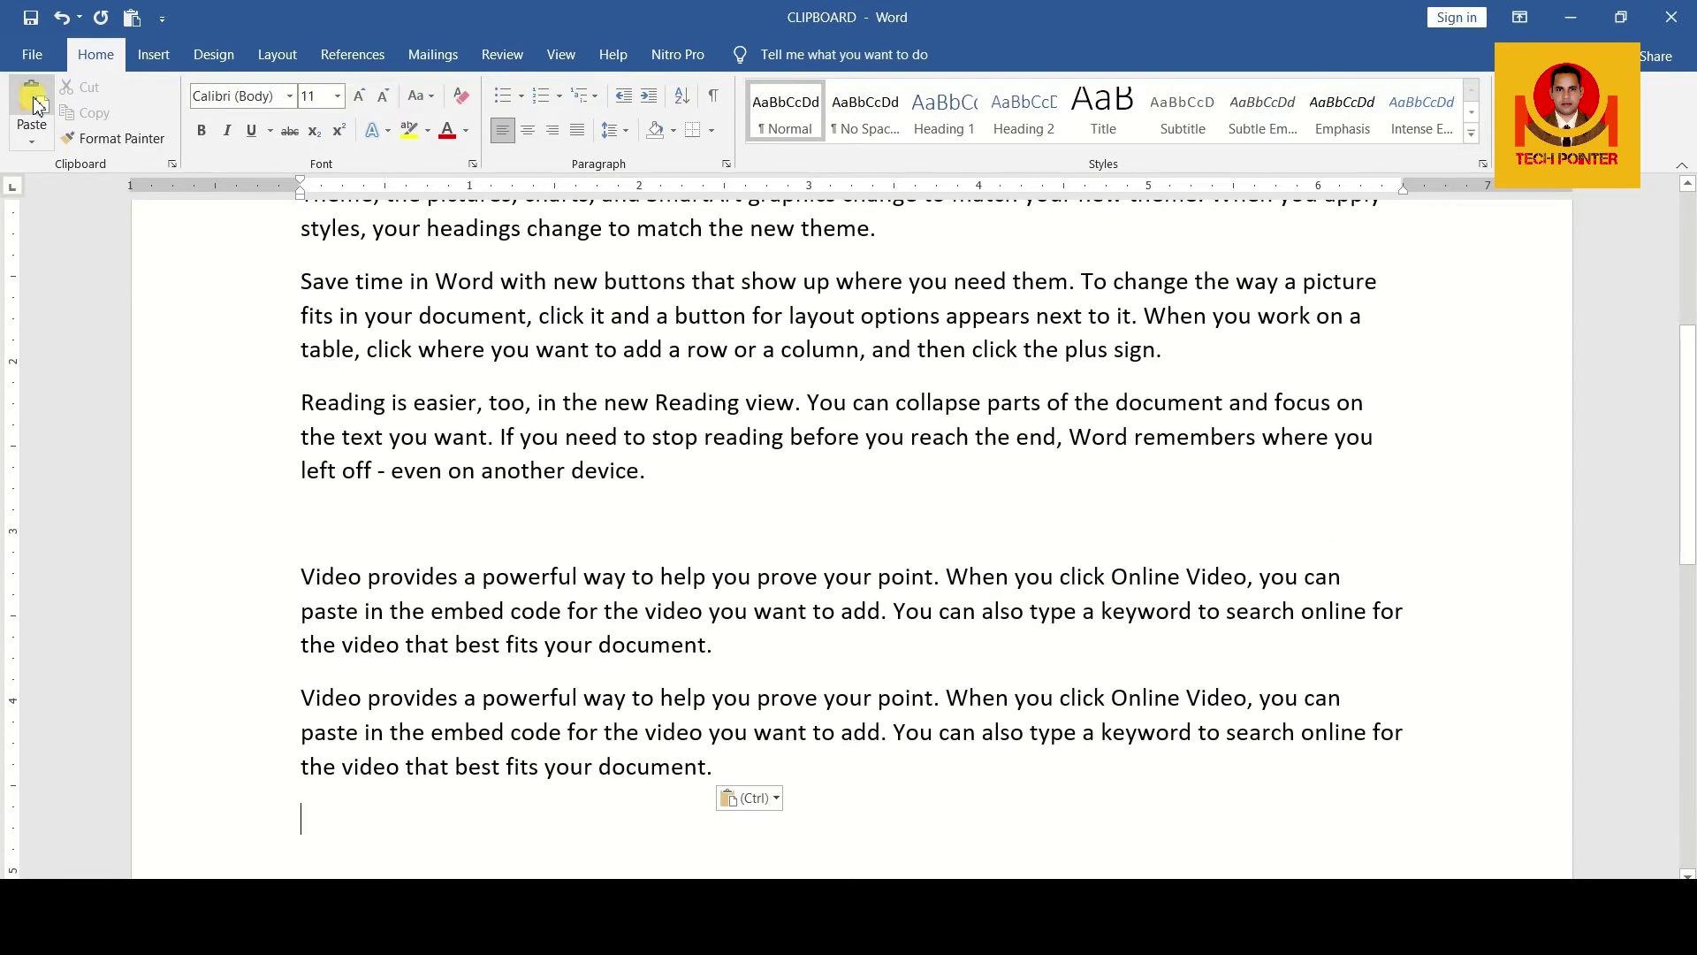
pyautogui.click(34, 102)
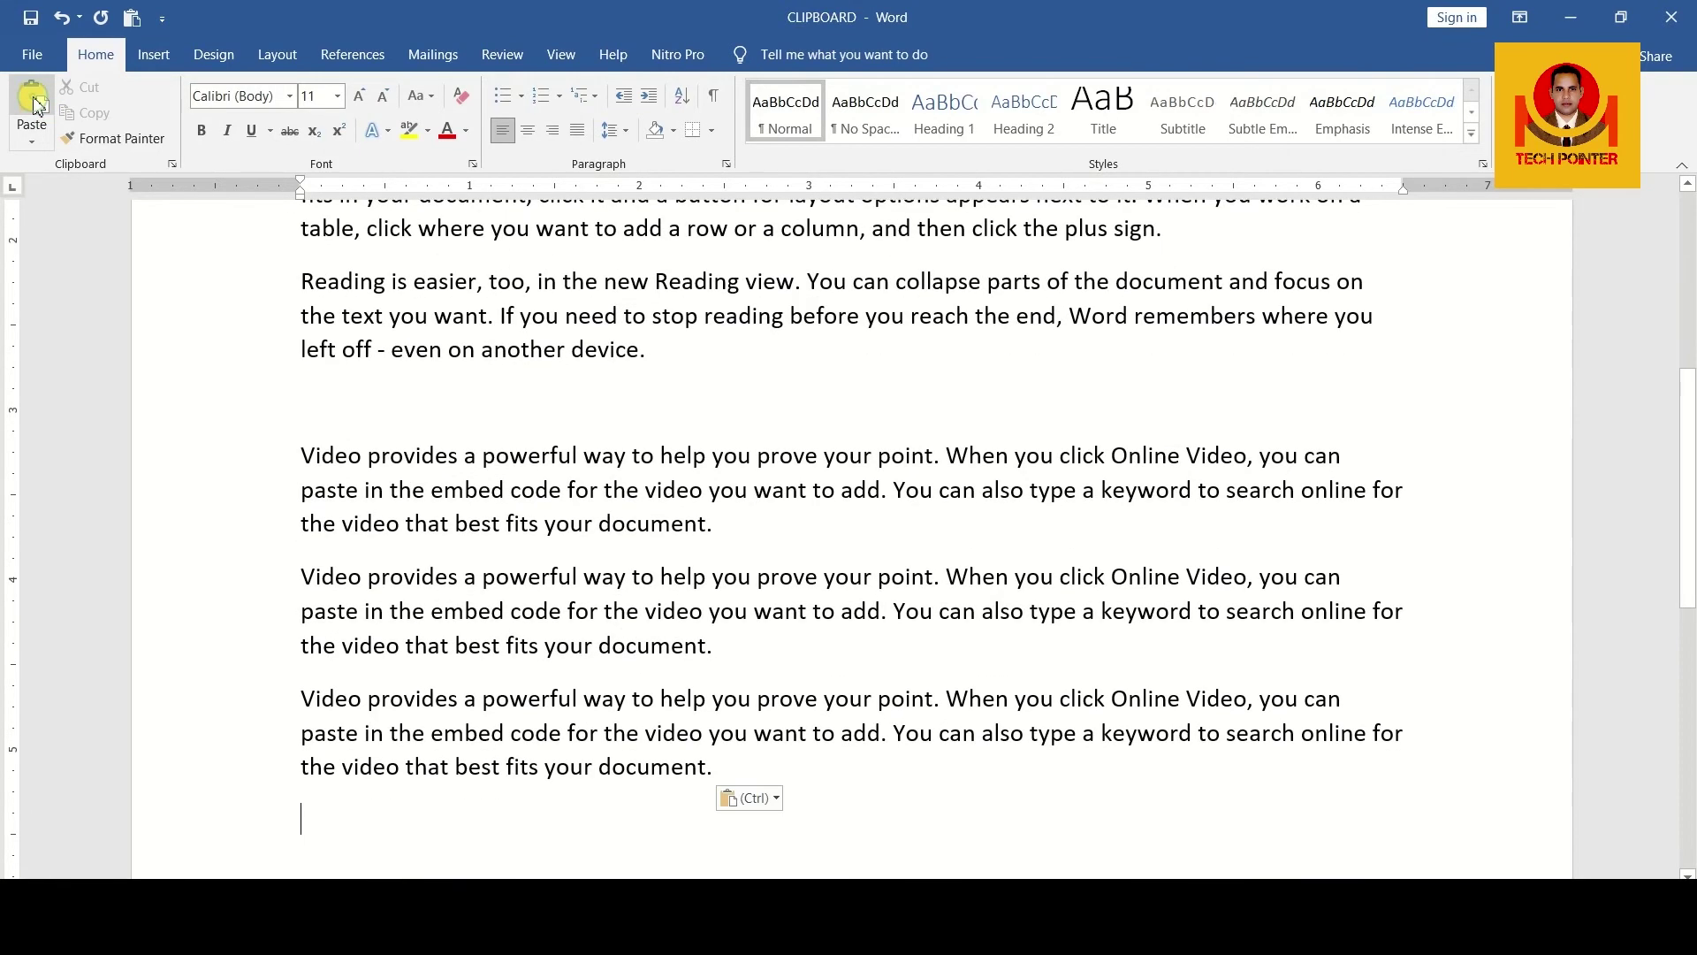
pyautogui.click(33, 102)
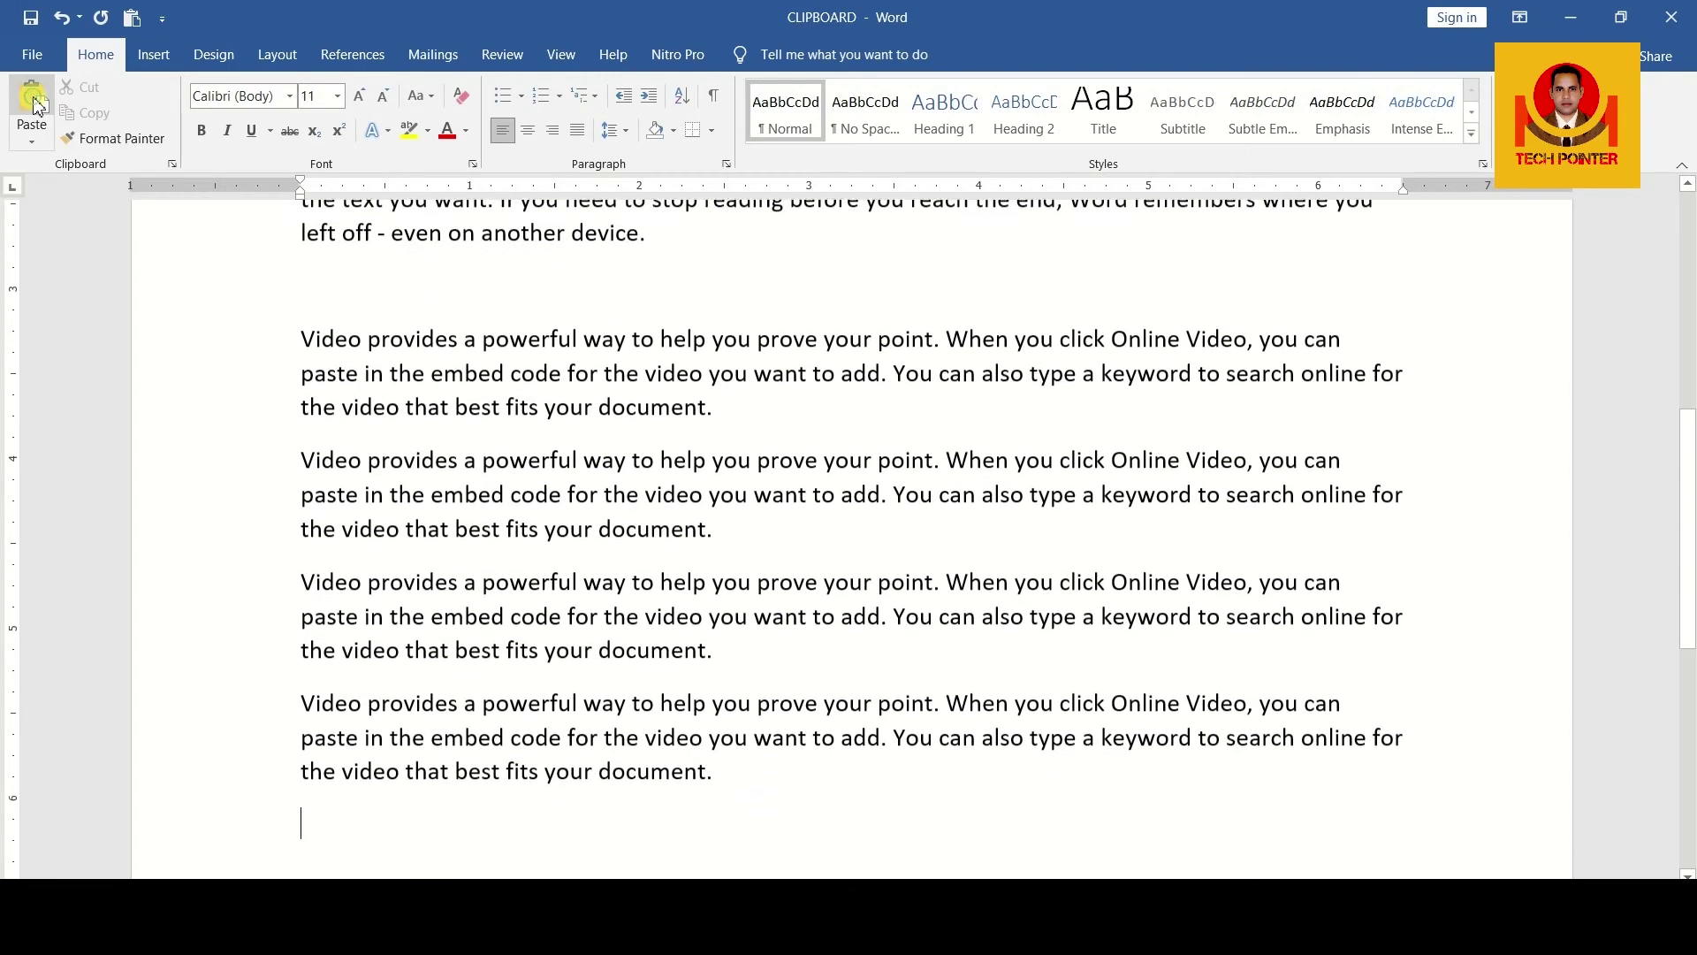
pyautogui.click(34, 102)
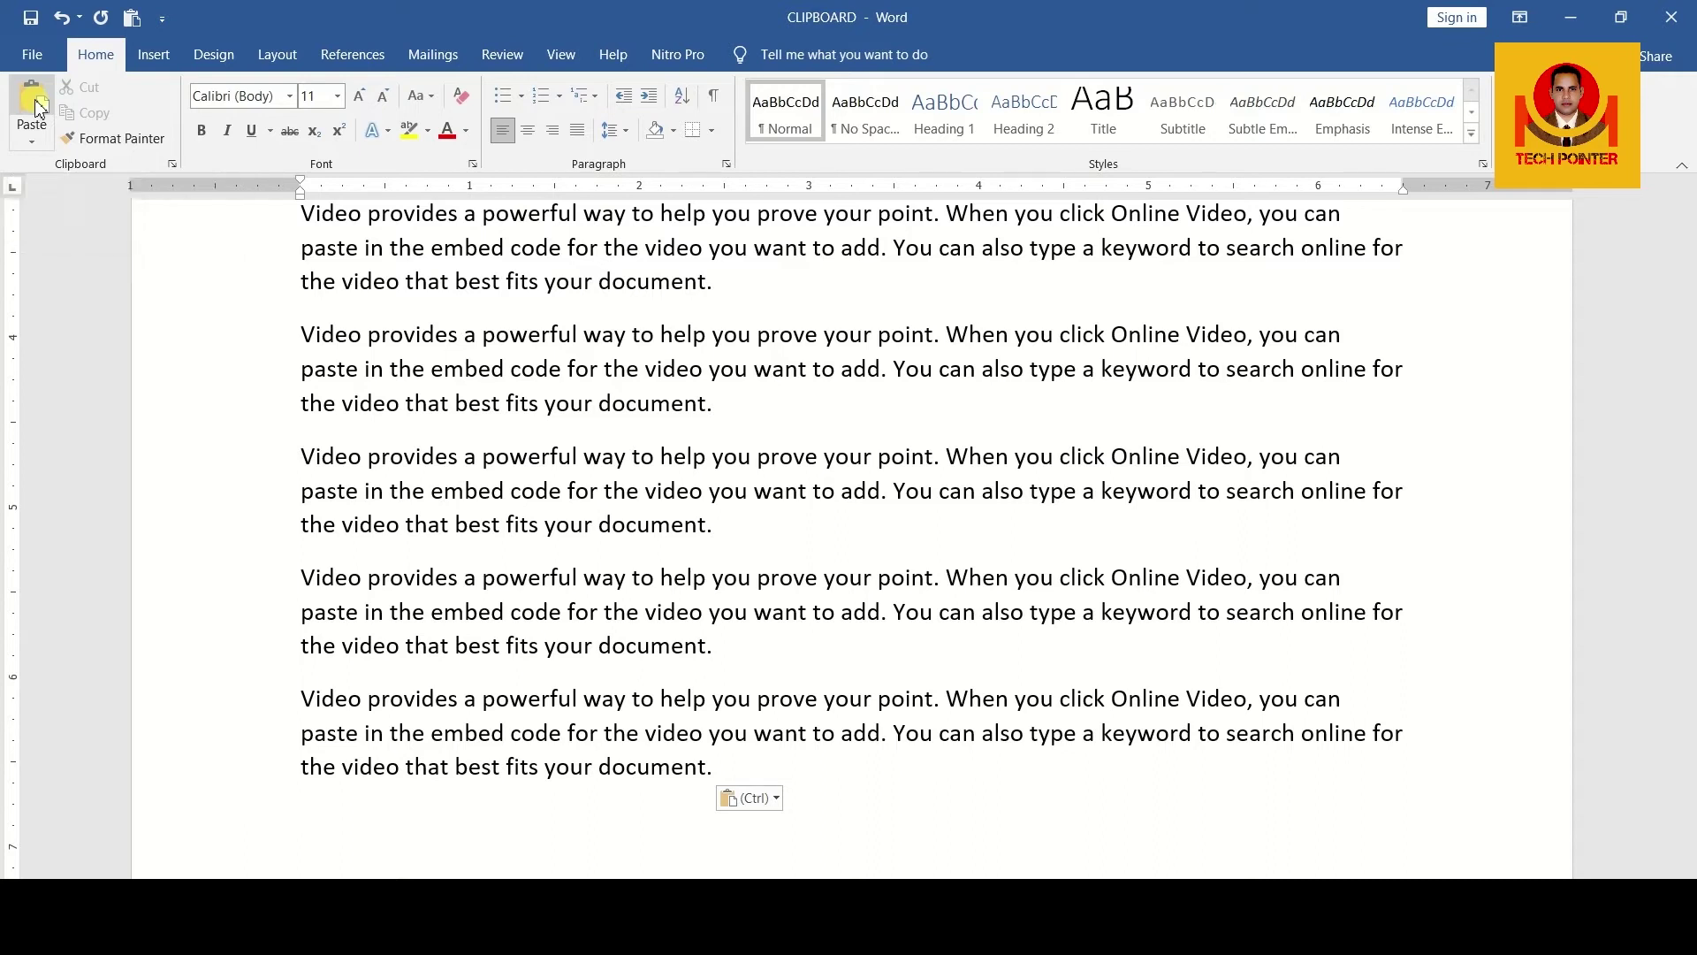
# Select the entire first paragraph of the document, beginning "To make your document look", and copy it
pyautogui.scroll(3, 551, 338)
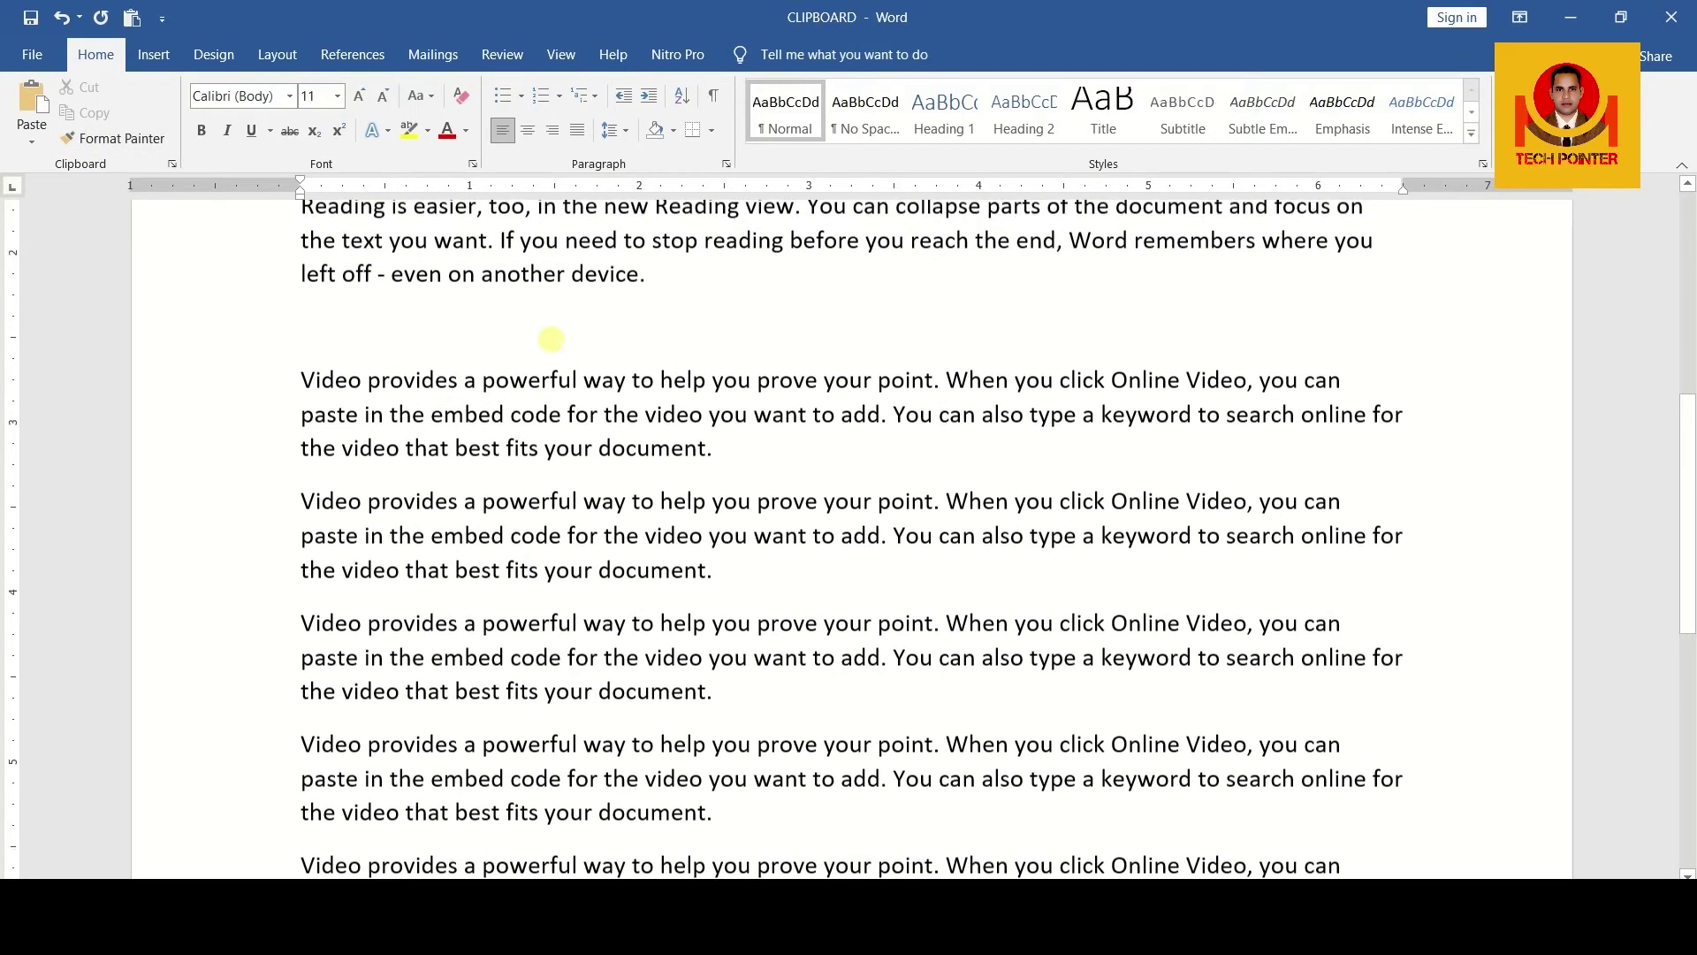
pyautogui.scroll(6, 550, 339)
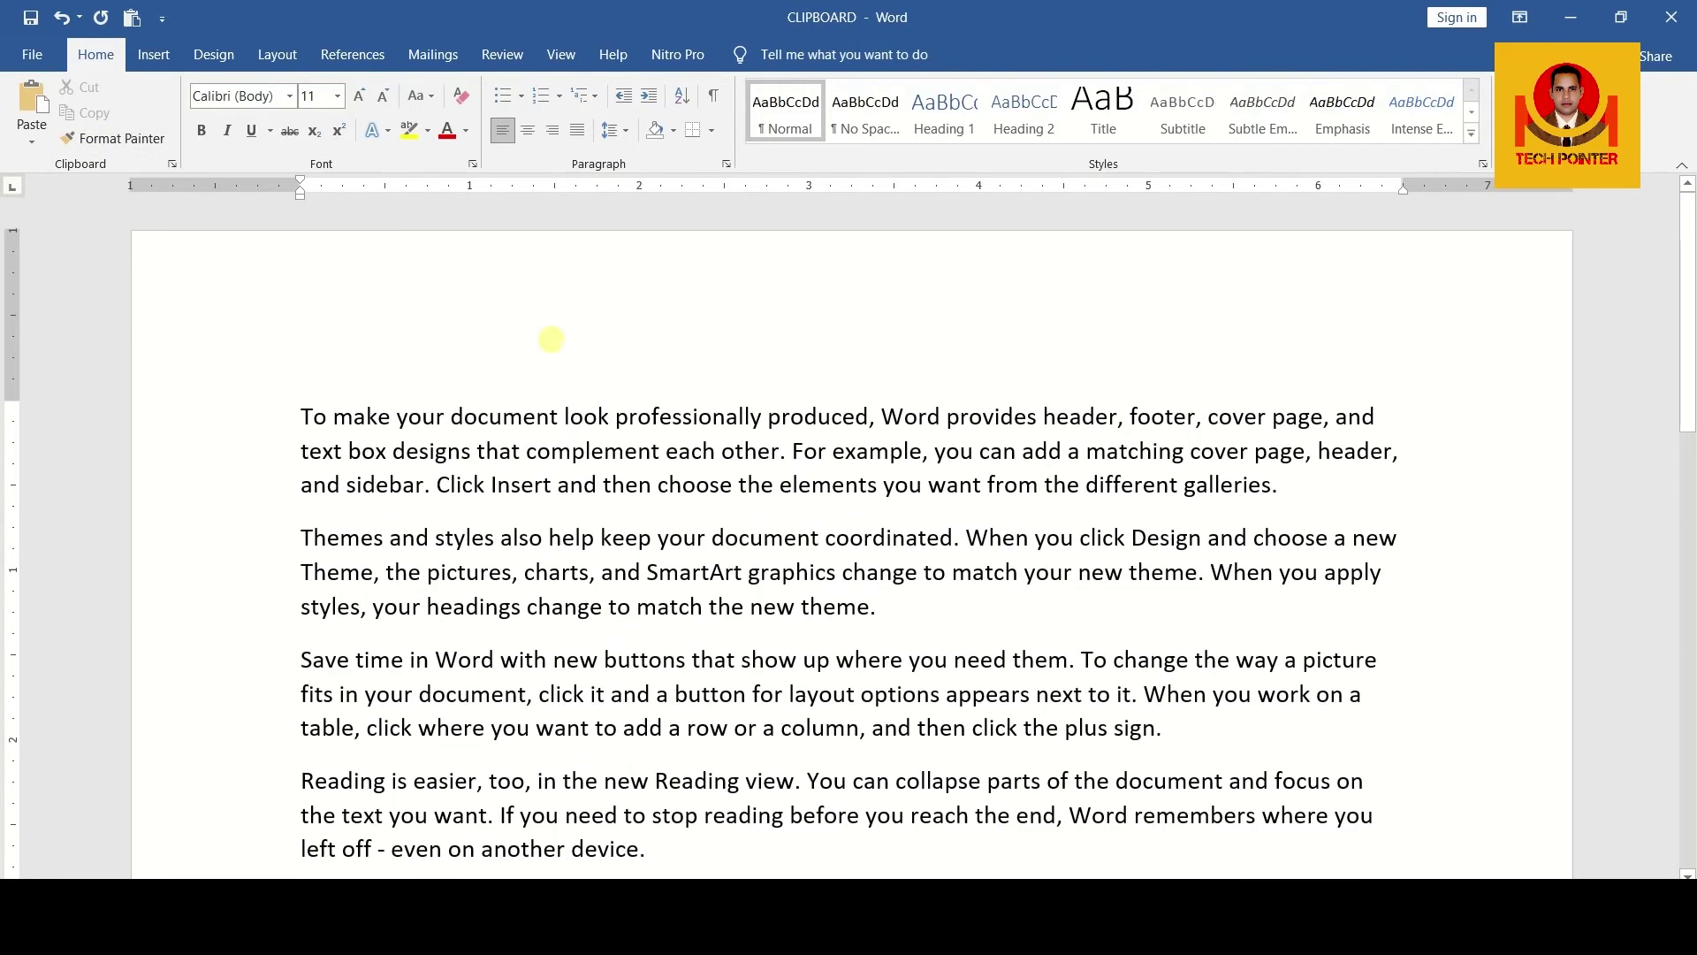
pyautogui.doubleClick(311, 416)
pyautogui.moveTo(370, 423); pyautogui.dragTo(1306, 493)
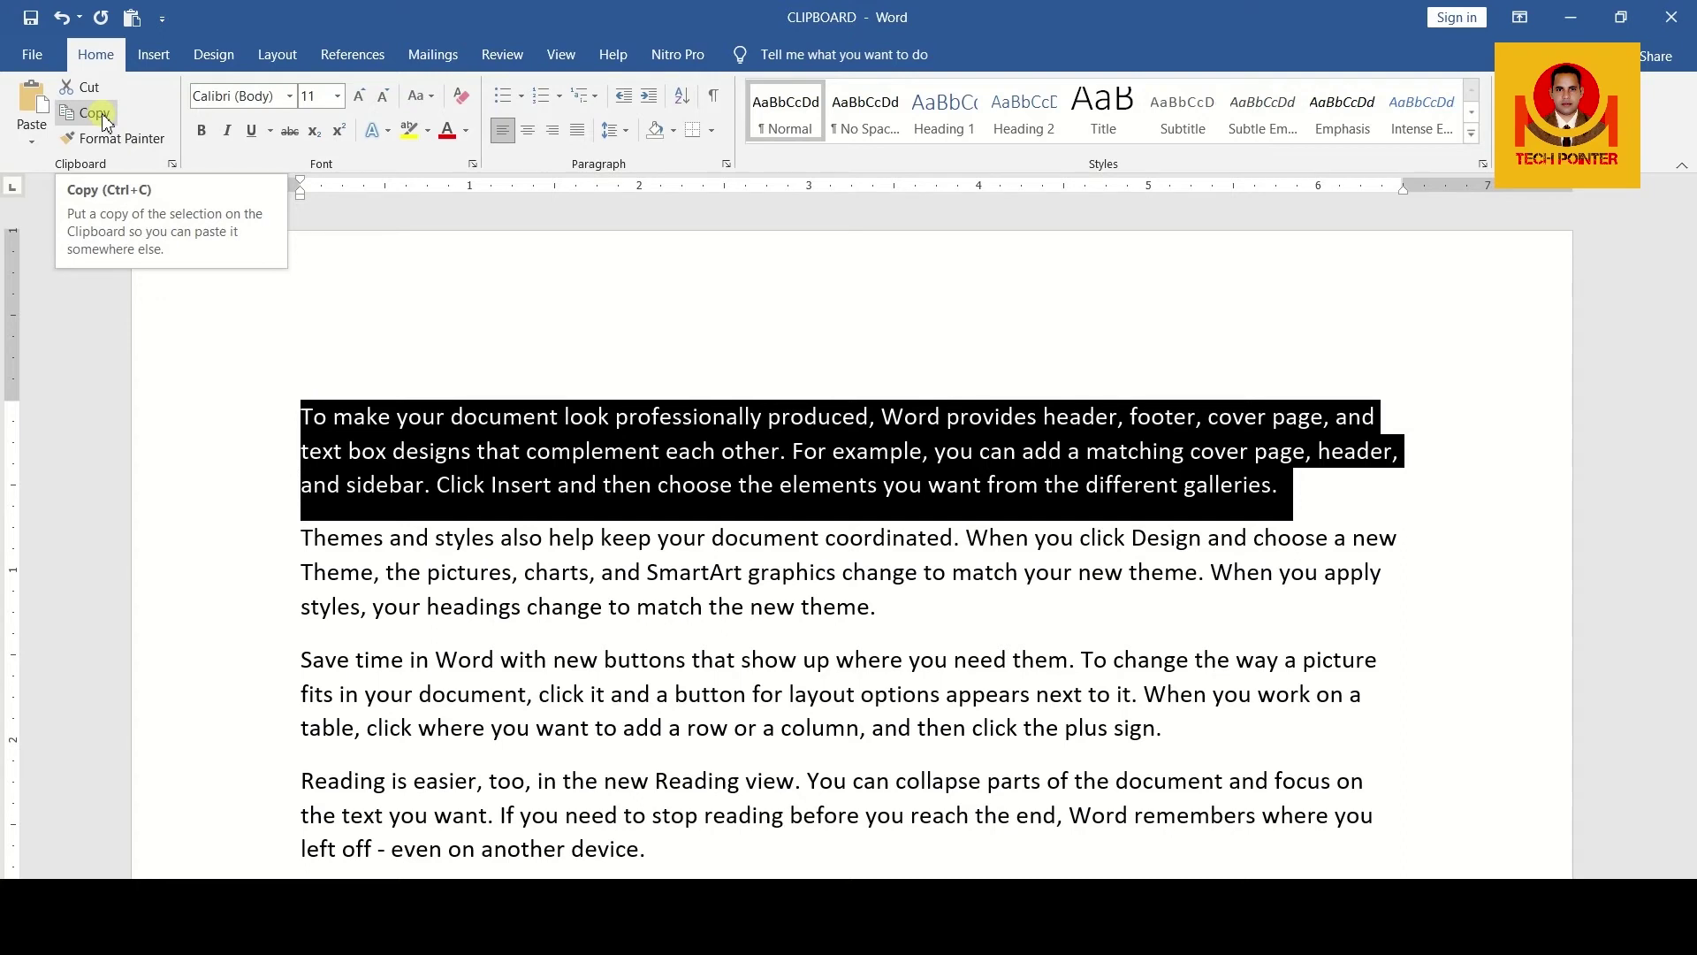
pyautogui.click(98, 114)
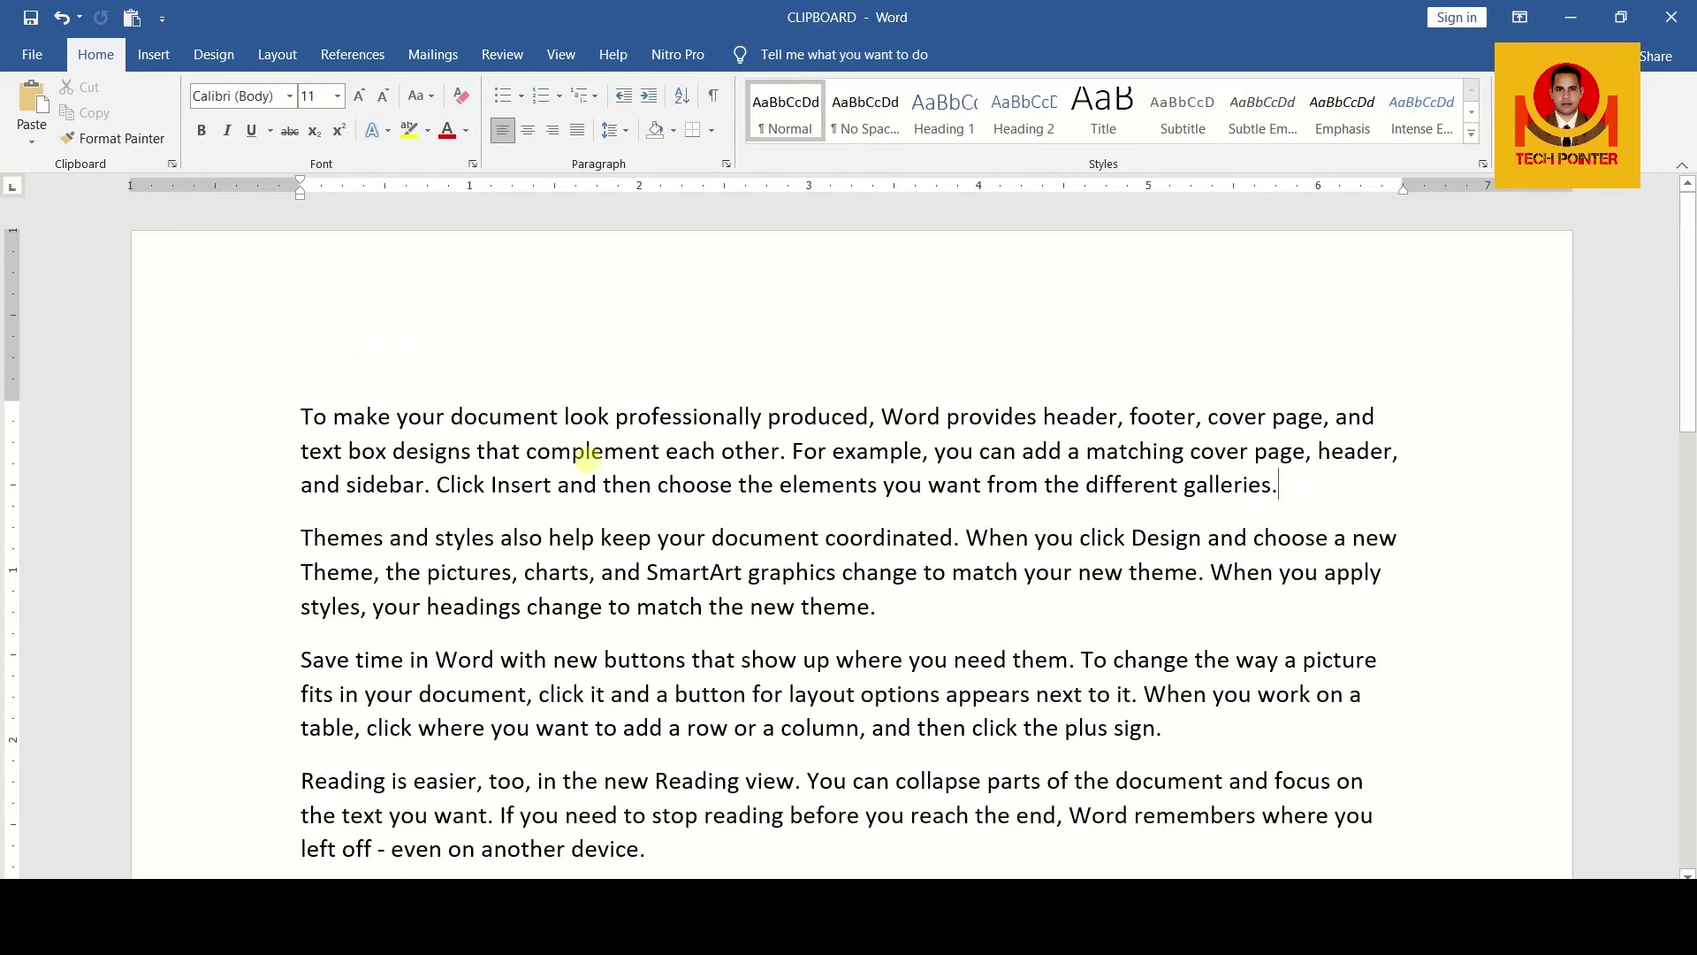
# Paste the copied paragraph four times at the end of the document, leaving a blank line after the last "Video provides" paragraph
pyautogui.scroll(-4, 589, 469)
pyautogui.scroll(-10, 589, 460)
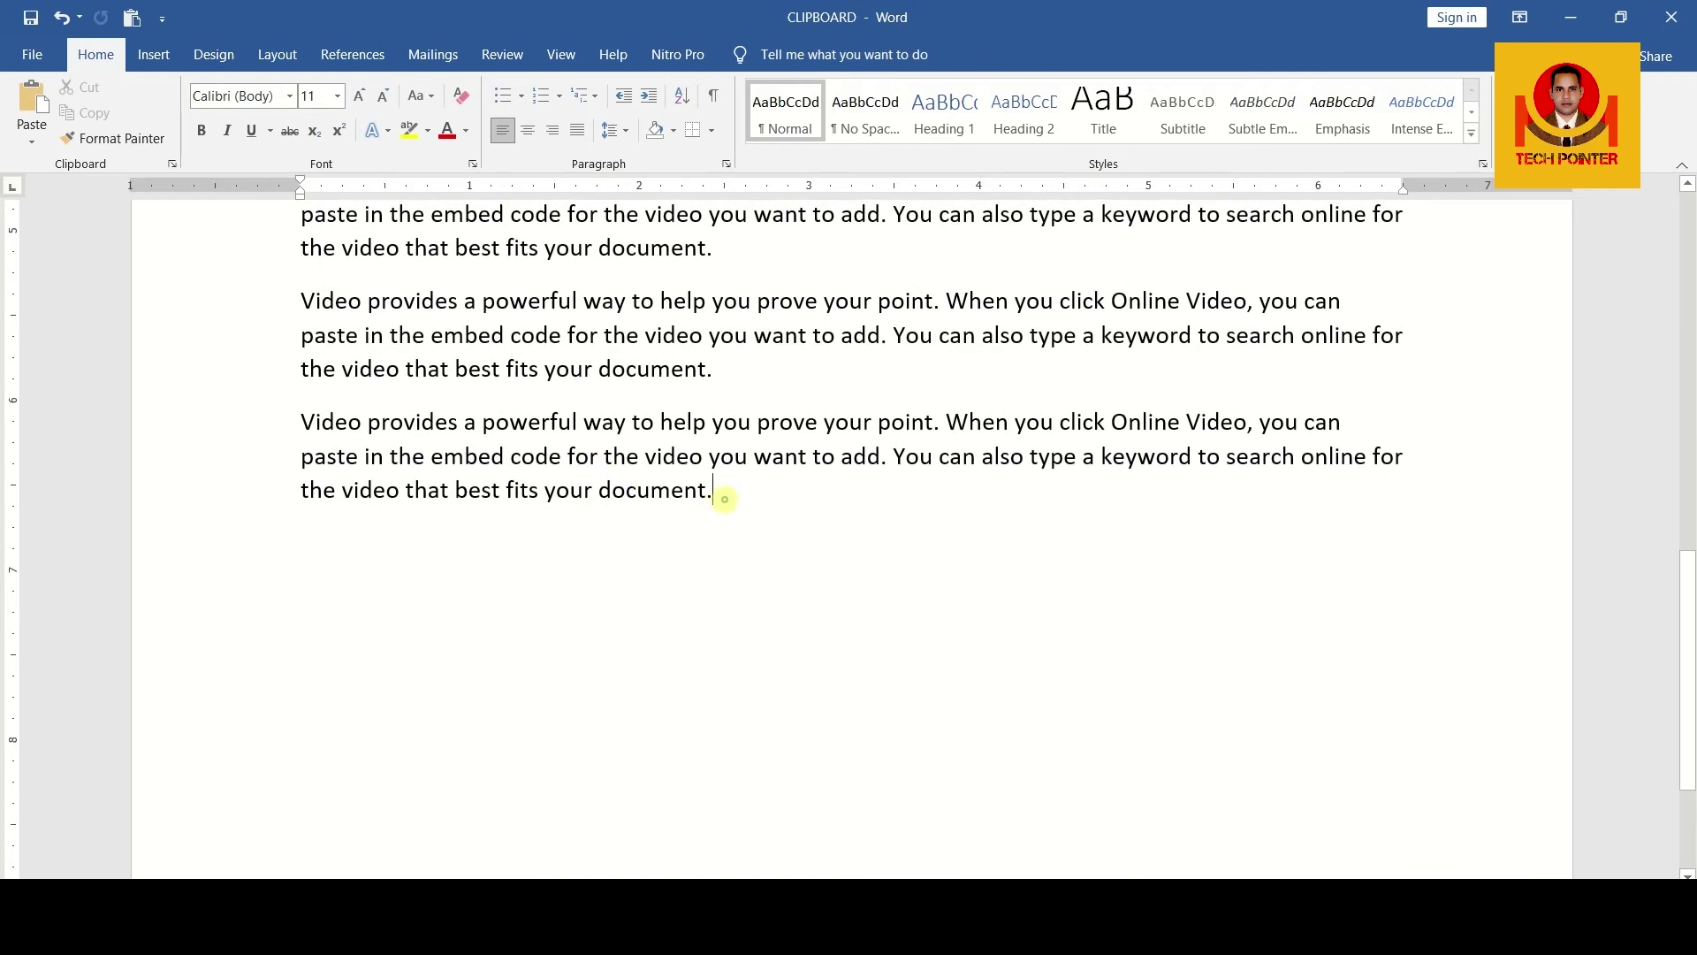
pyautogui.press('Return')
pyautogui.press('Return')
pyautogui.hotkey('ctrl', 'v')
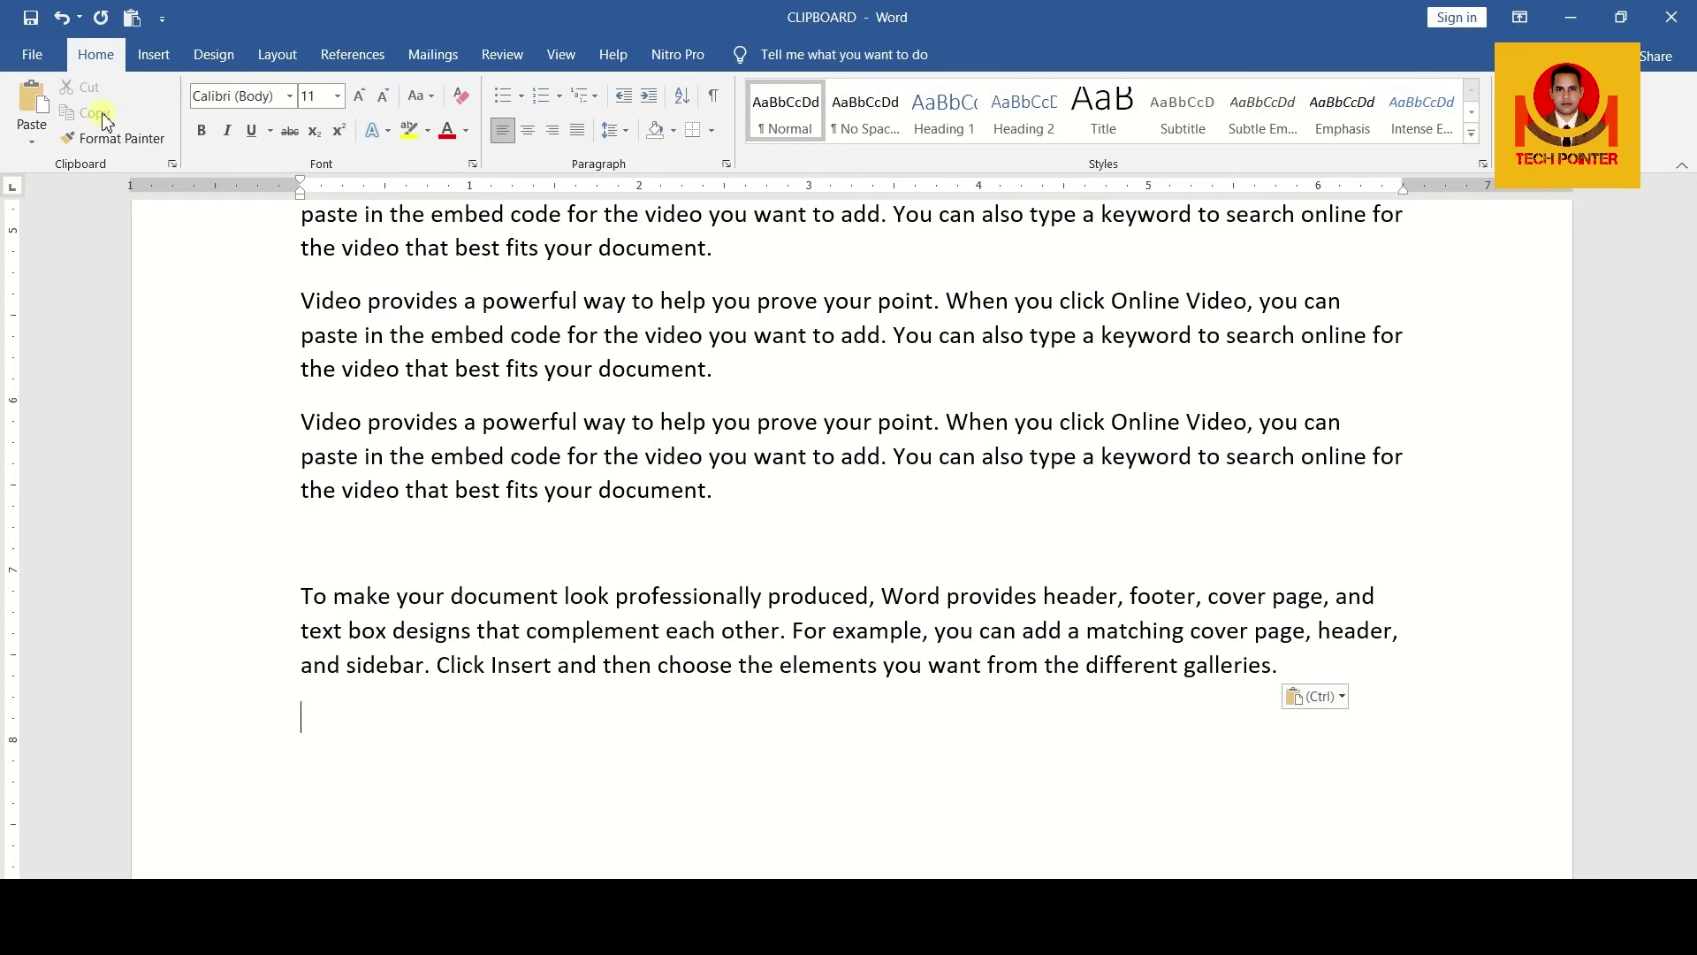
pyautogui.click(39, 108)
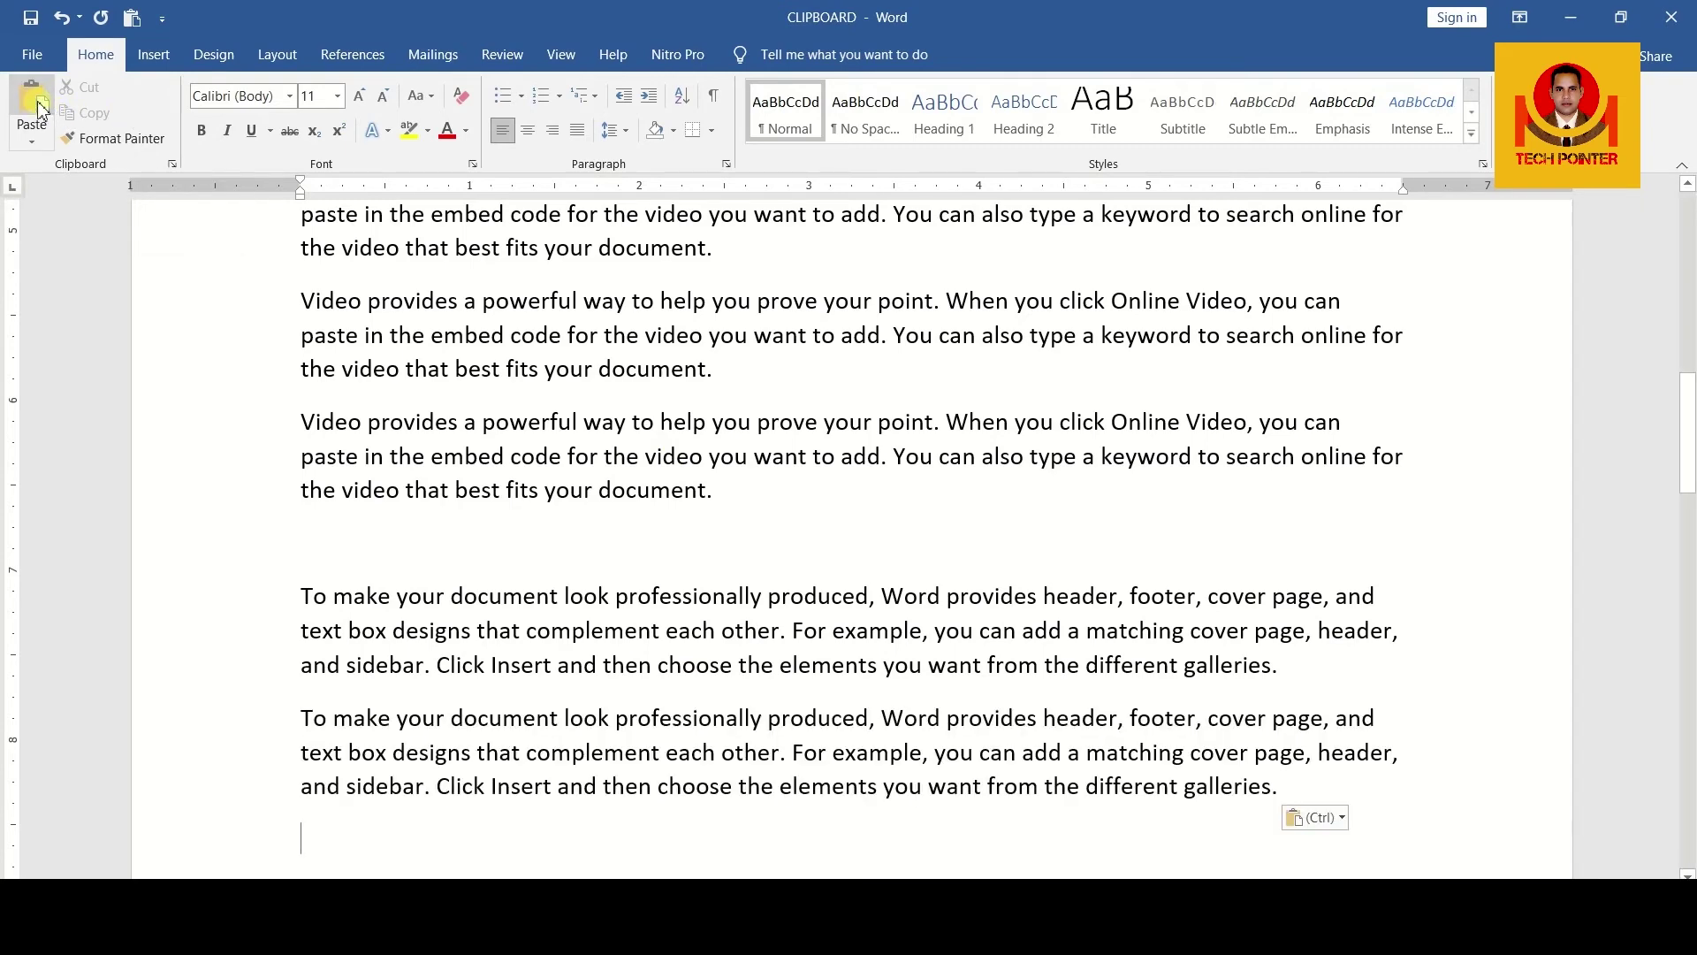
pyautogui.click(39, 108)
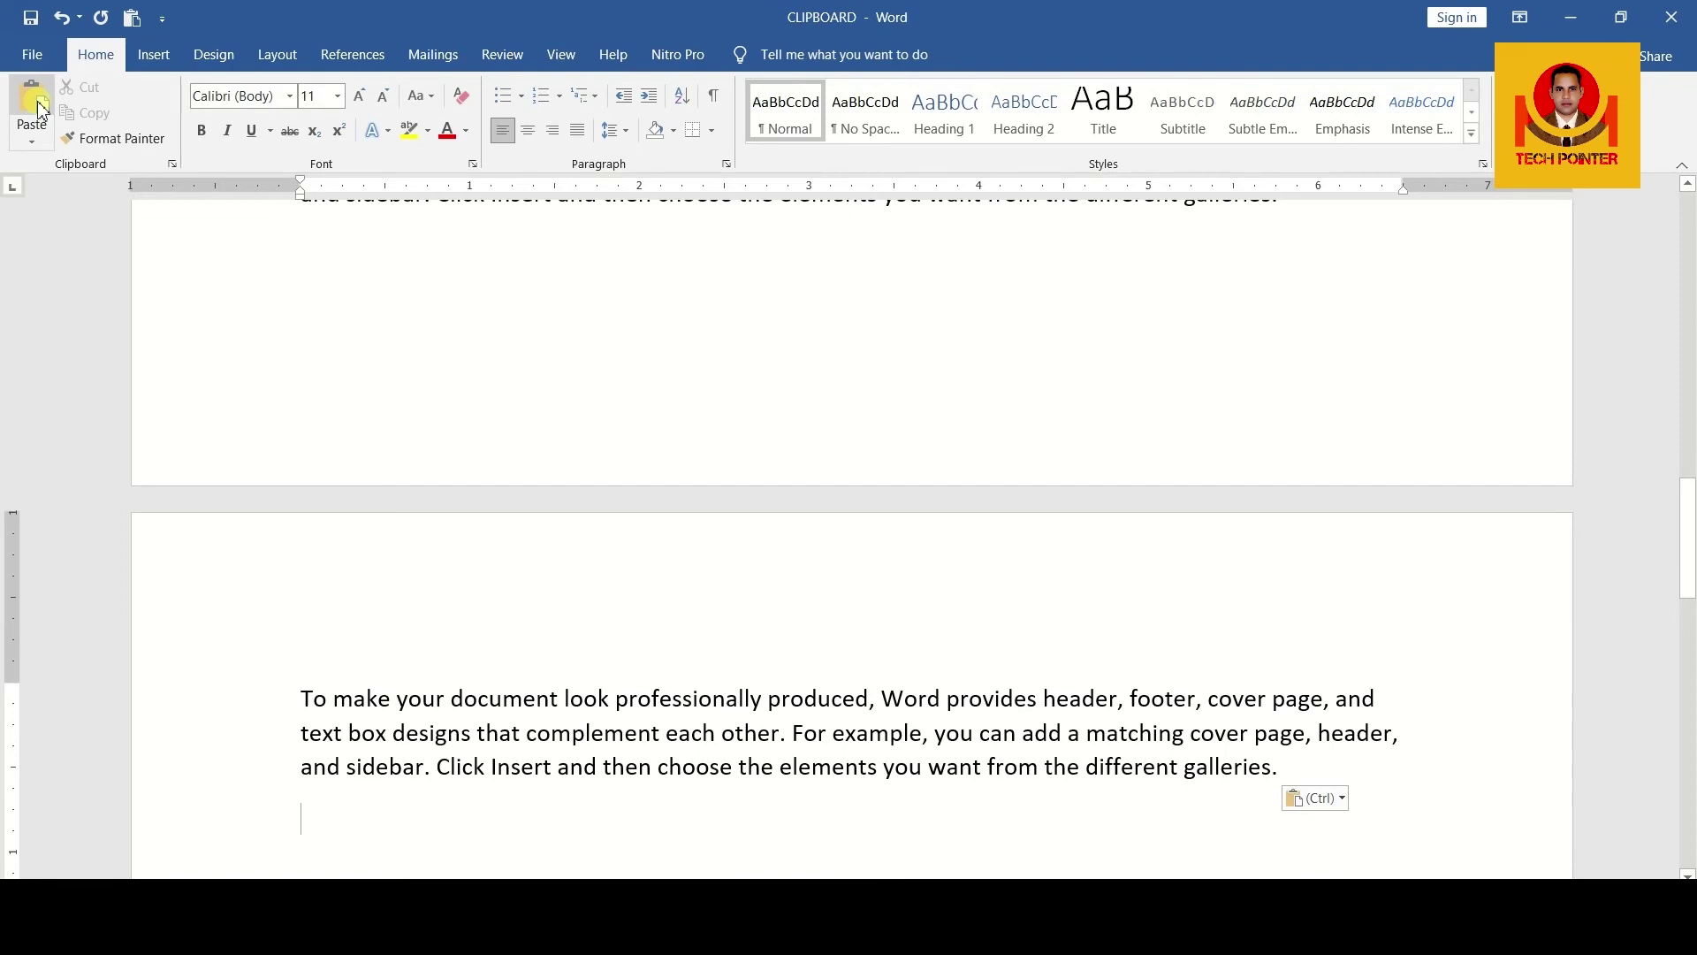
pyautogui.click(19, 113)
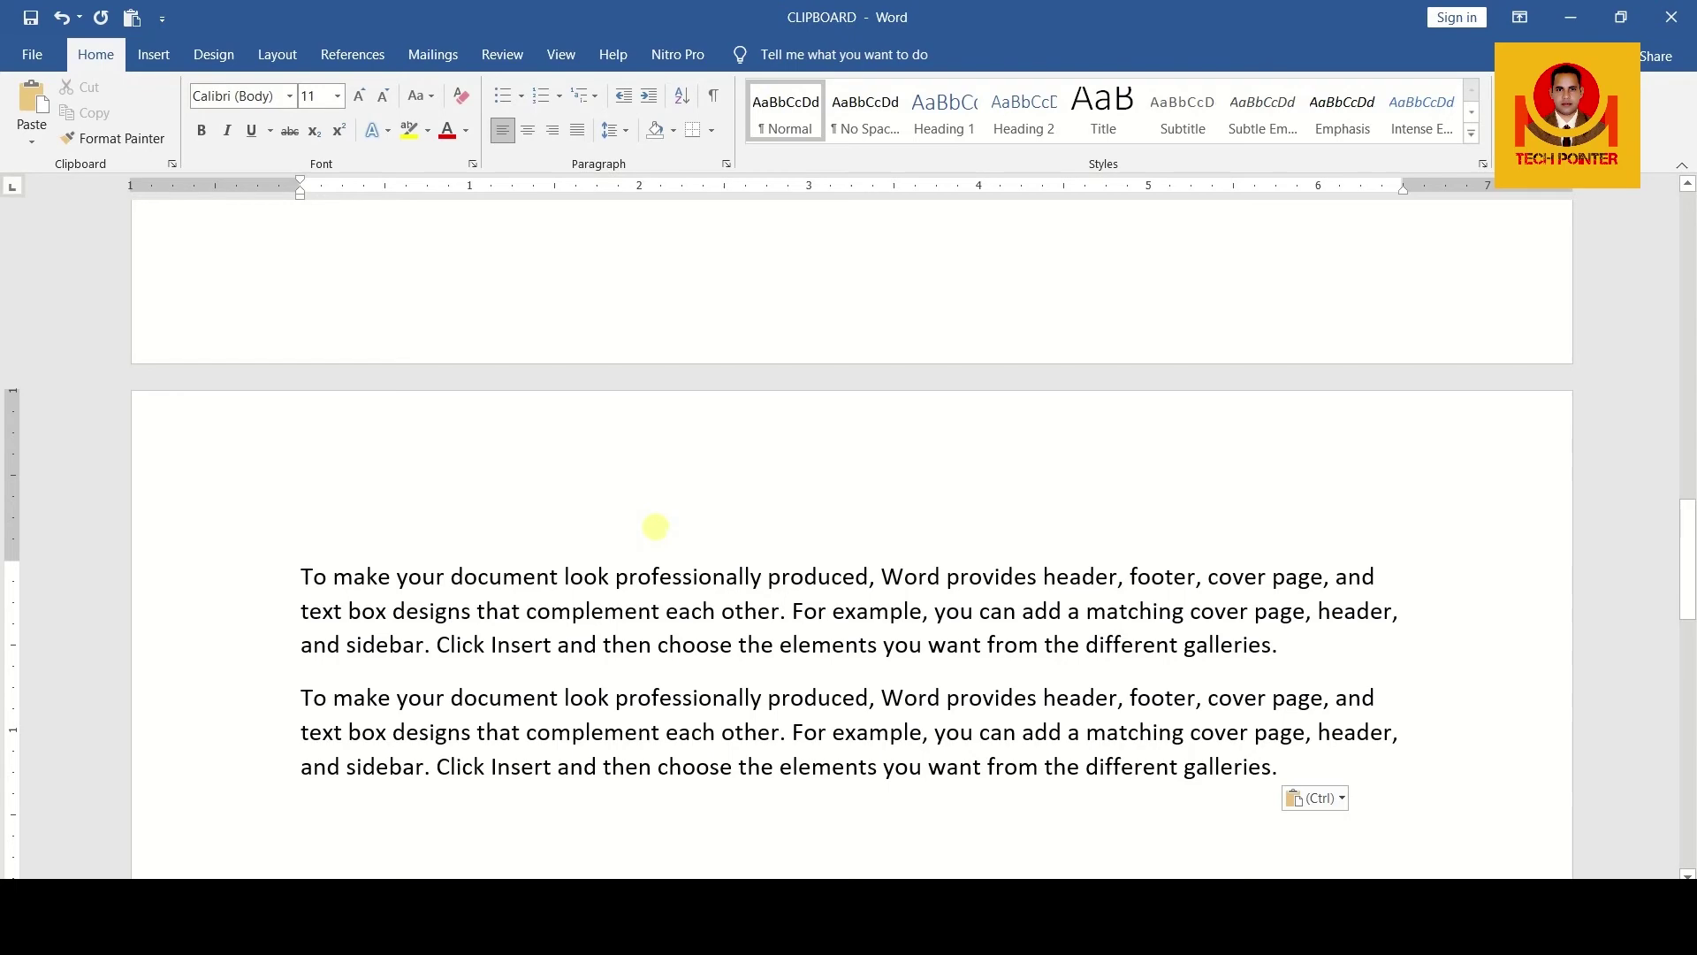
# Split the first paragraph before "Word provides header", leaving two blank lines after "To make your document look professionally produced,"
pyautogui.press('Return')
pyautogui.scroll(-3, 655, 527)
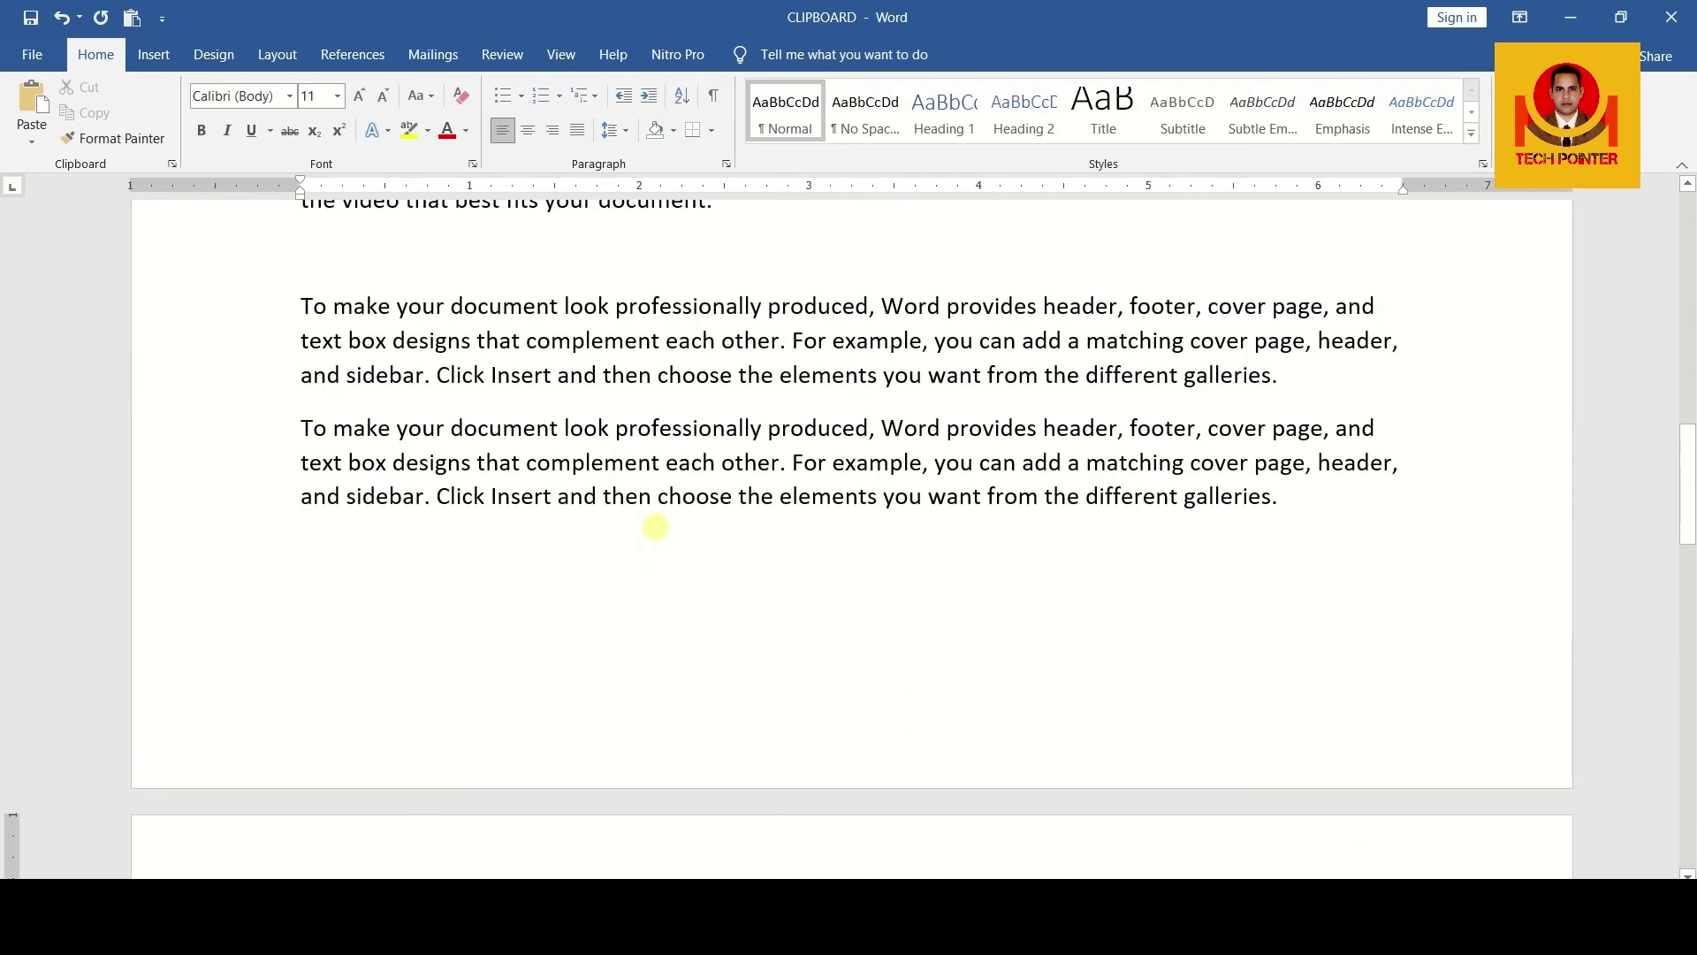
pyautogui.scroll(7, 655, 527)
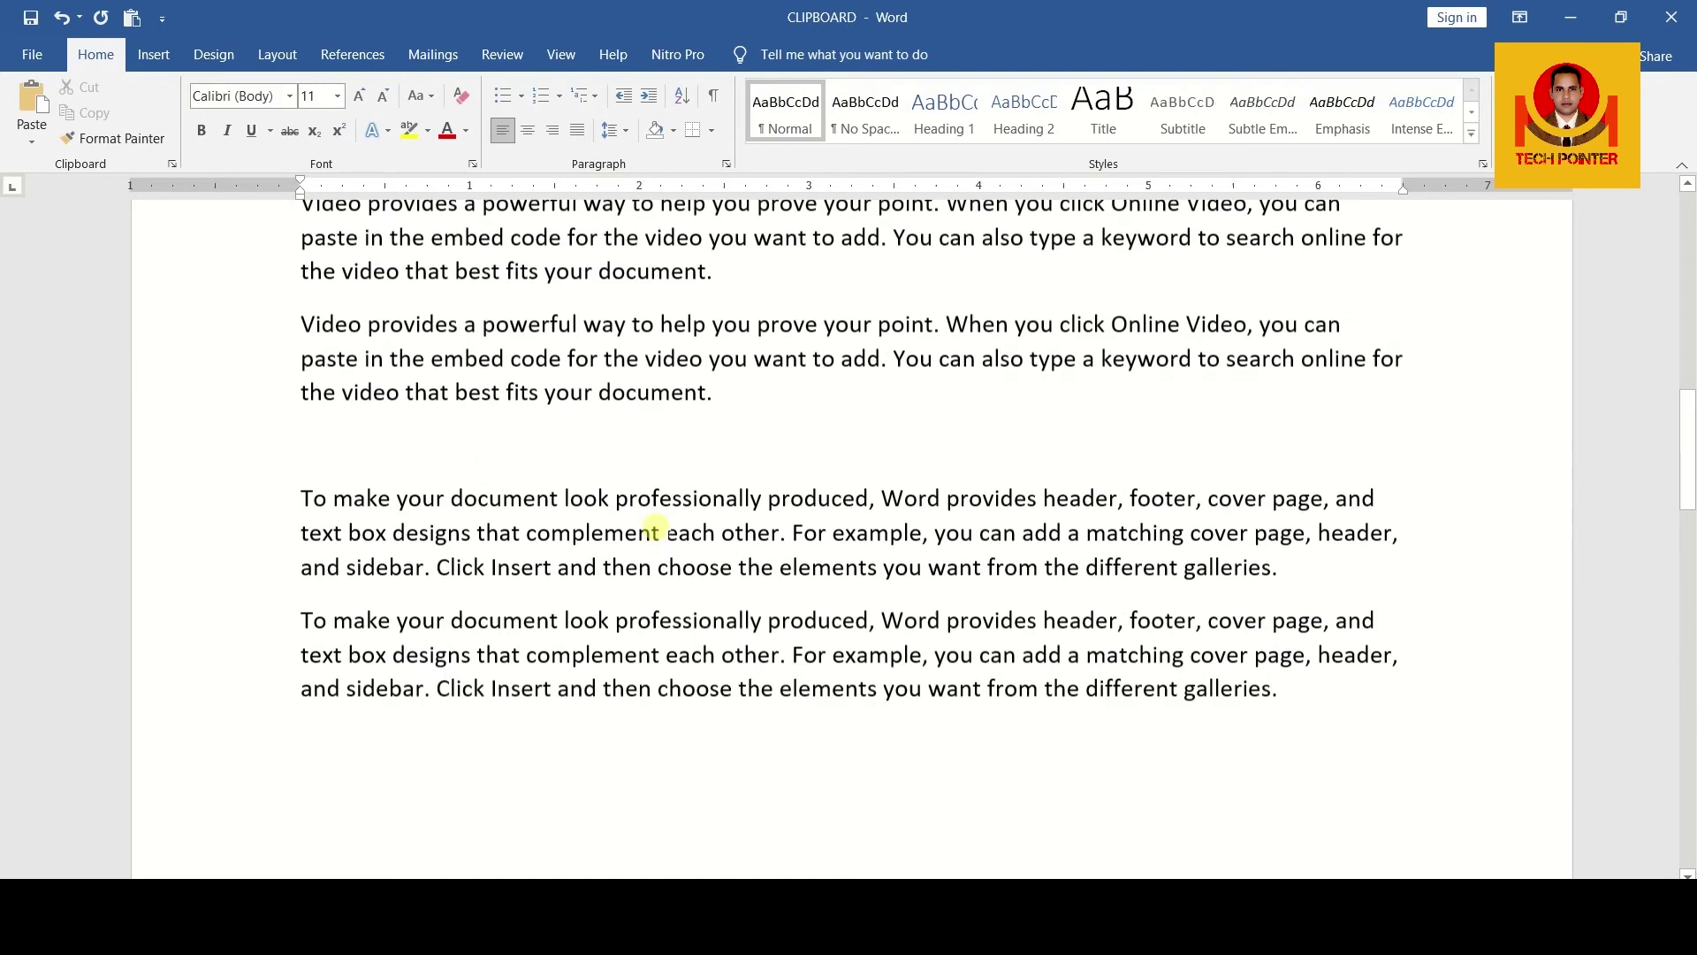
pyautogui.scroll(5, 655, 527)
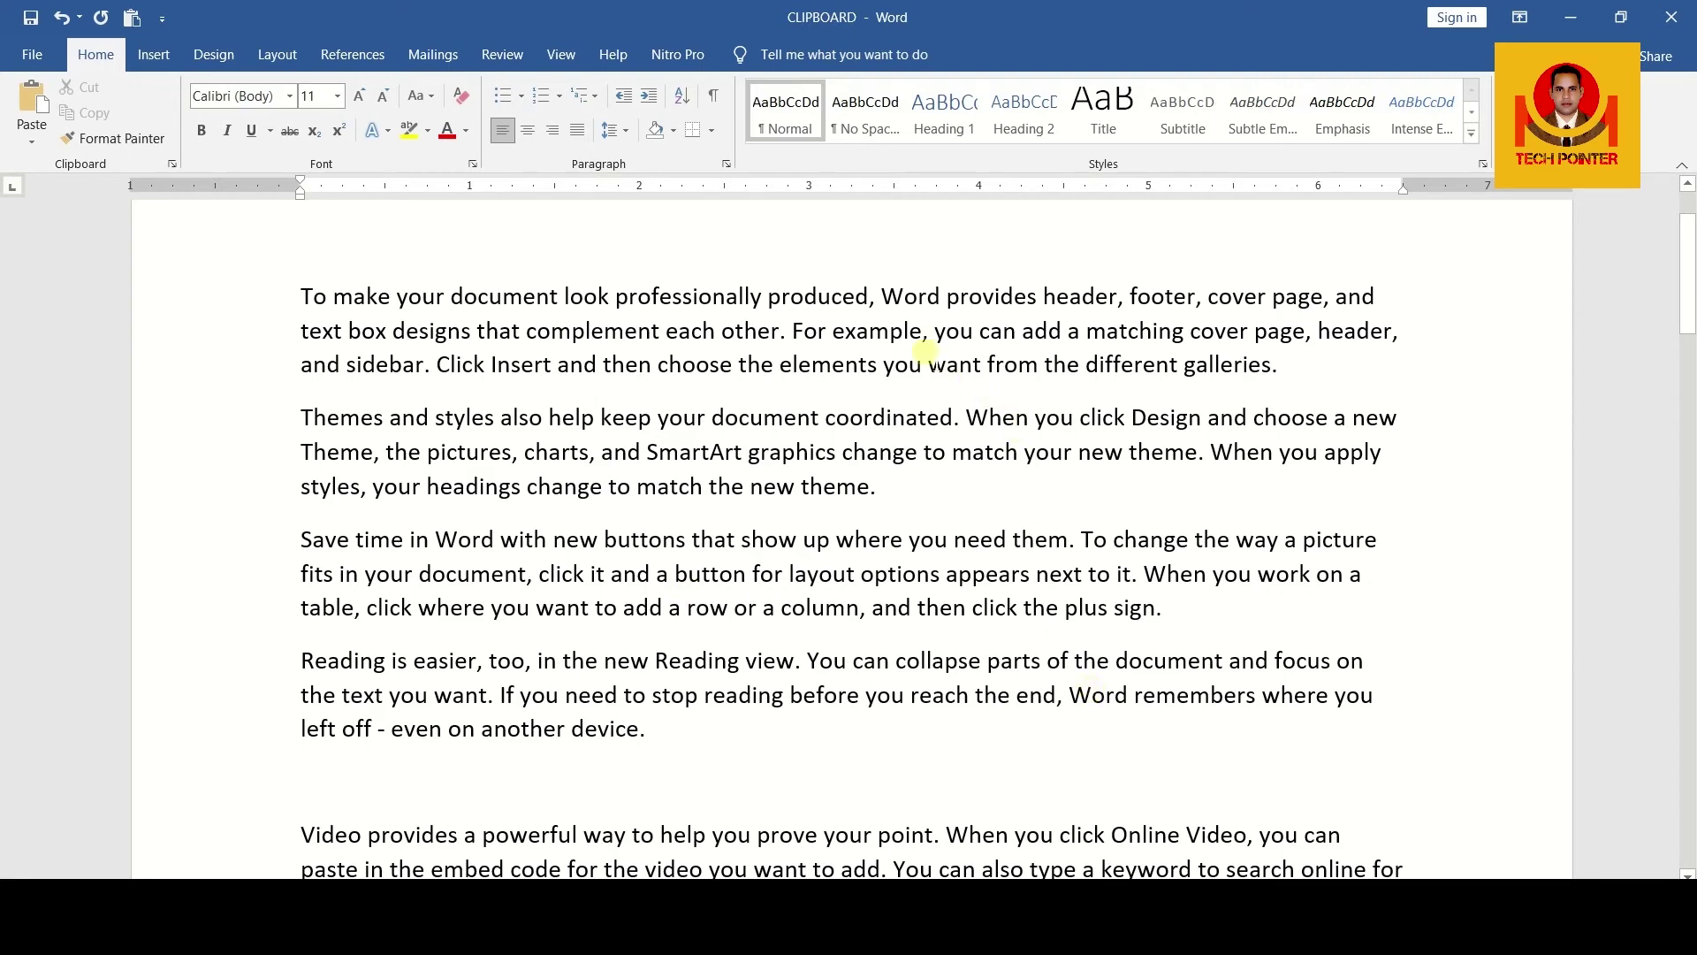
pyautogui.click(880, 296)
pyautogui.press('Return')
pyautogui.press('Return')
pyautogui.press('Return')
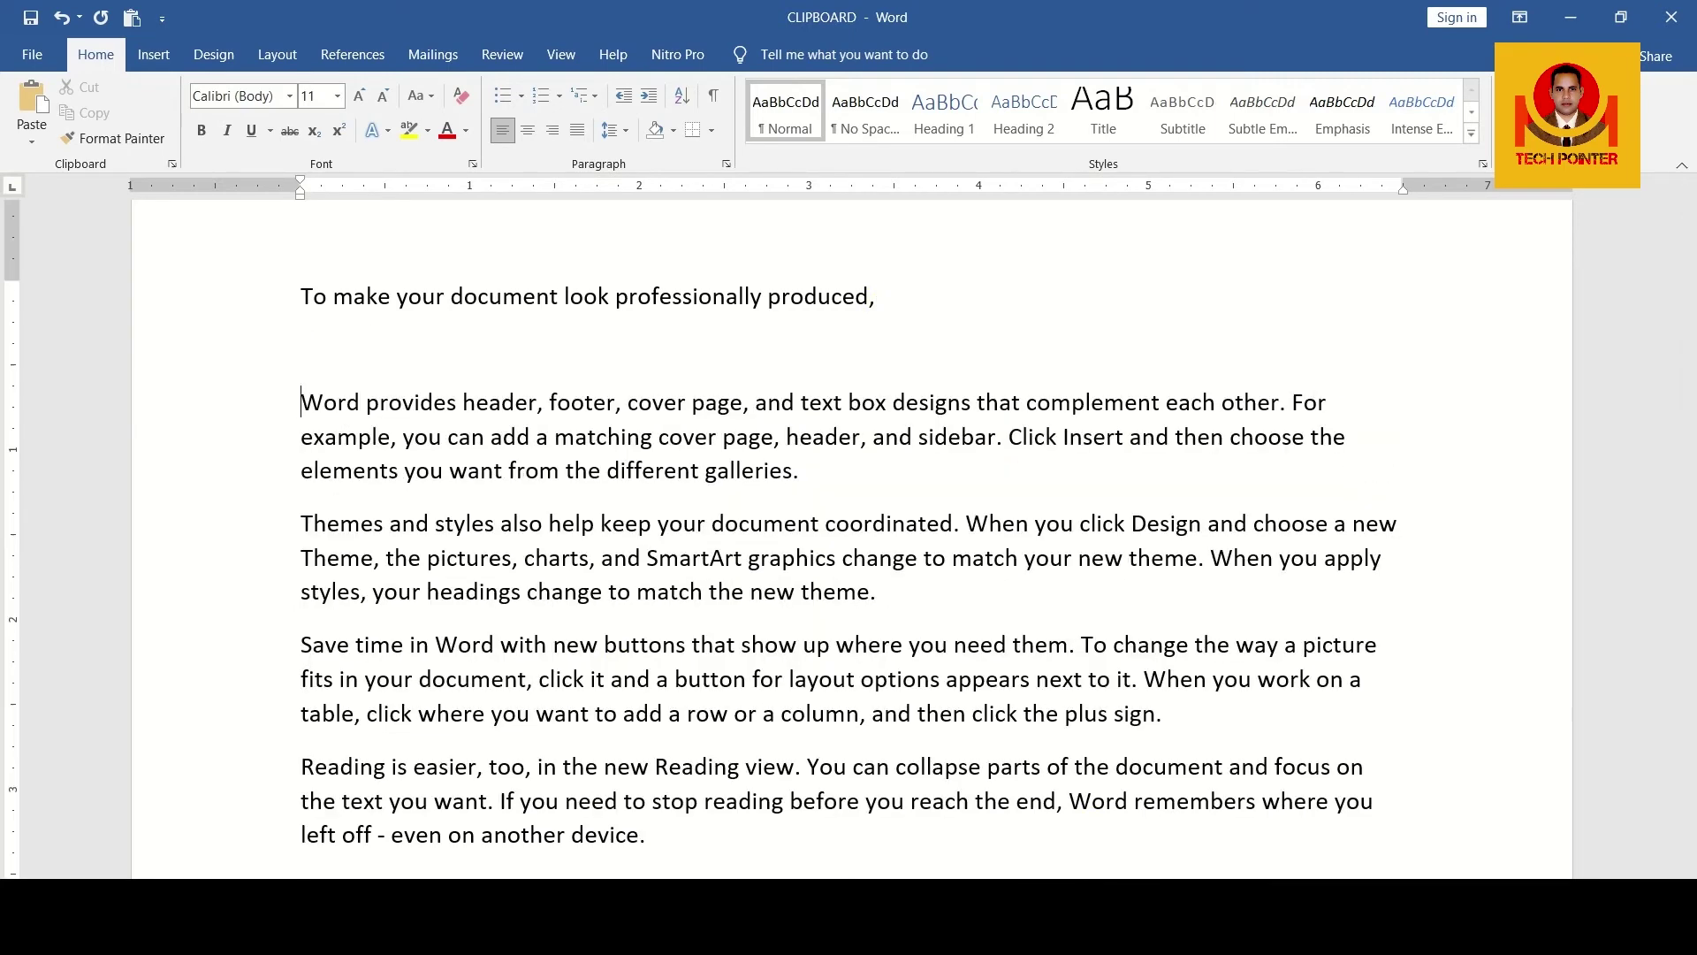
# Center the line "To make your document look professionally produced," and make its text bold
pyautogui.click(524, 296)
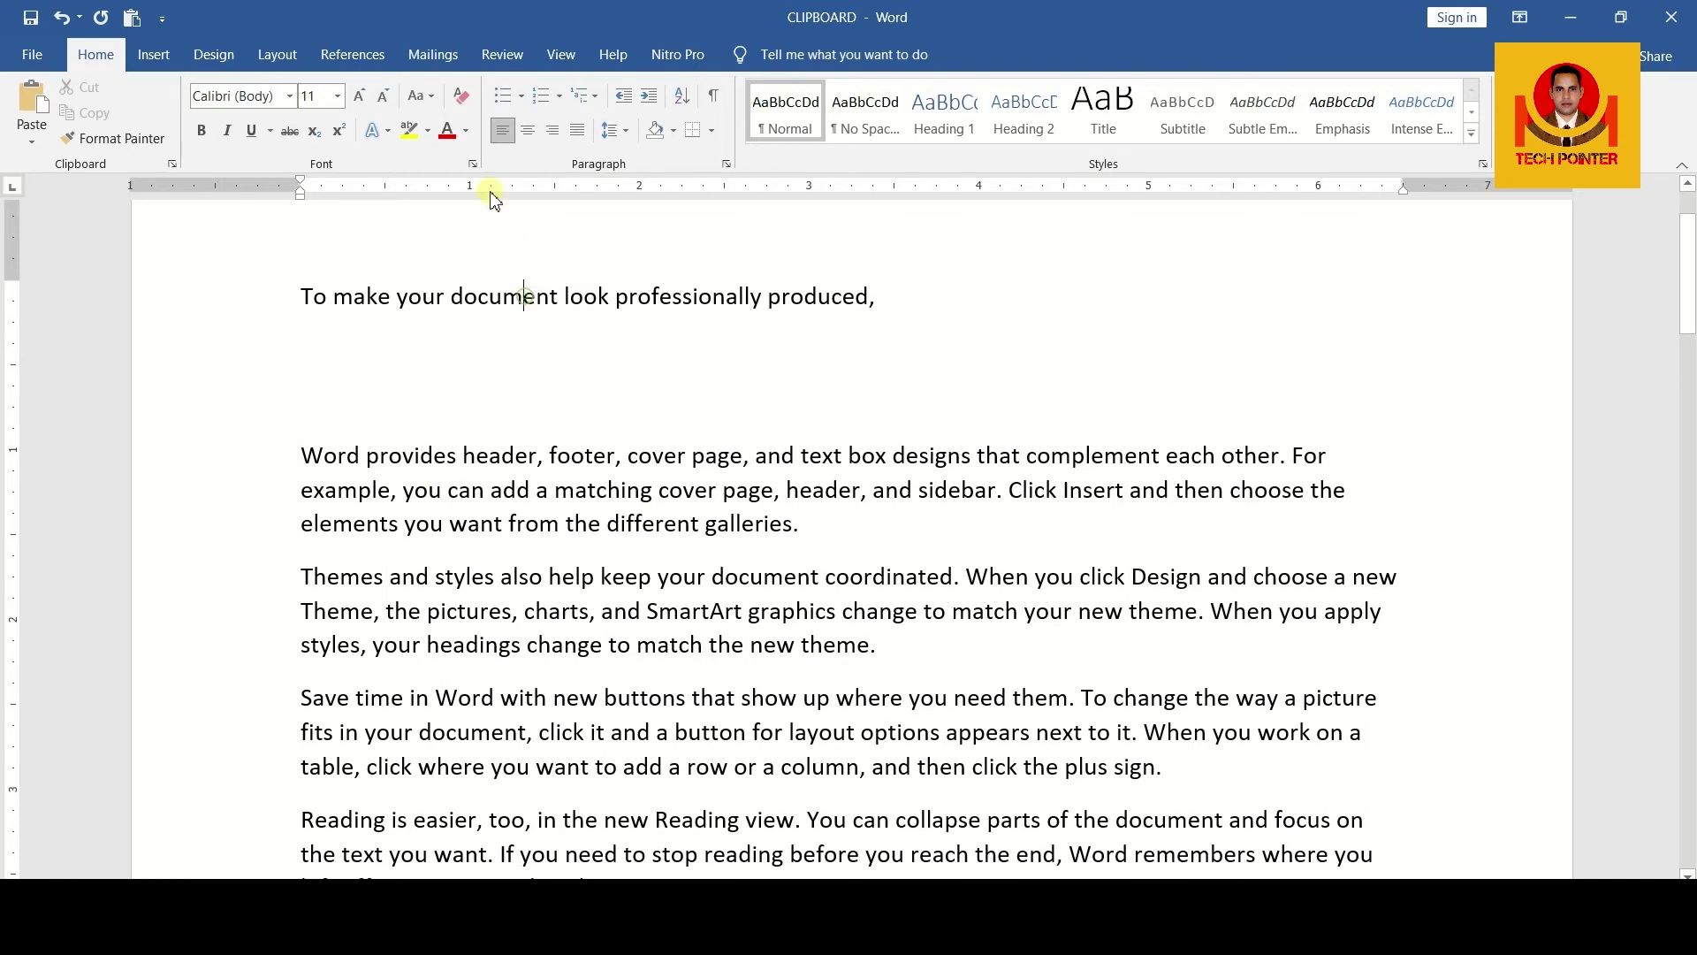
pyautogui.click(527, 130)
pyautogui.moveTo(570, 295); pyautogui.dragTo(1134, 295)
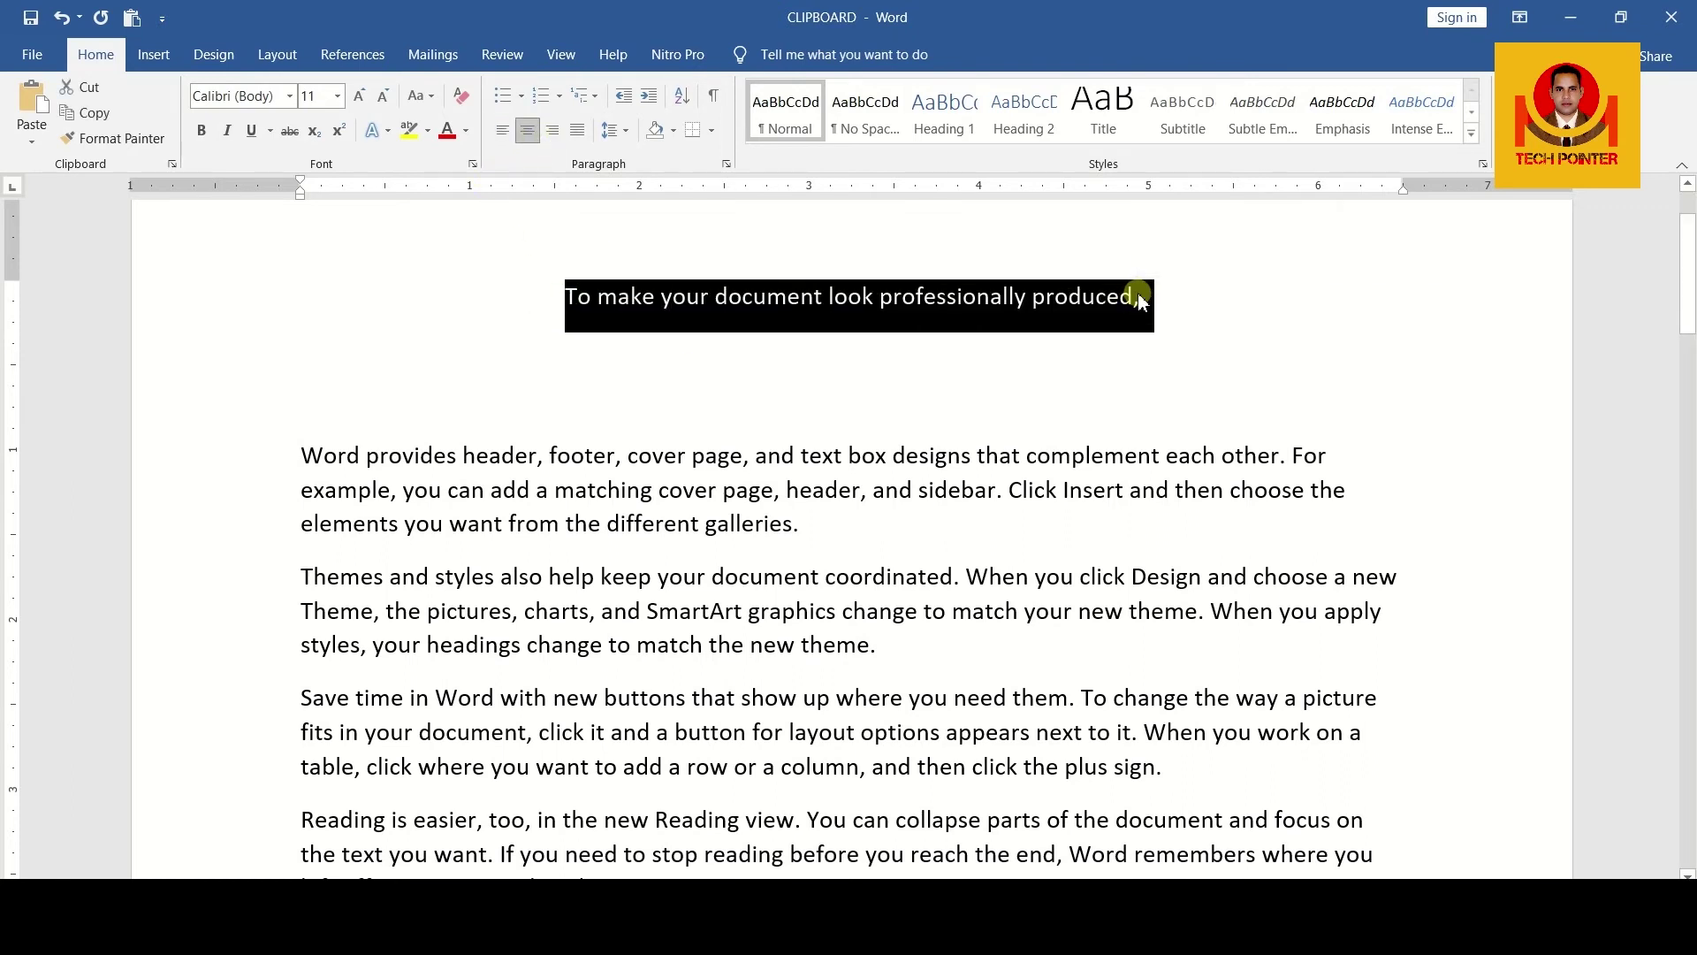
pyautogui.hotkey('ctrl', 'b')
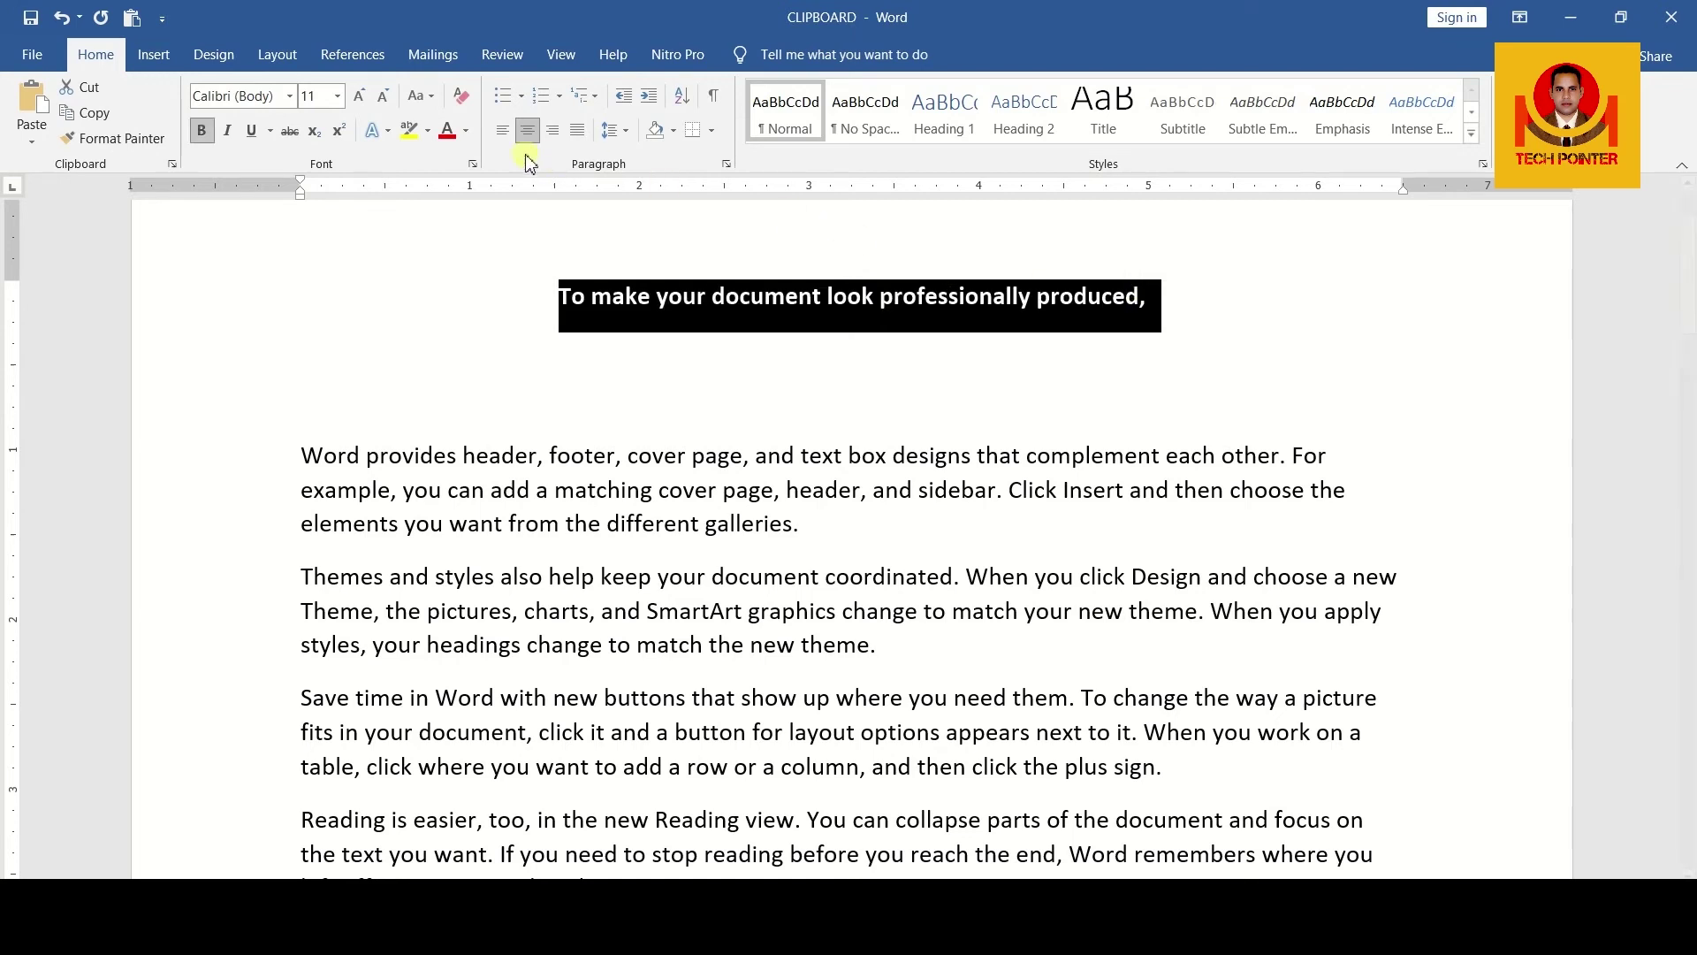
# Underline the heading "To make your document look professionally produced," and set its font size to 18
pyautogui.click(251, 130)
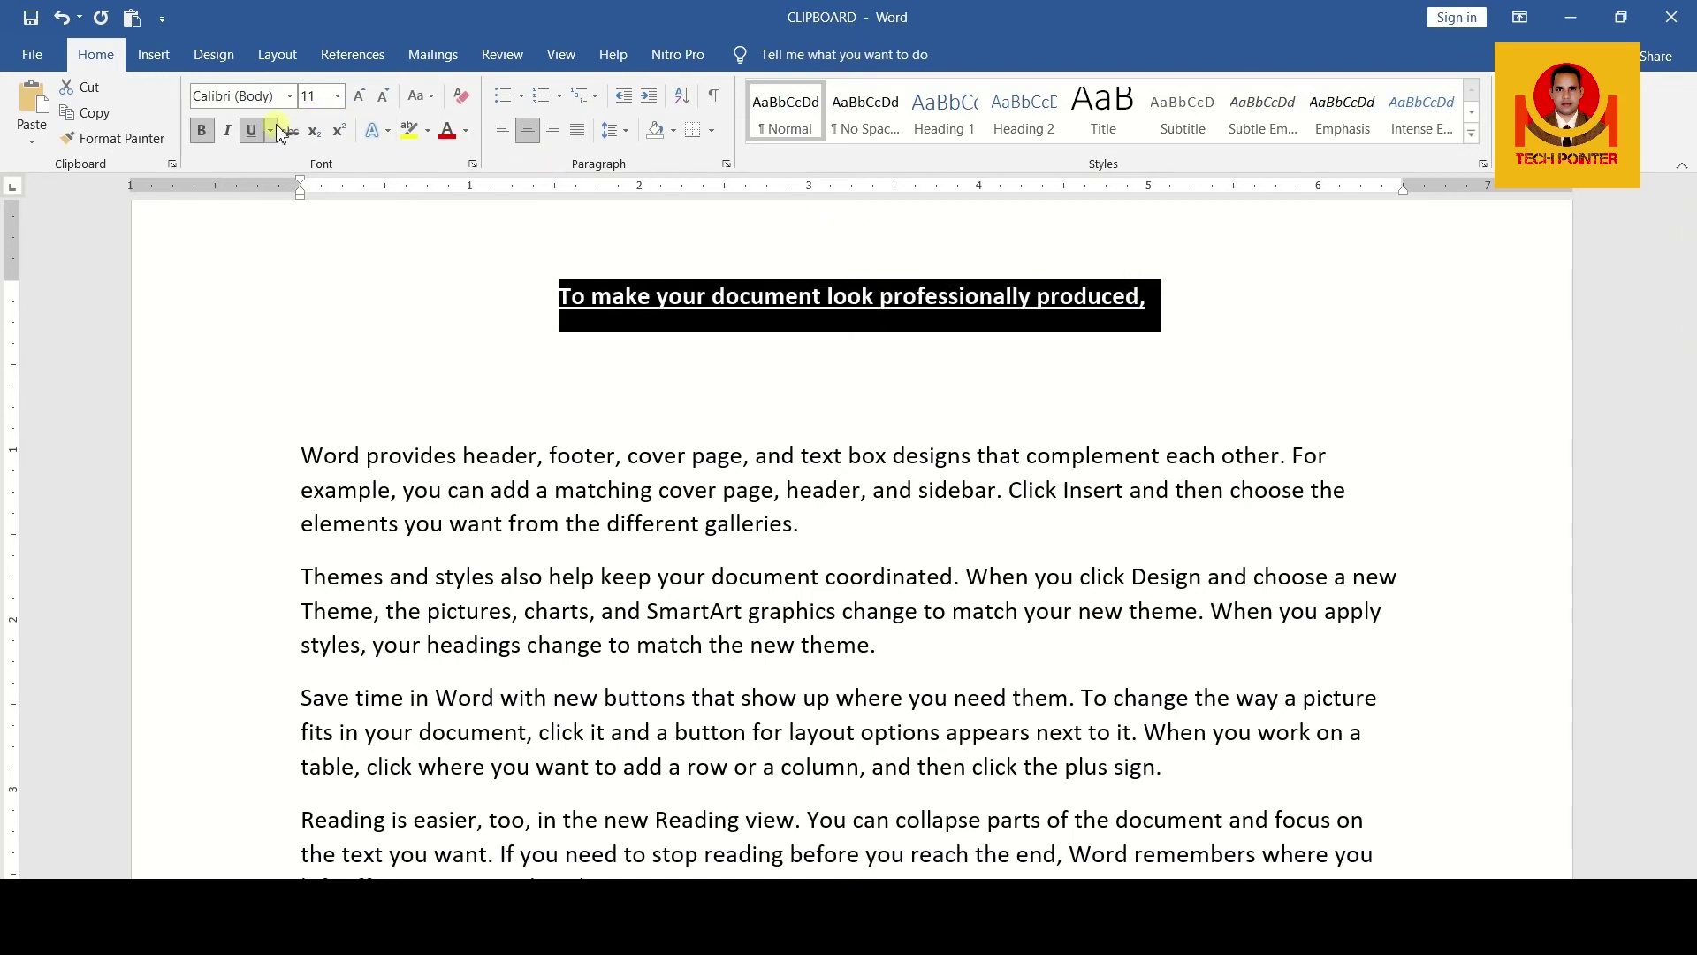
pyautogui.click(356, 97)
pyautogui.click(357, 97)
pyautogui.click(358, 98)
pyautogui.click(358, 97)
pyautogui.click(357, 98)
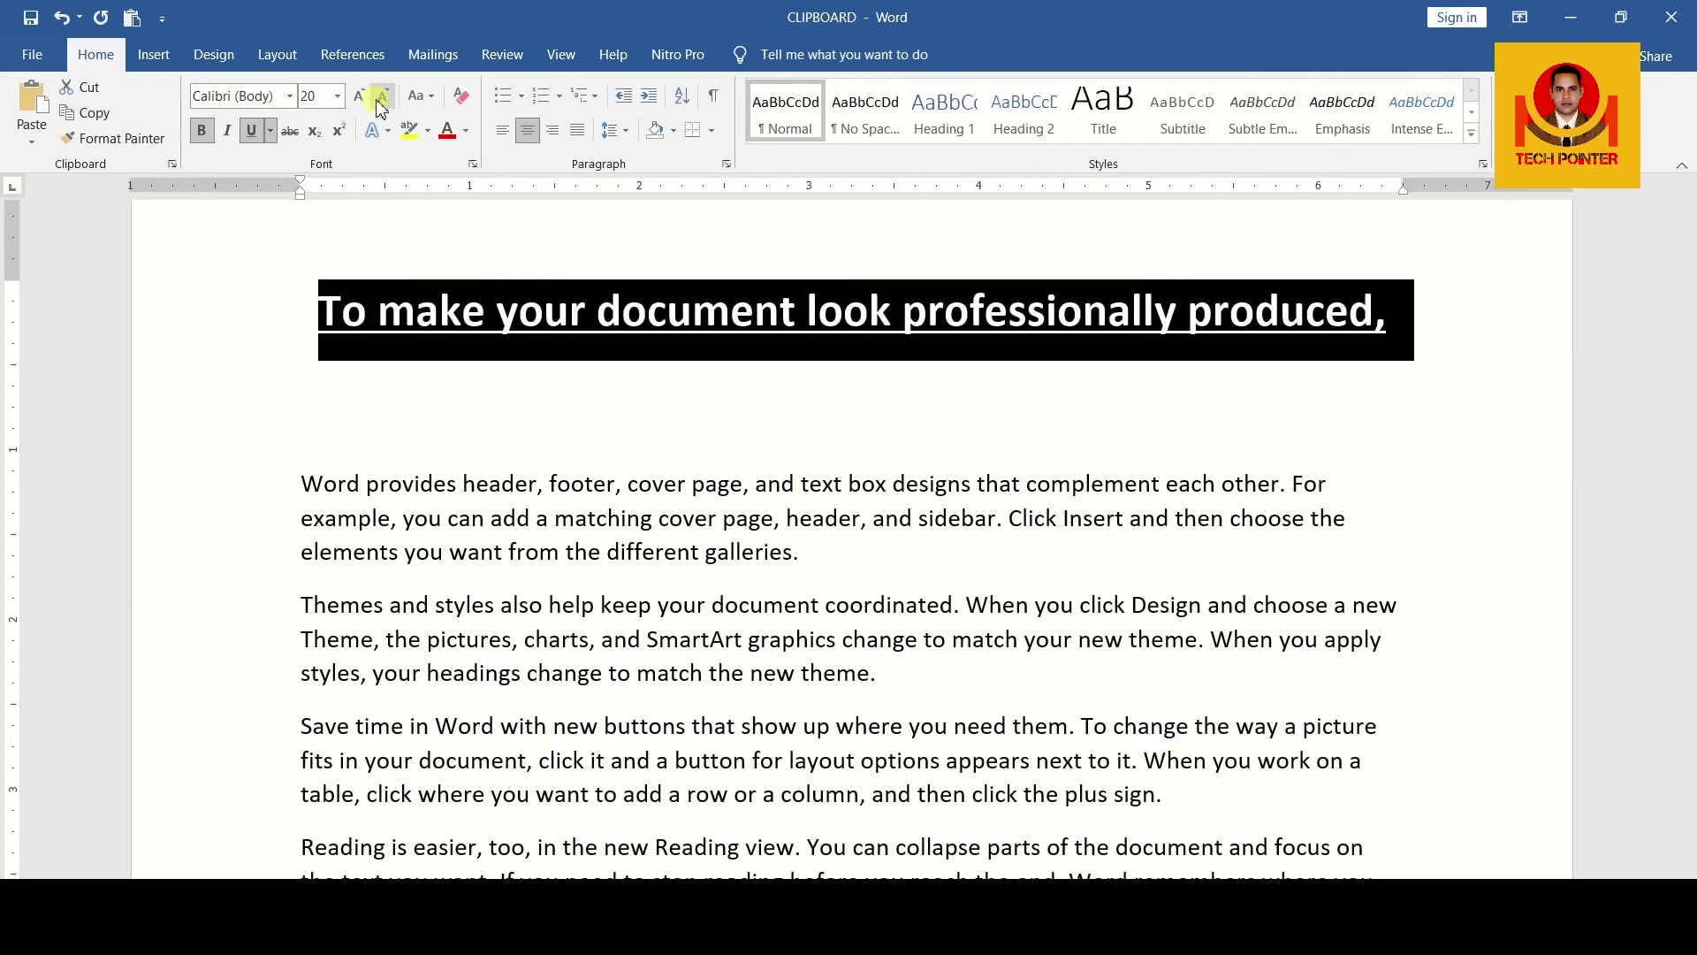
pyautogui.click(382, 96)
pyautogui.click(548, 323)
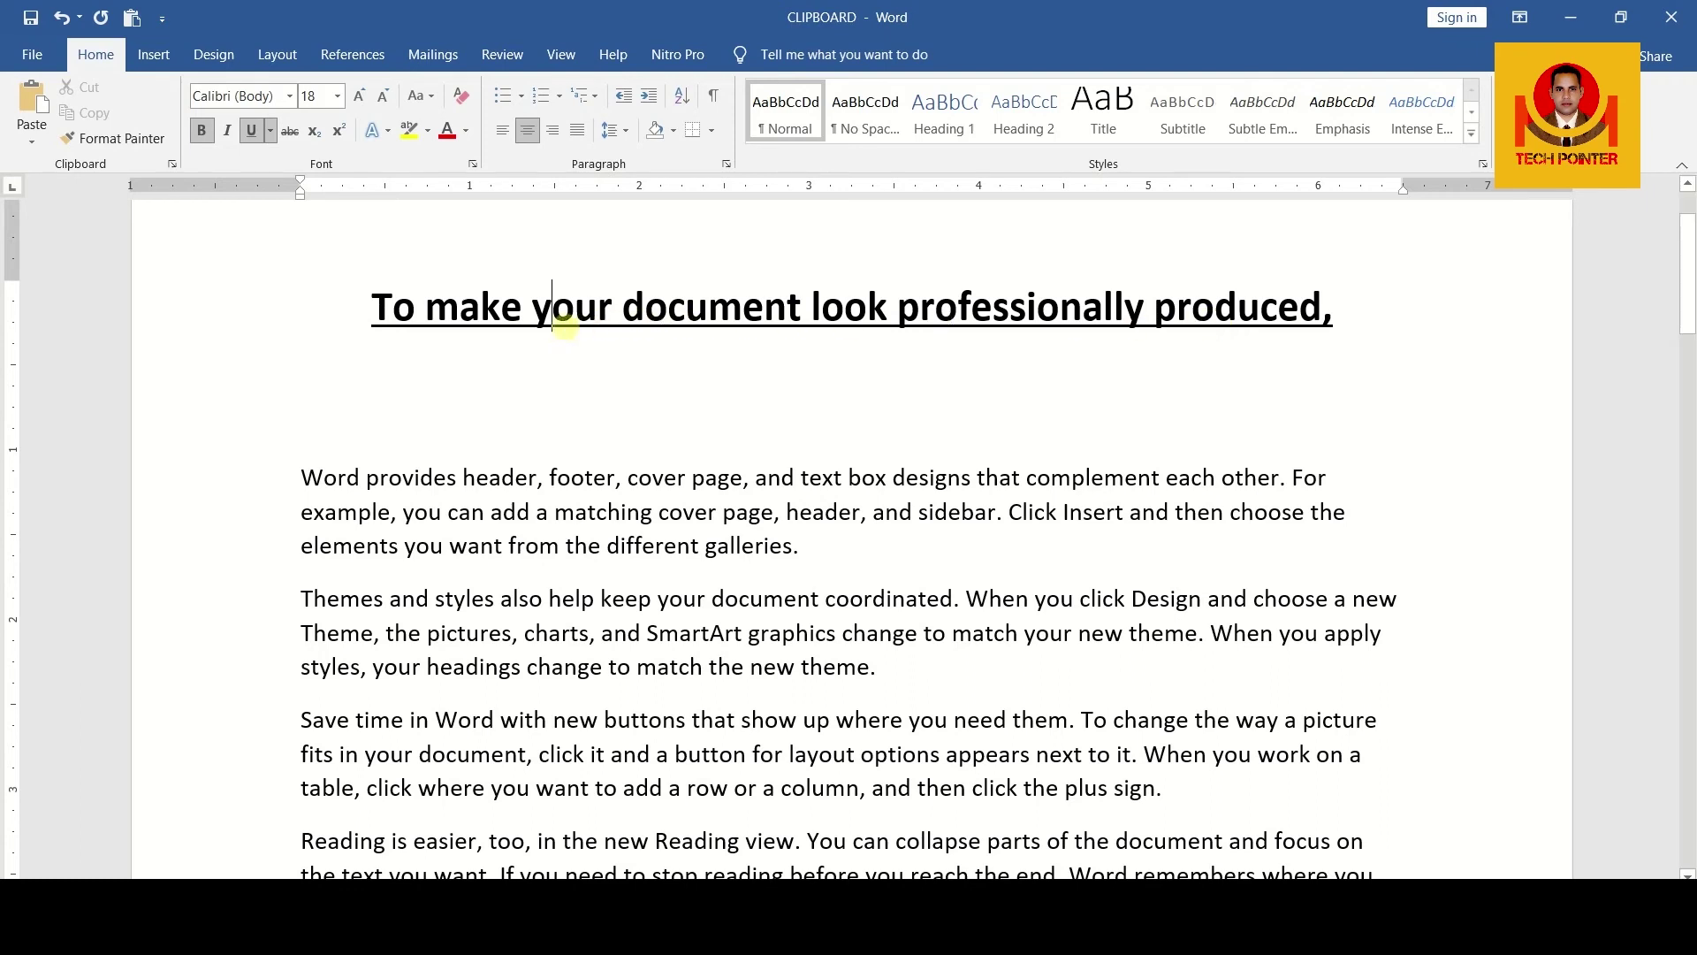
# Copy the heading's formatting with Format Painter onto "To make your document look professionally produced" in the first pasted paragraph after the "Video provides" paragraphs
pyautogui.moveTo(377, 308); pyautogui.dragTo(1212, 306)
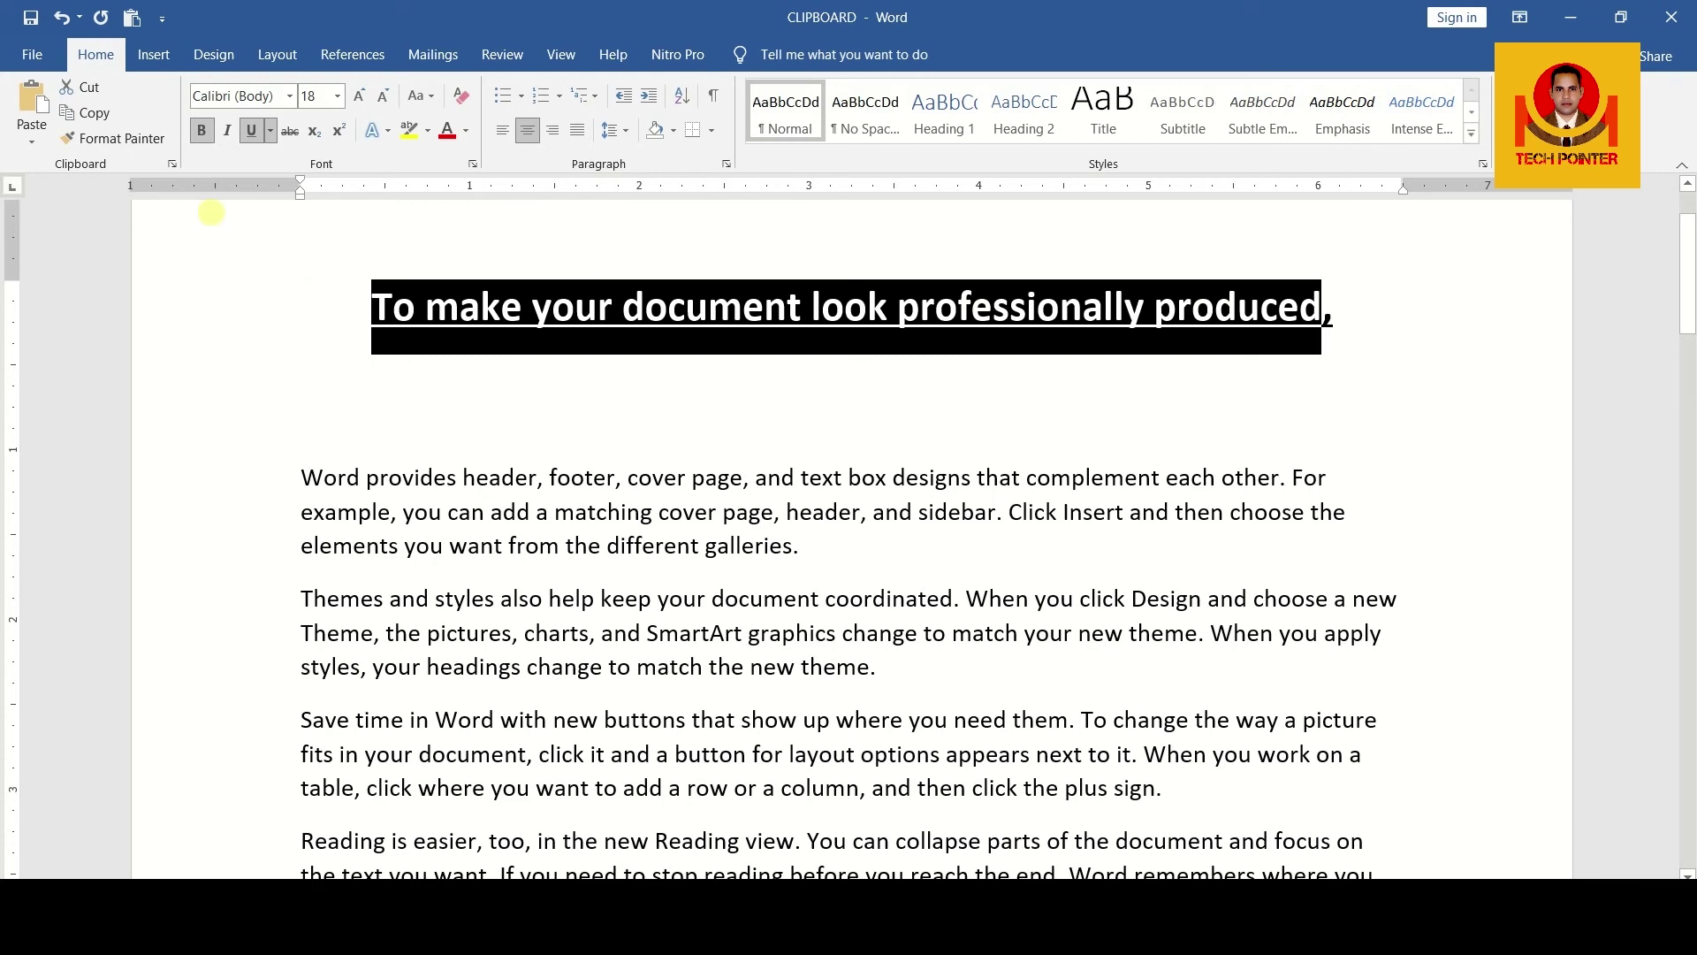
pyautogui.click(144, 152)
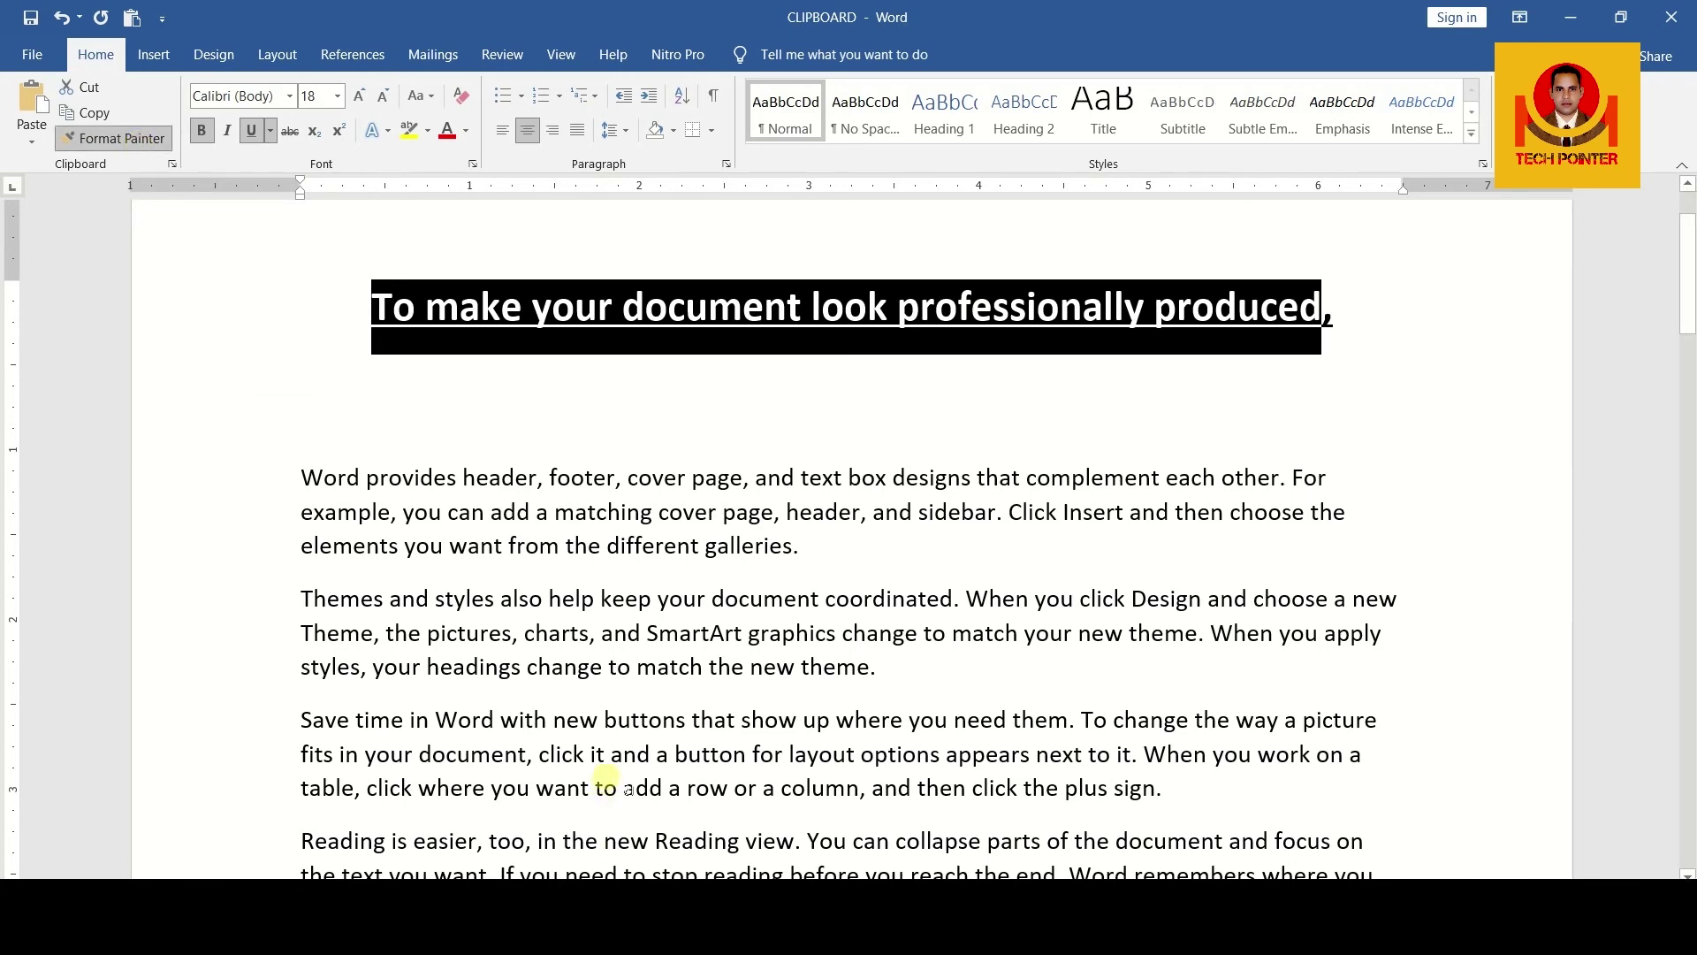
pyautogui.scroll(-4, 607, 778)
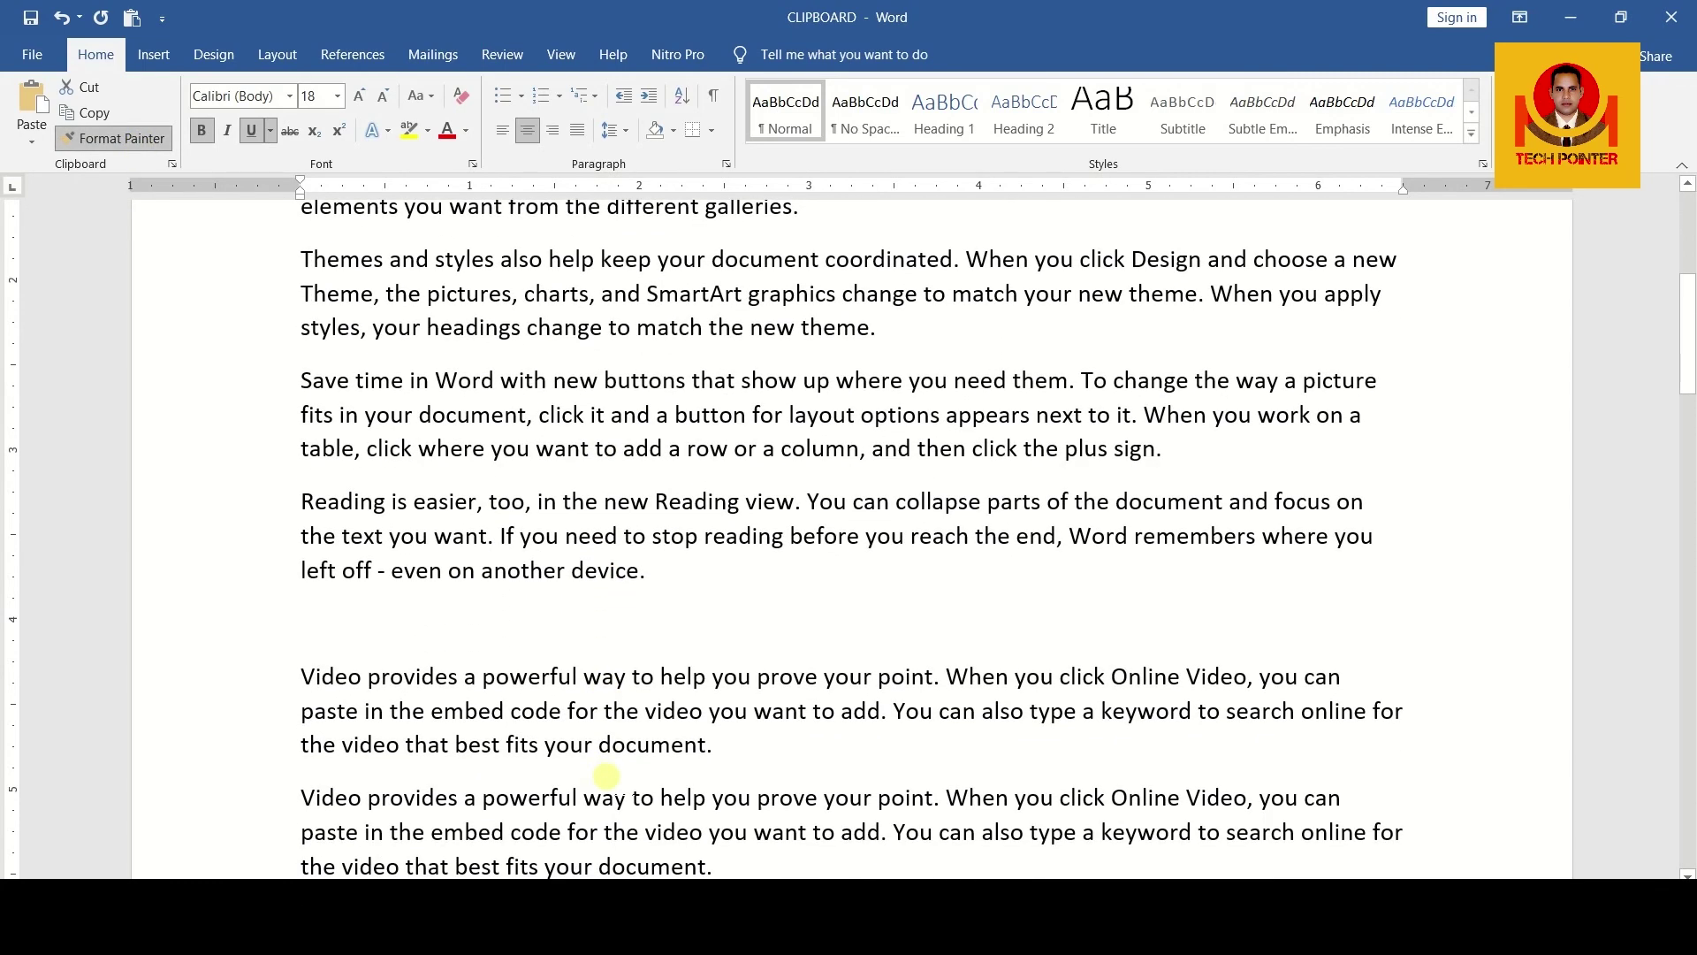
pyautogui.scroll(-4, 607, 776)
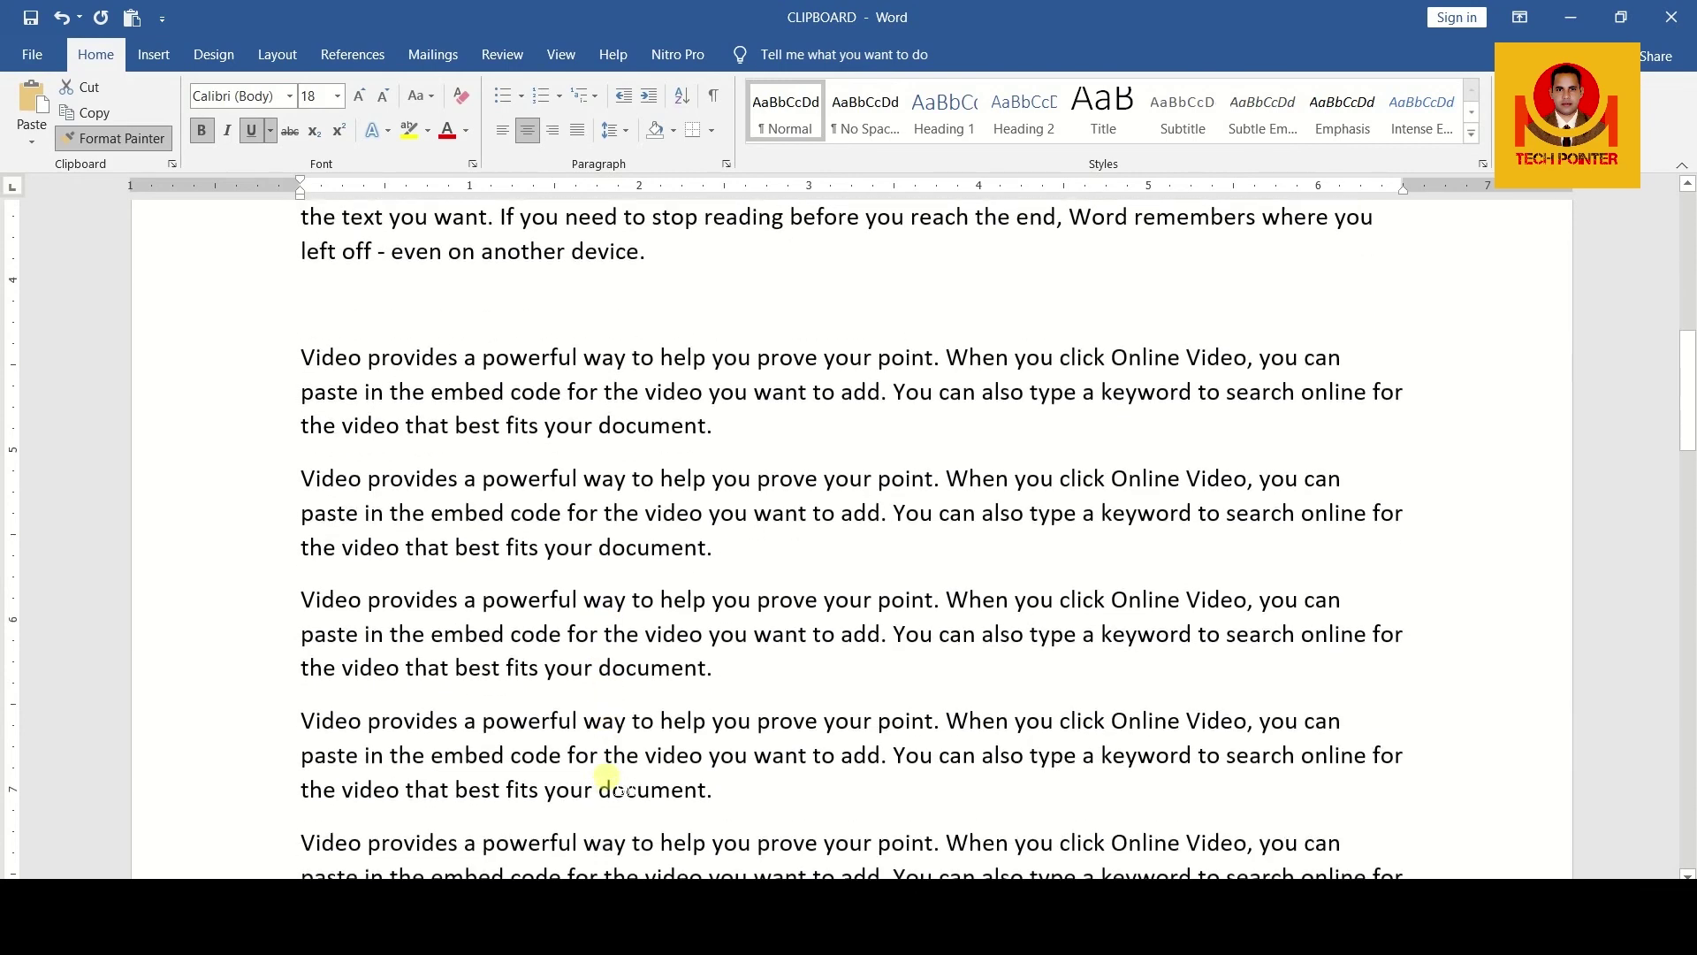
pyautogui.scroll(-3, 607, 778)
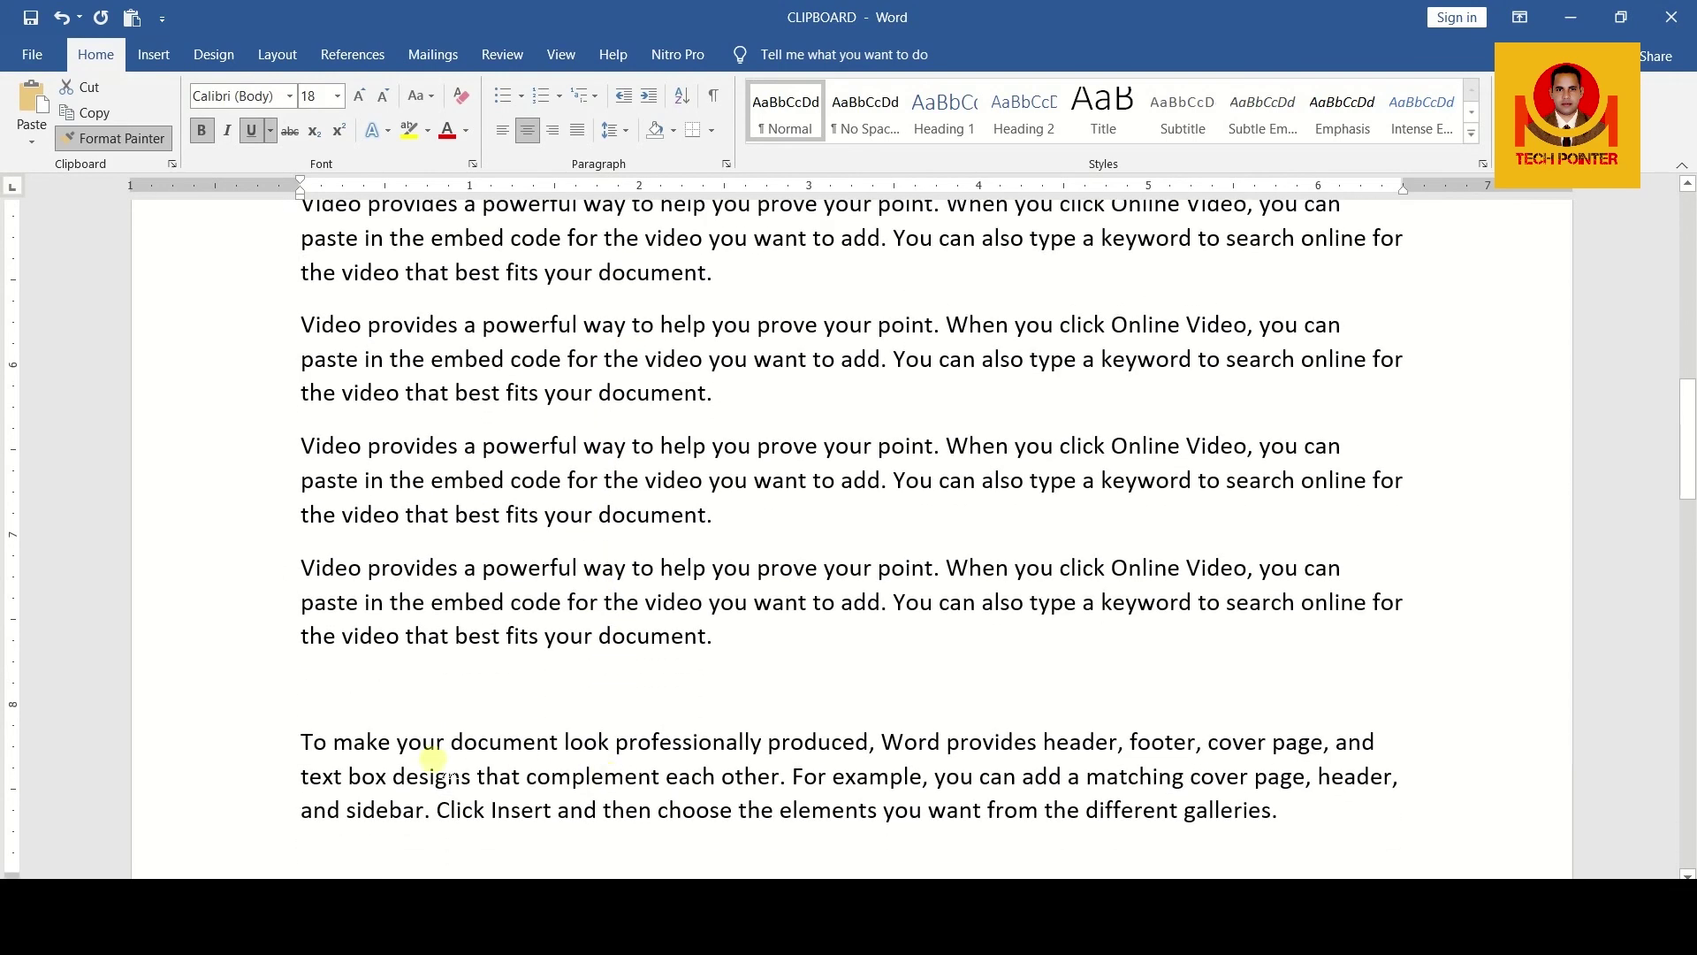
pyautogui.moveTo(301, 742); pyautogui.dragTo(838, 759)
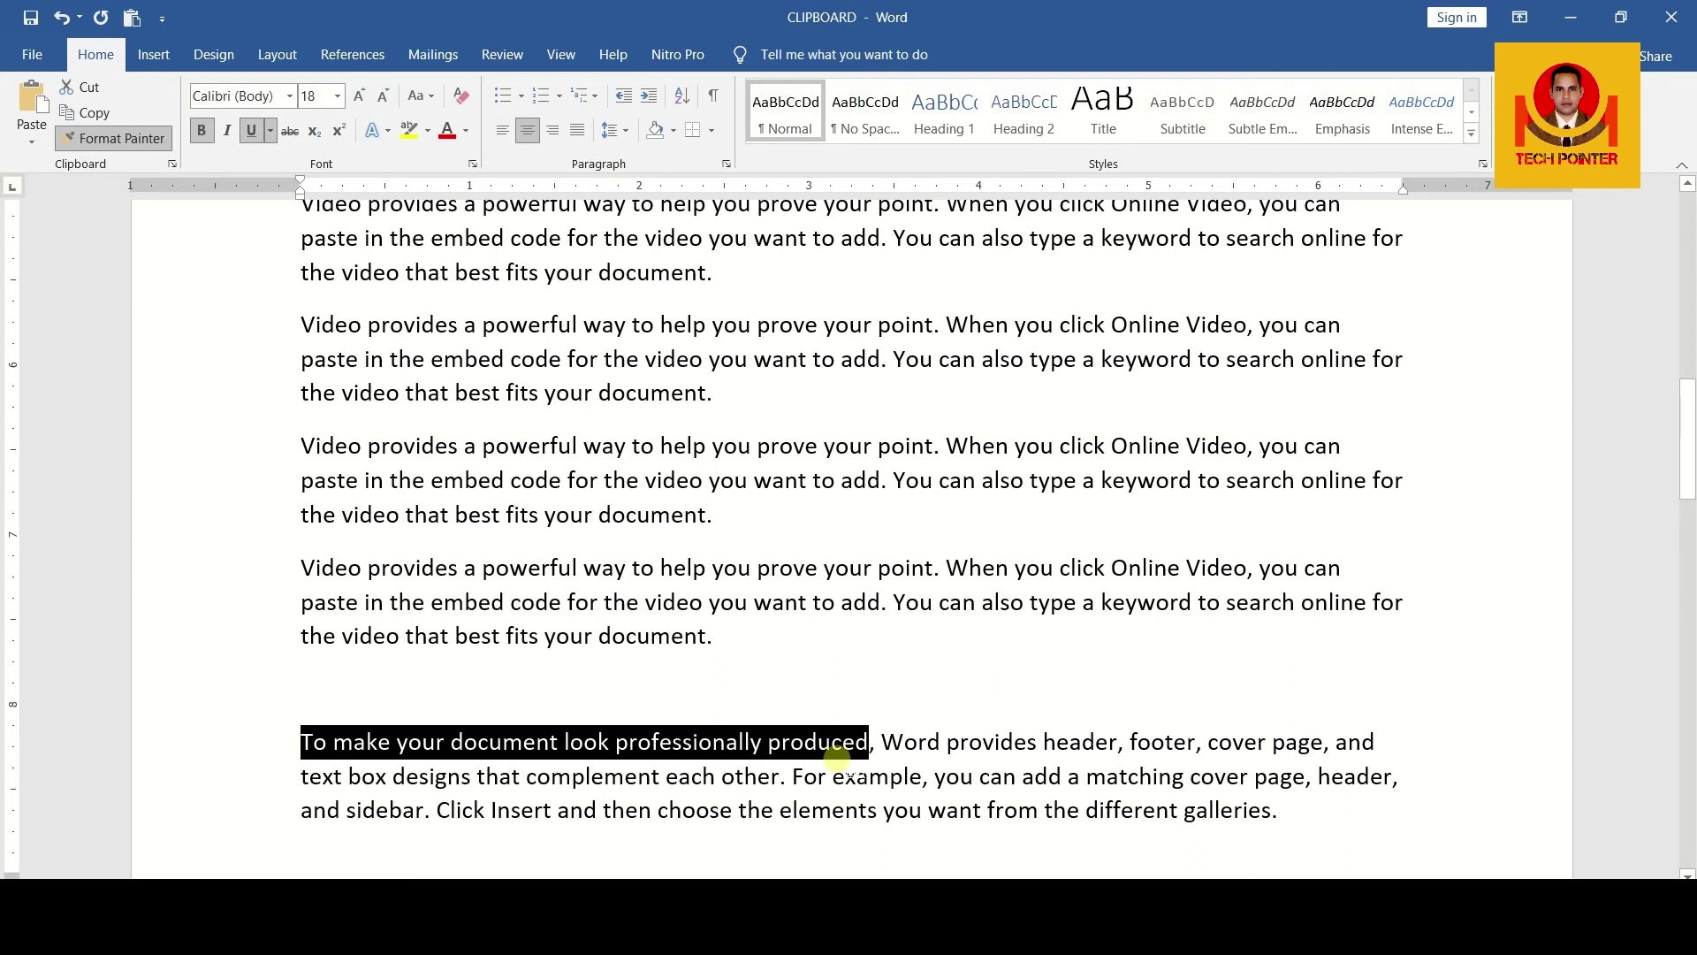
pyautogui.moveTo(838, 759); pyautogui.dragTo(839, 761)
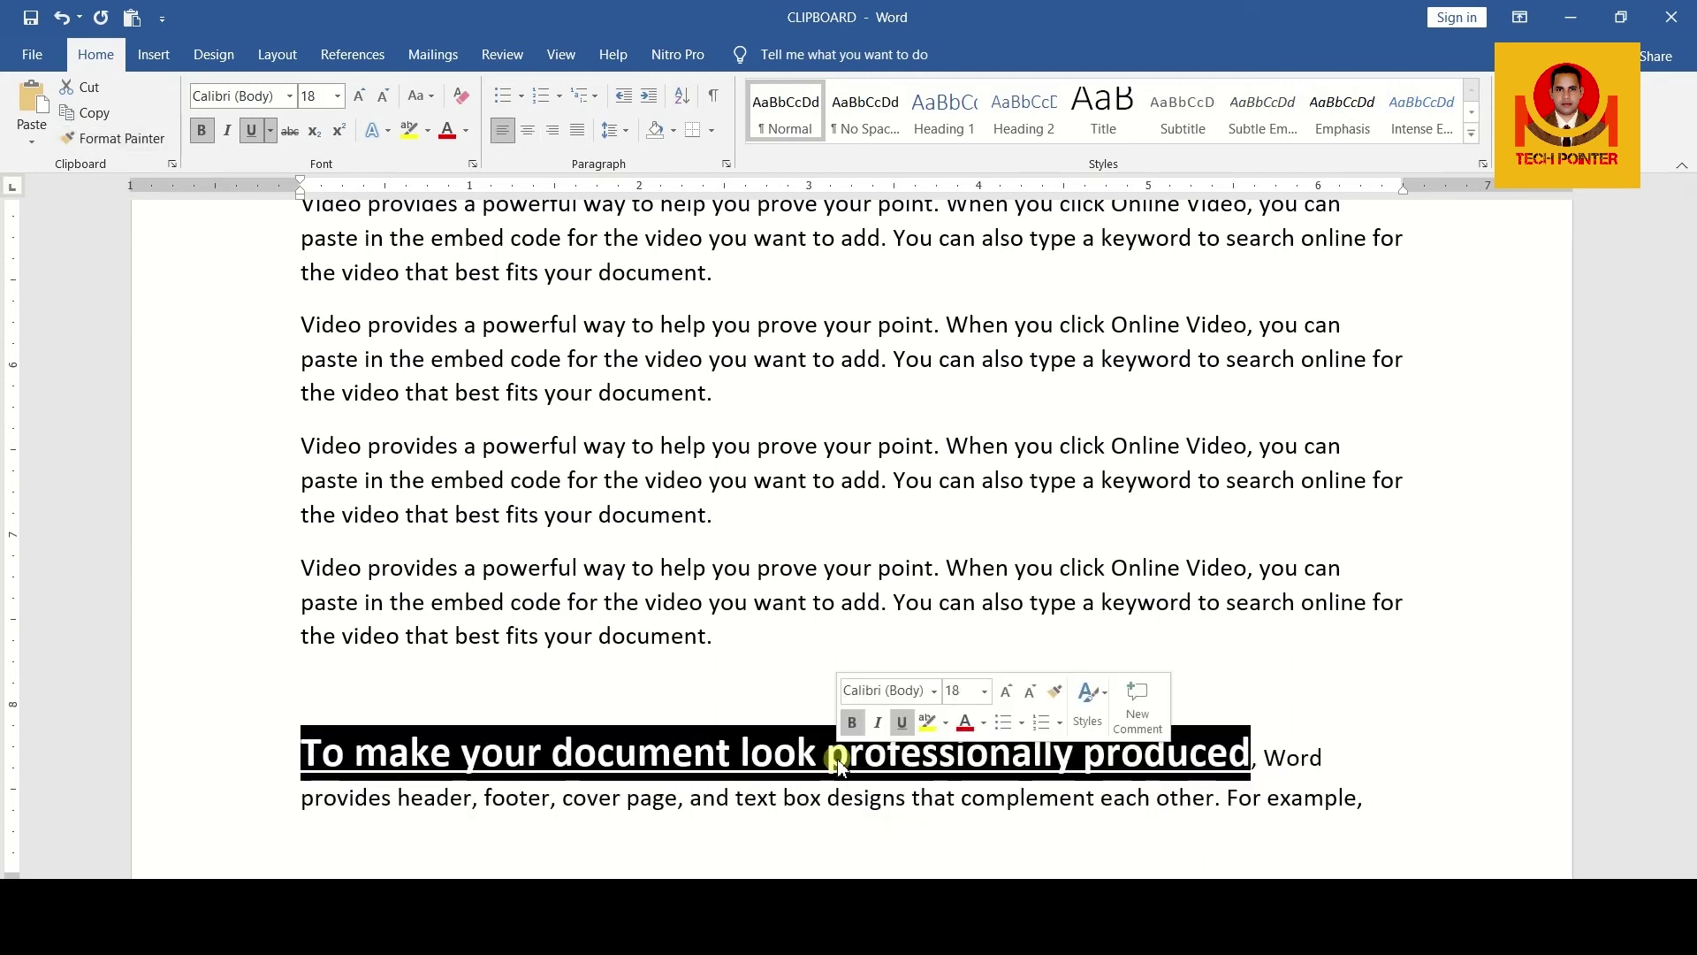
# Split the pasted paragraph before "Word provides header", leaving blank lines after the newly formatted heading, and move that heading to the top of the next page
pyautogui.click(1265, 758)
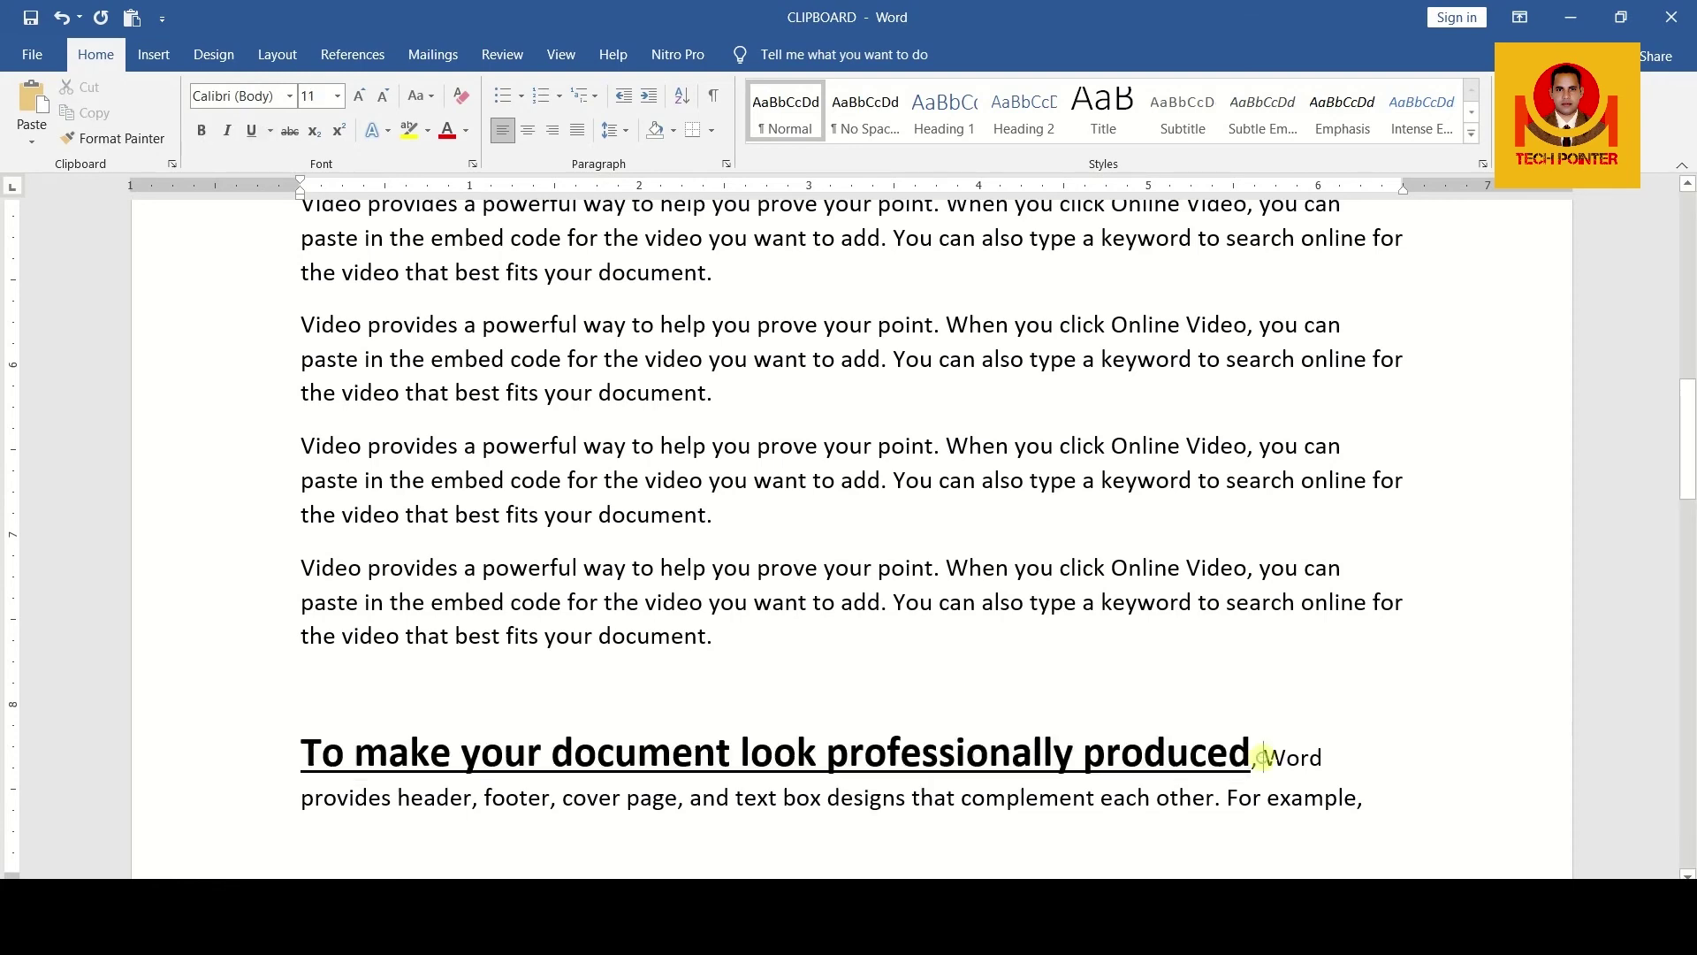
pyautogui.hotkey('ctrl', 'Return')
pyautogui.scroll(3, 1147, 739)
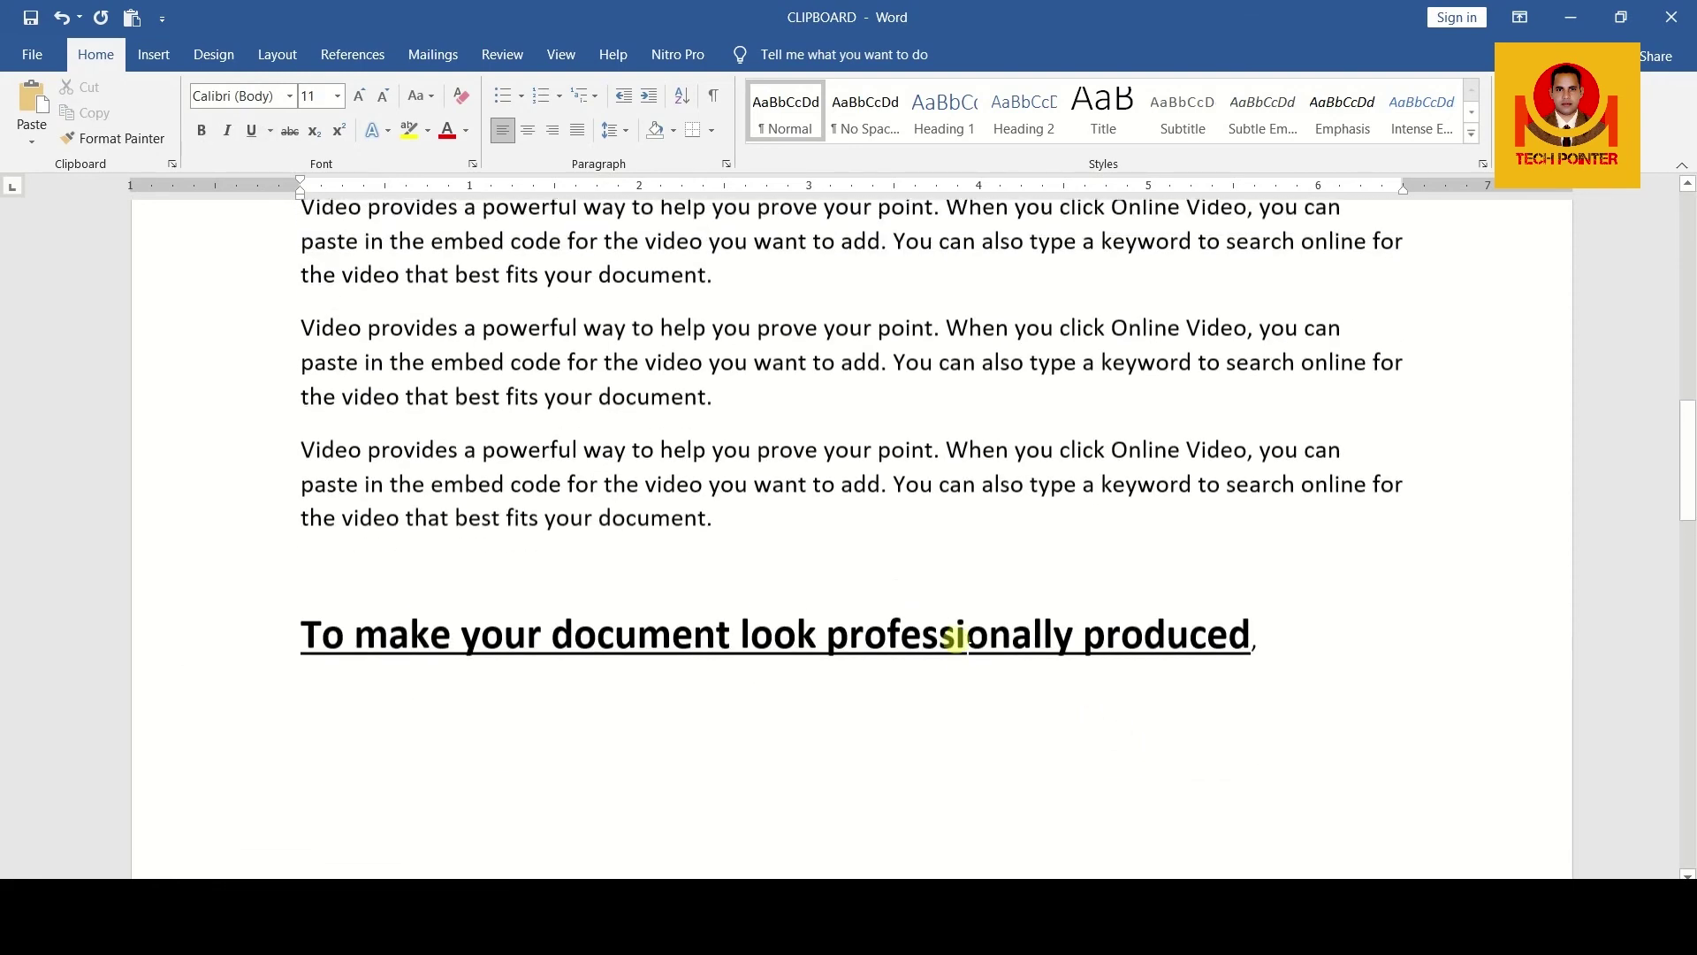
pyautogui.click(302, 654)
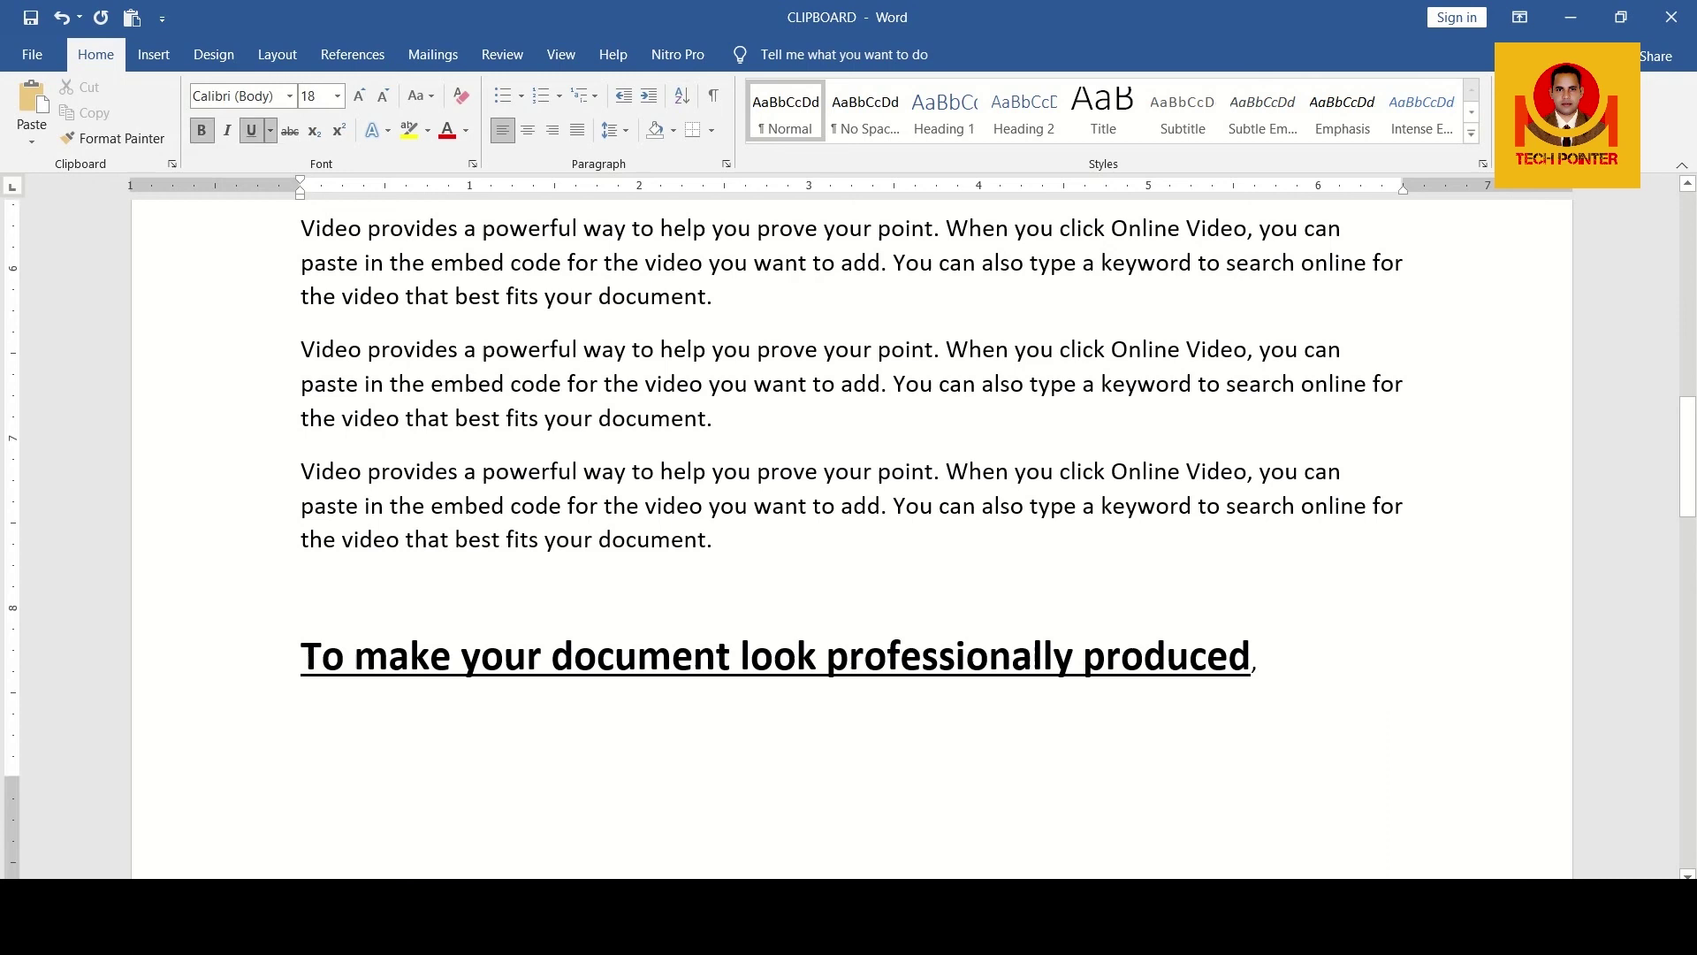
pyautogui.hotkey('ctrl', 'Return')
pyautogui.scroll(-3, 398, 682)
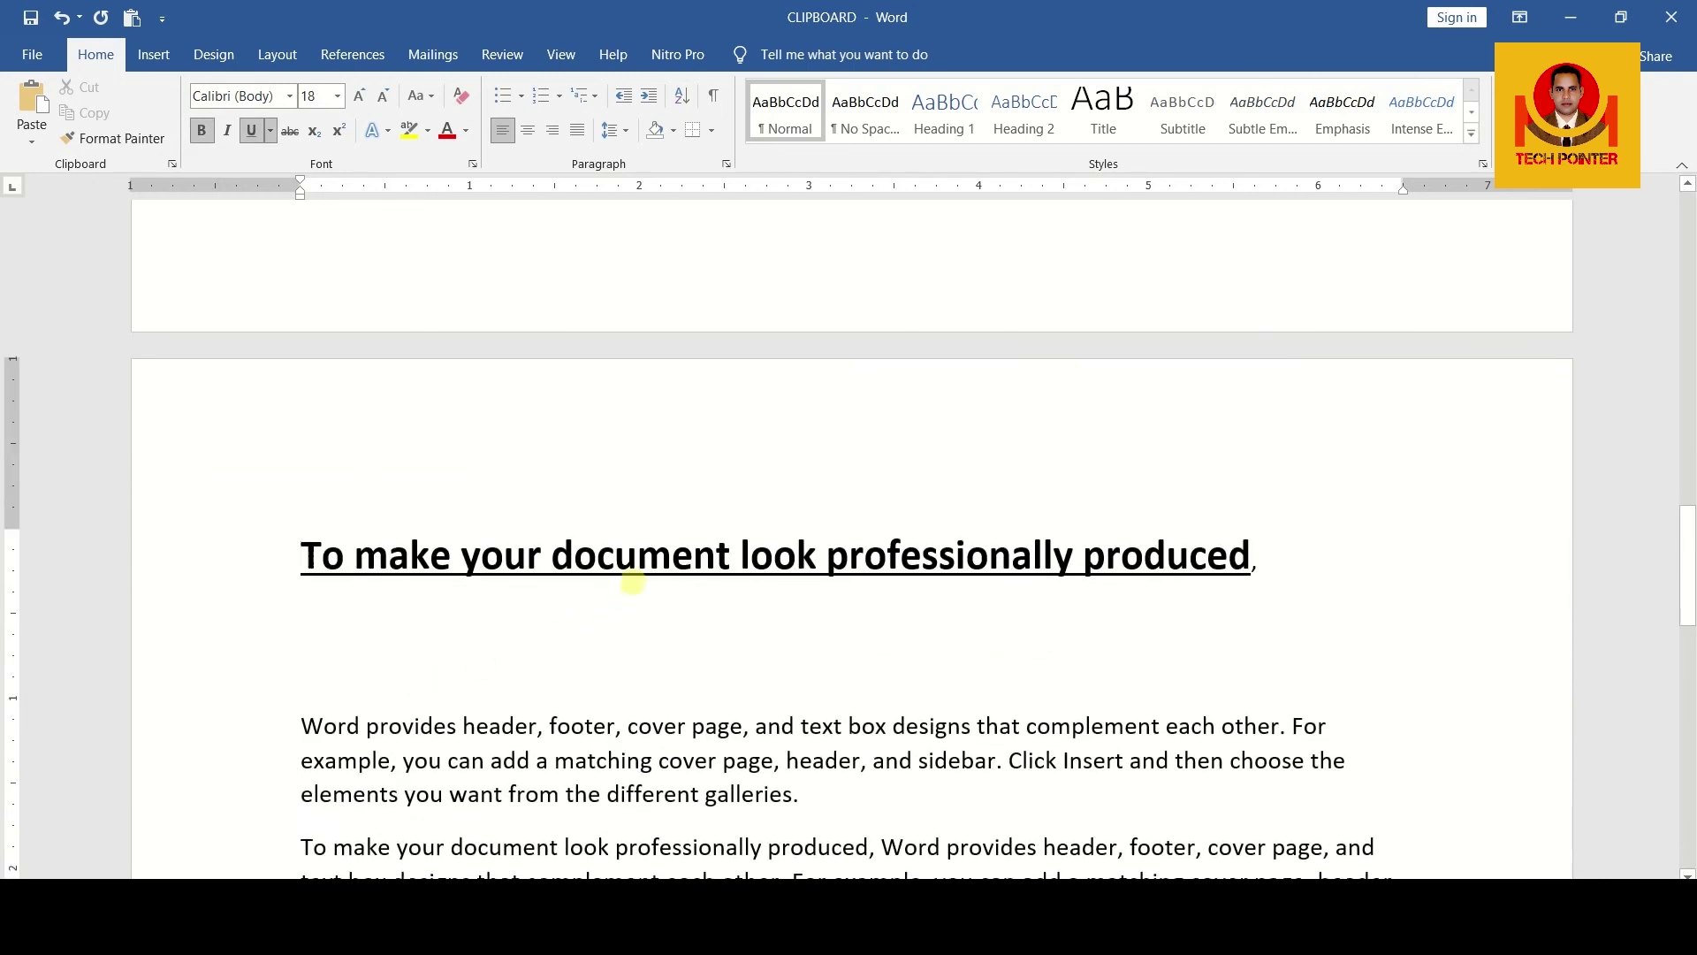
# Center the second heading, "To make your document look professionally produced,", at the top of the new page
pyautogui.click(637, 557)
pyautogui.click(528, 130)
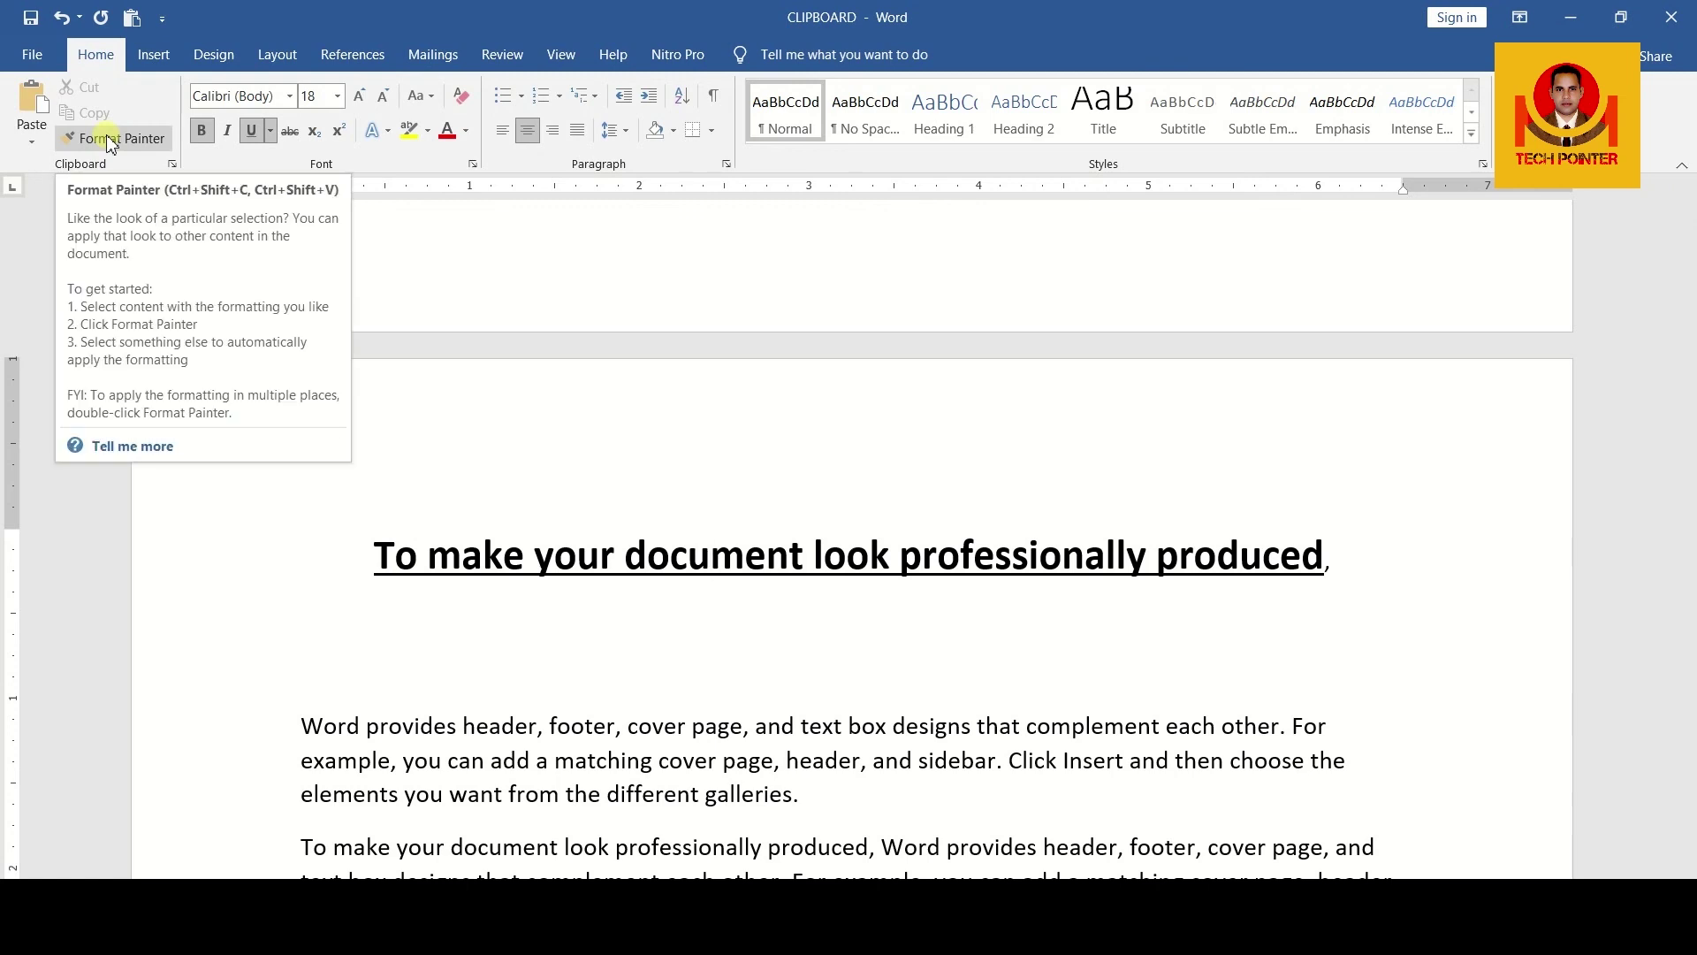
pyautogui.scroll(2, 575, 380)
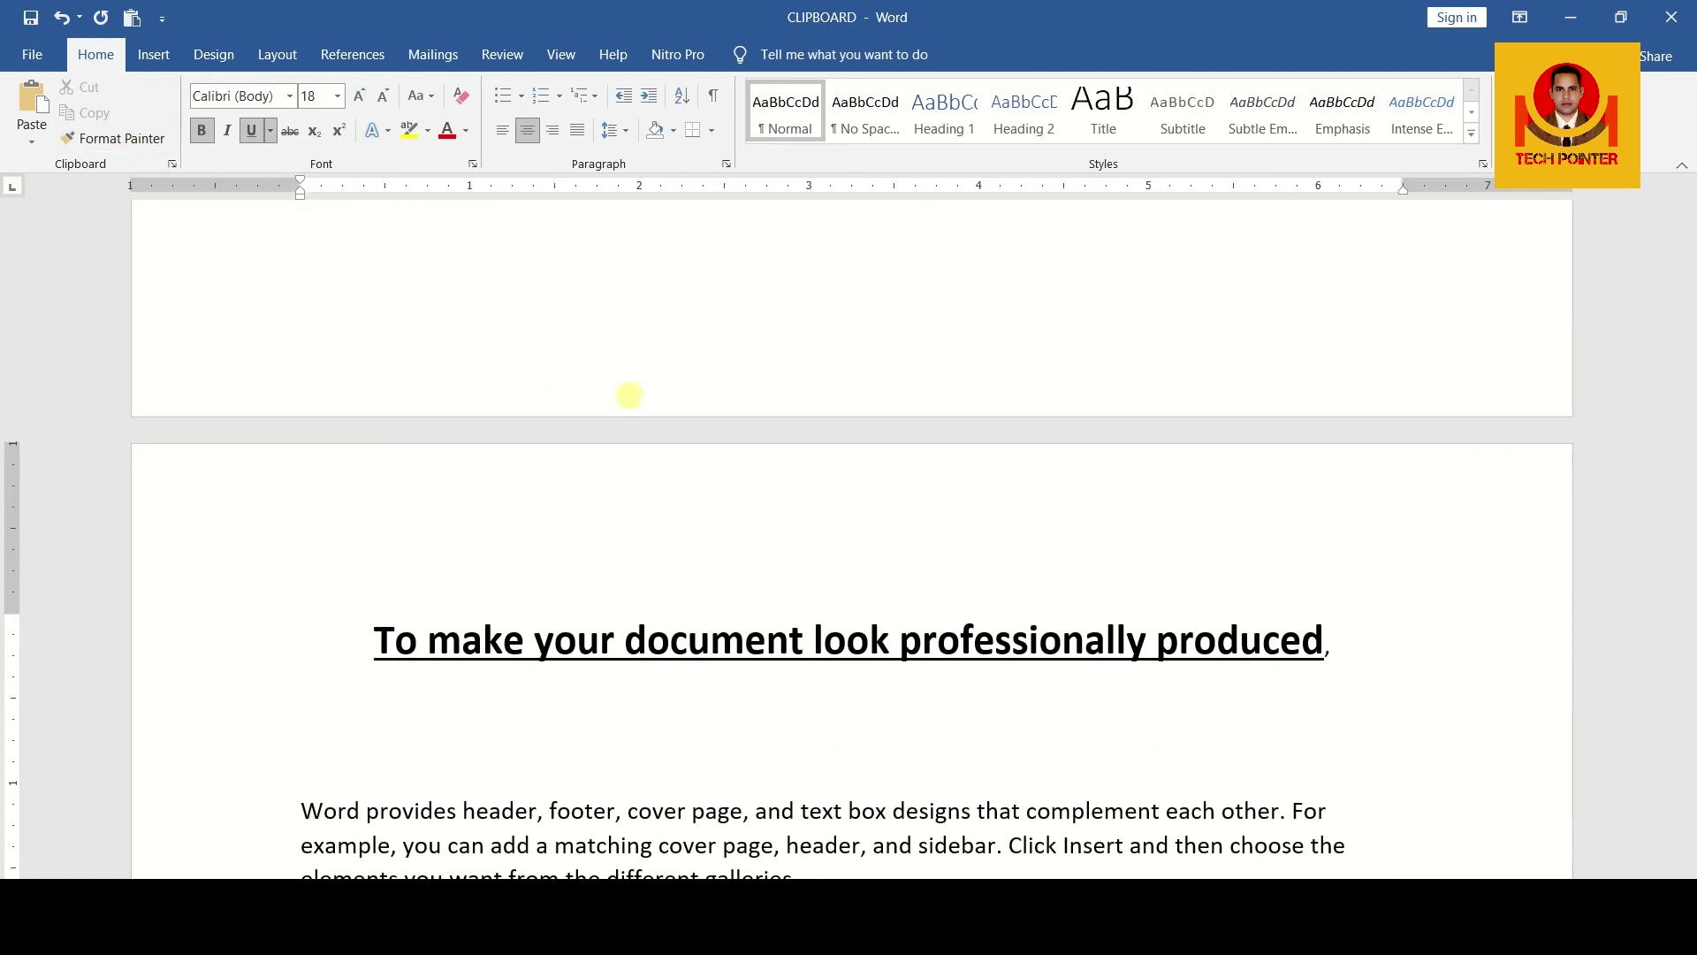